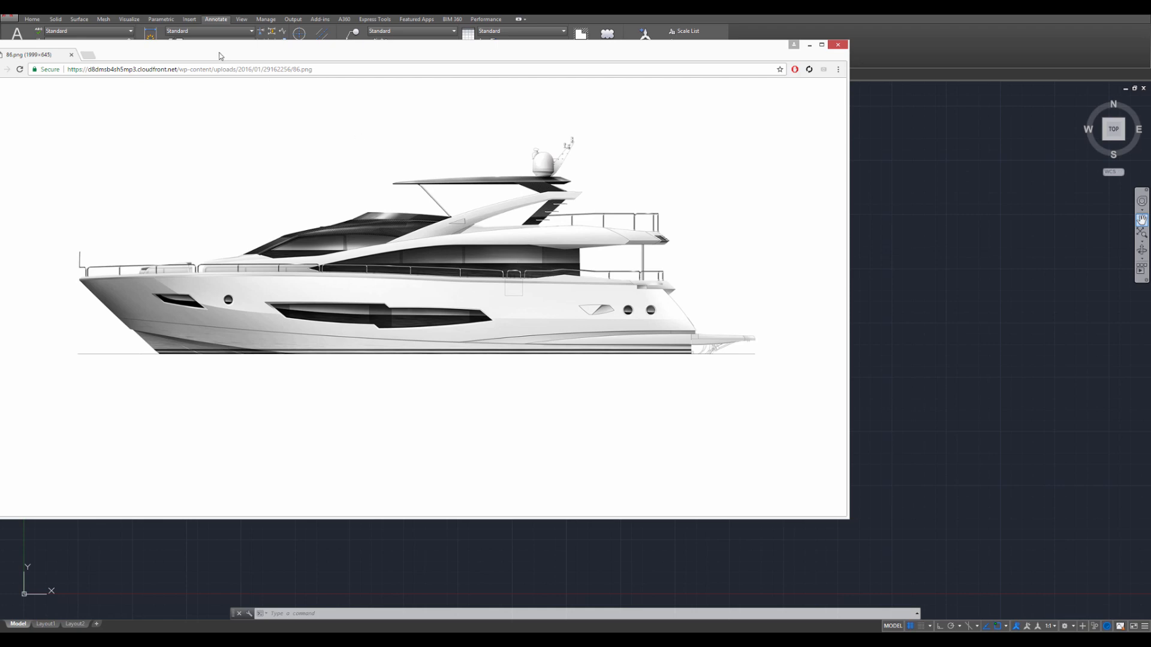
# - Move the yacht reference image off the drawing area and cancel any active command in the drawing
pyautogui.moveTo(221, 55); pyautogui.dragTo(1150, 359)
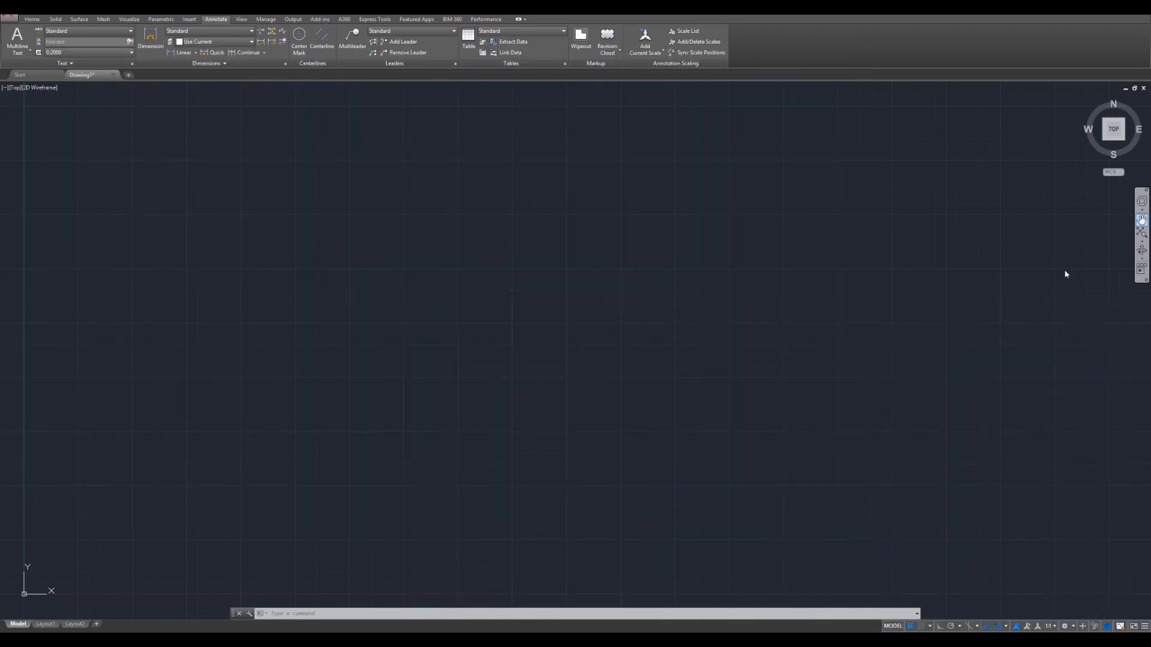
pyautogui.hotkey('ctrl', 'z')
pyautogui.press('Escape')
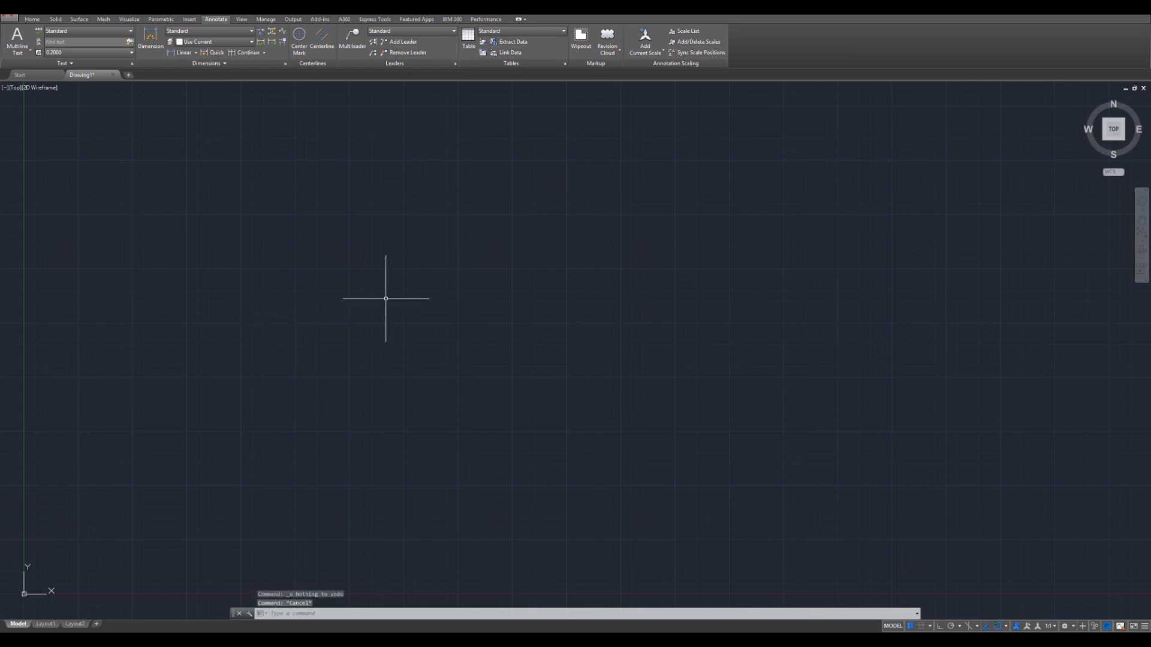
pyautogui.press('Escape')
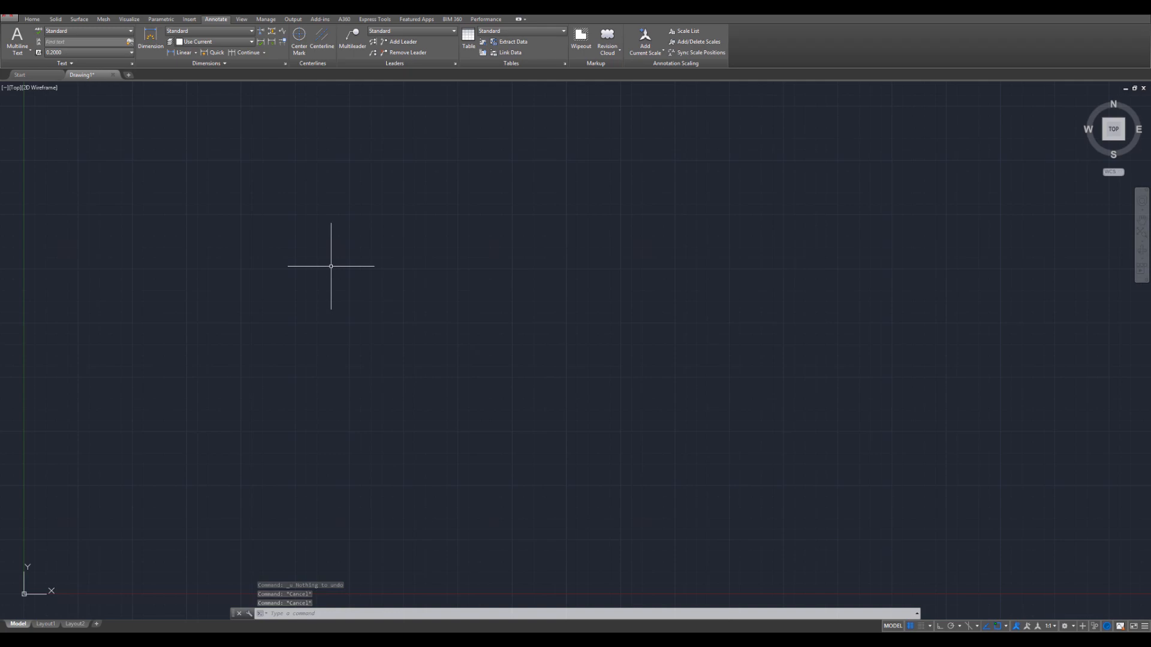
# - Start a polyline near the origin at the bow and switch it to arc segments defined by a second point
pyautogui.write('pl')
pyautogui.press('Return')
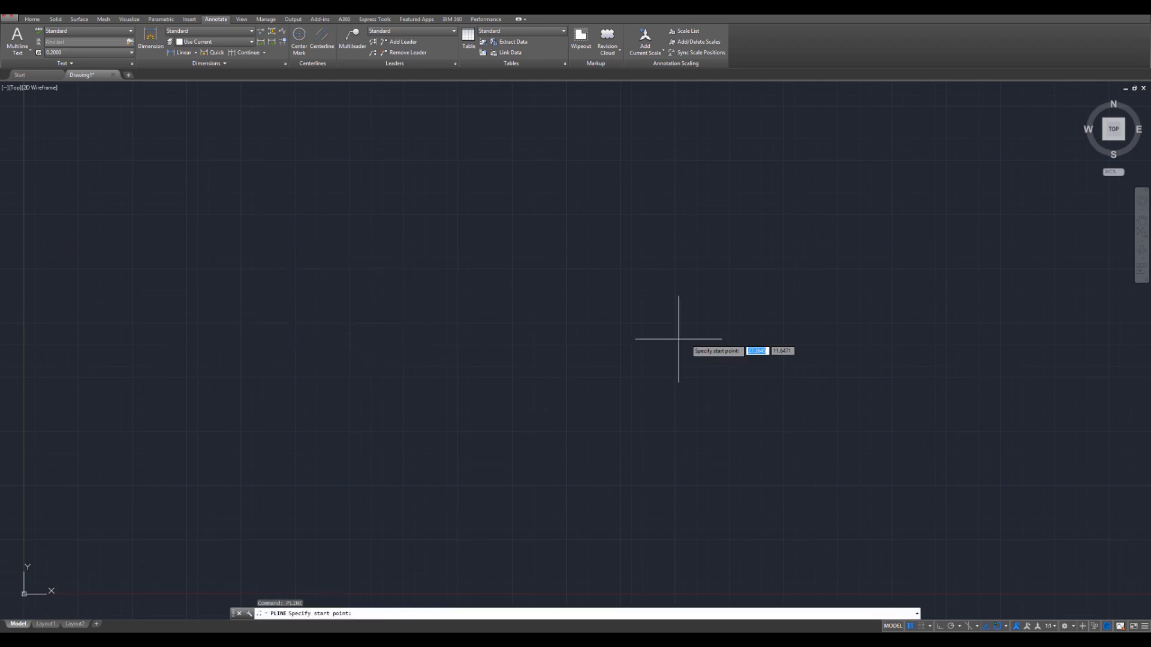
pyautogui.moveTo(1150, 216); pyautogui.dragTo(700, 188)
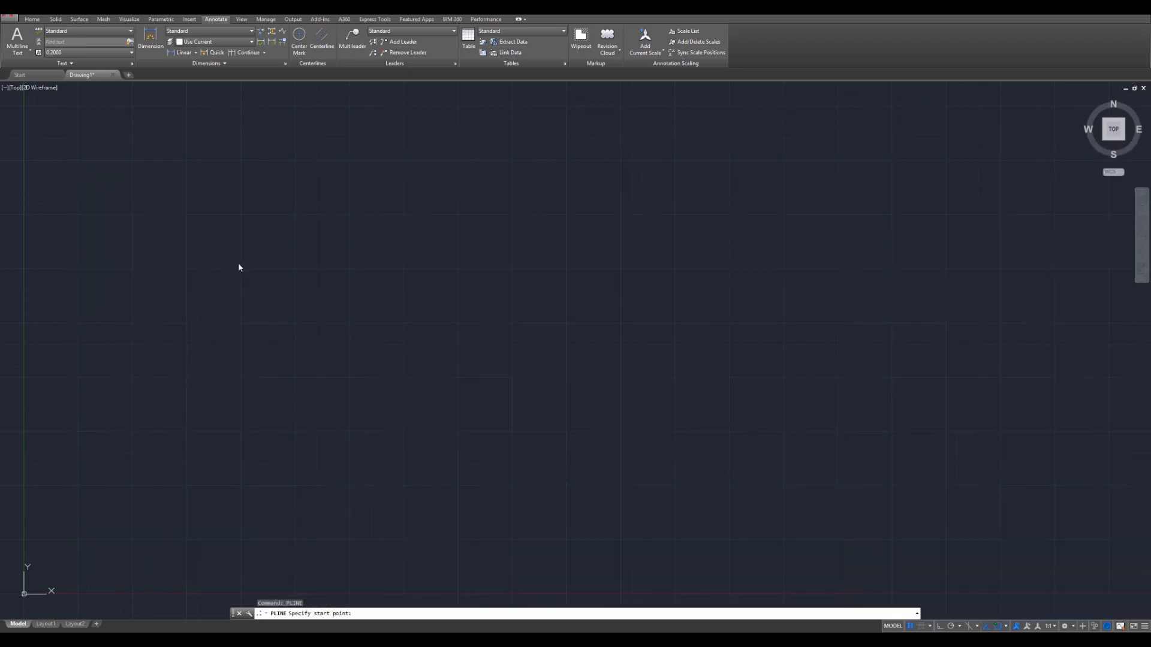
pyautogui.click(217, 309)
pyautogui.moveTo(441, 139); pyautogui.dragTo(443, 232, button='middle')
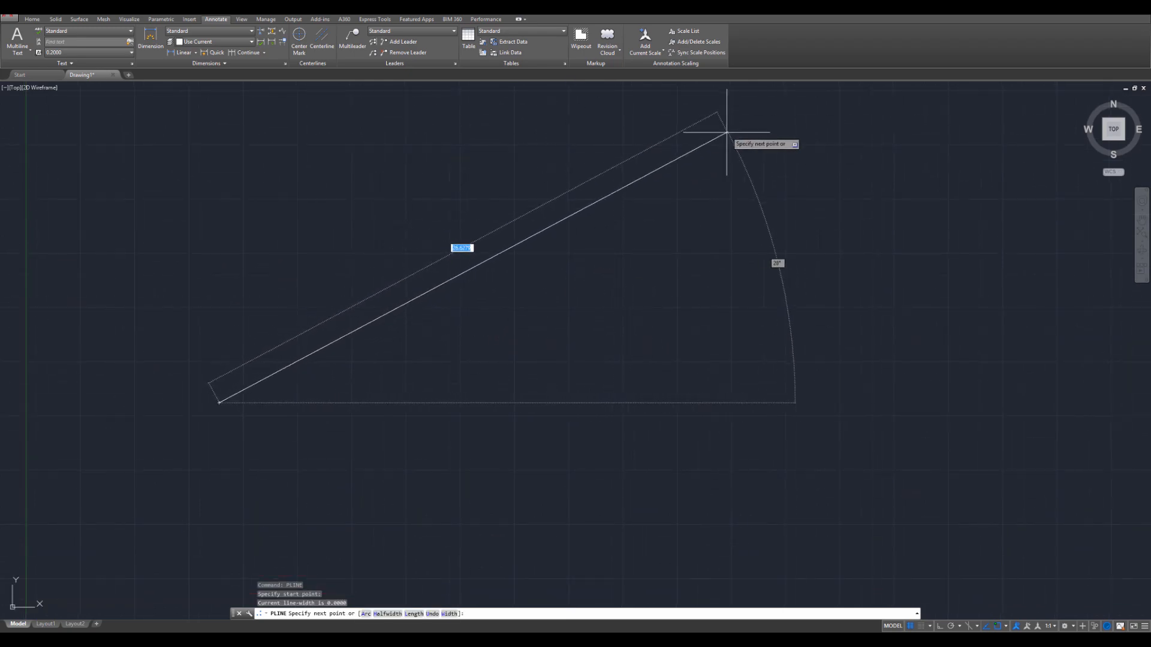
pyautogui.rightClick(516, 162)
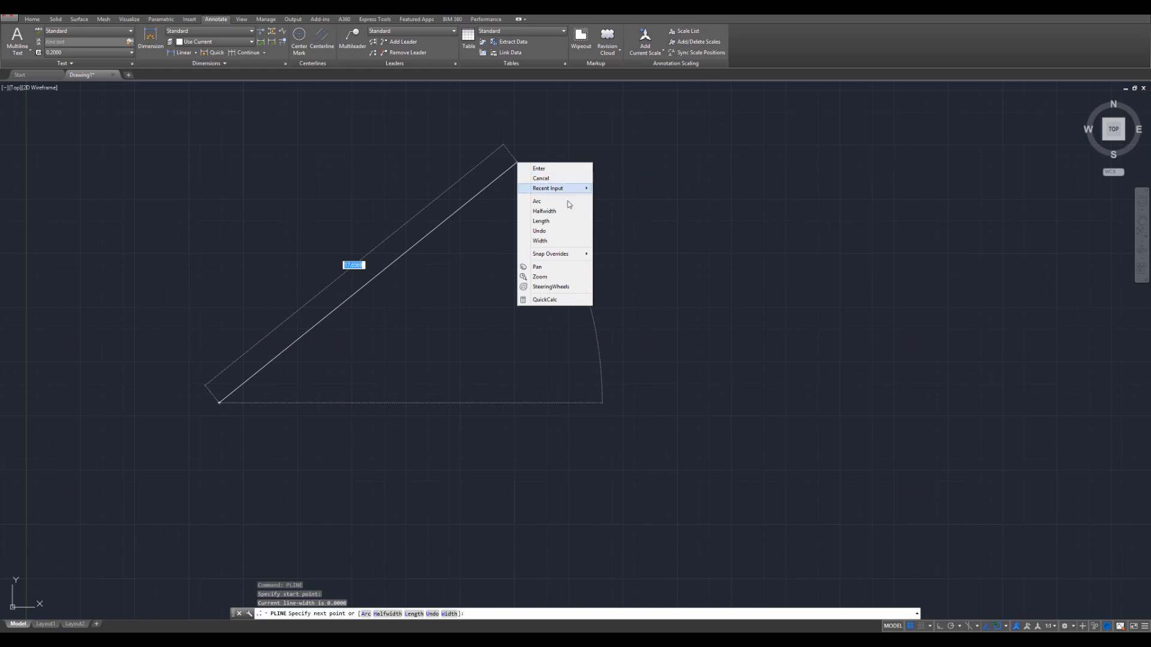
pyautogui.click(539, 202)
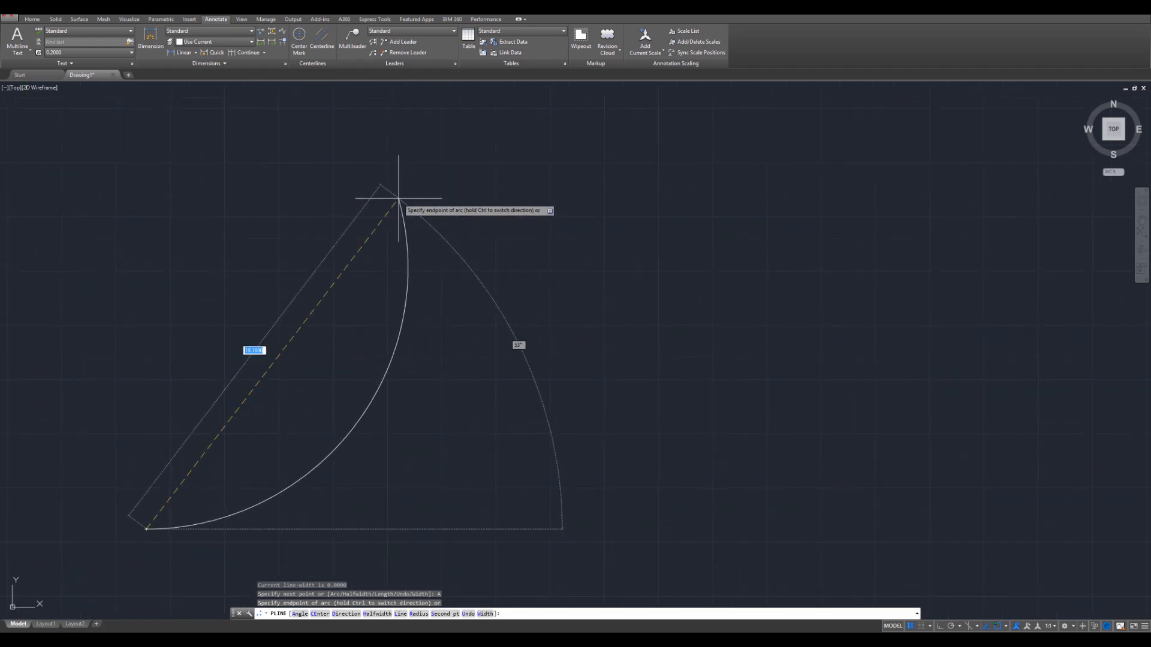
pyautogui.rightClick(399, 200)
pyautogui.click(426, 298)
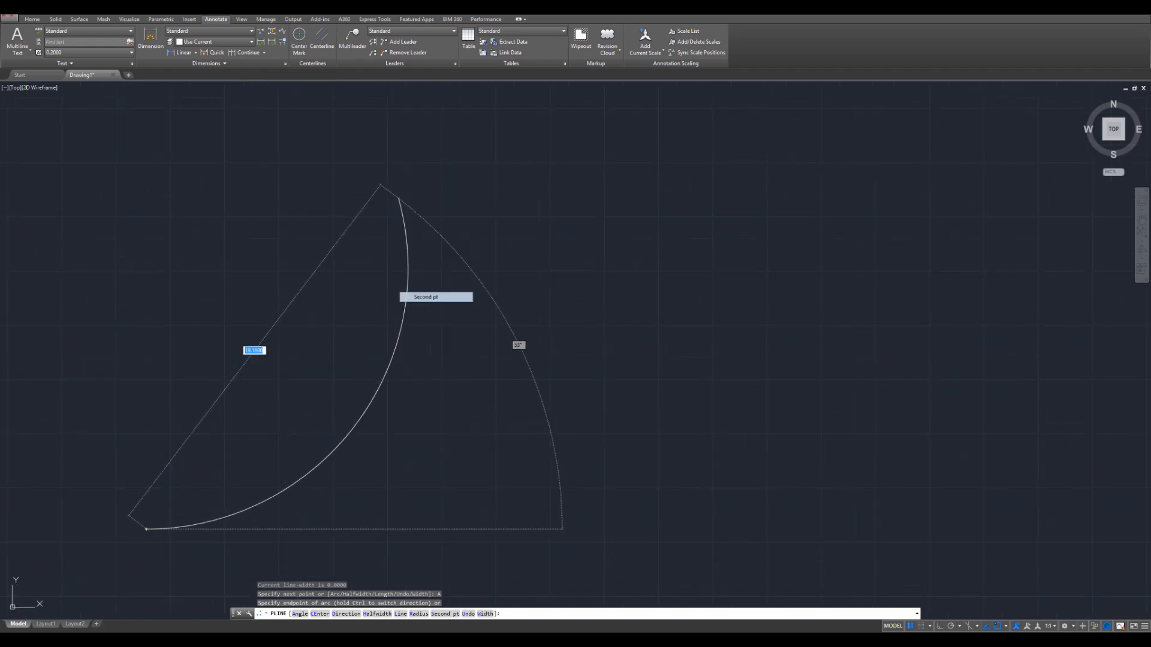
# - Place the second point and endpoint of the first short arc, curving up from the bow
pyautogui.scroll(2, 508, 217)
pyautogui.scroll(-3, 509, 217)
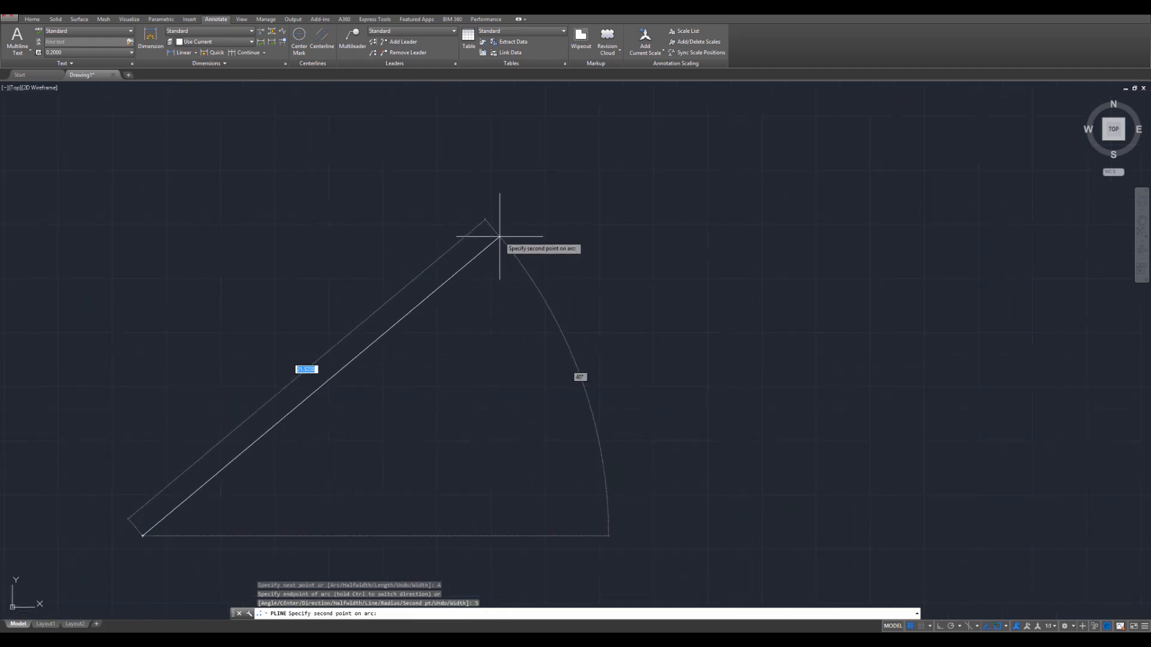
pyautogui.scroll(-4, 458, 223)
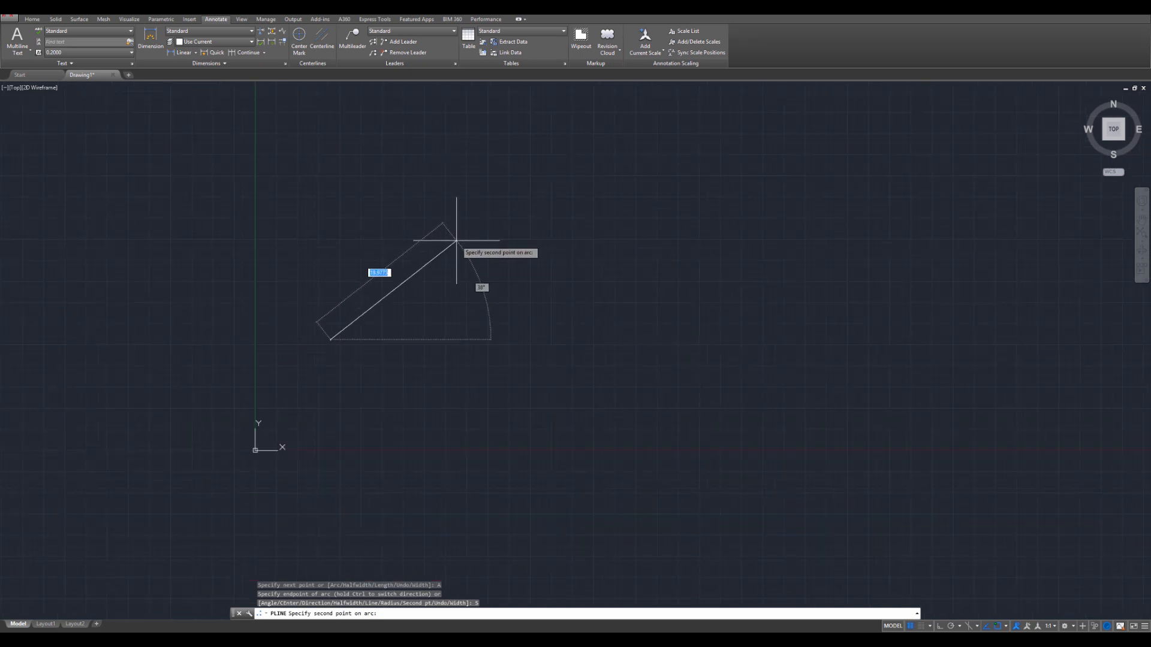
pyautogui.scroll(3, 529, 223)
pyautogui.scroll(-4, 522, 255)
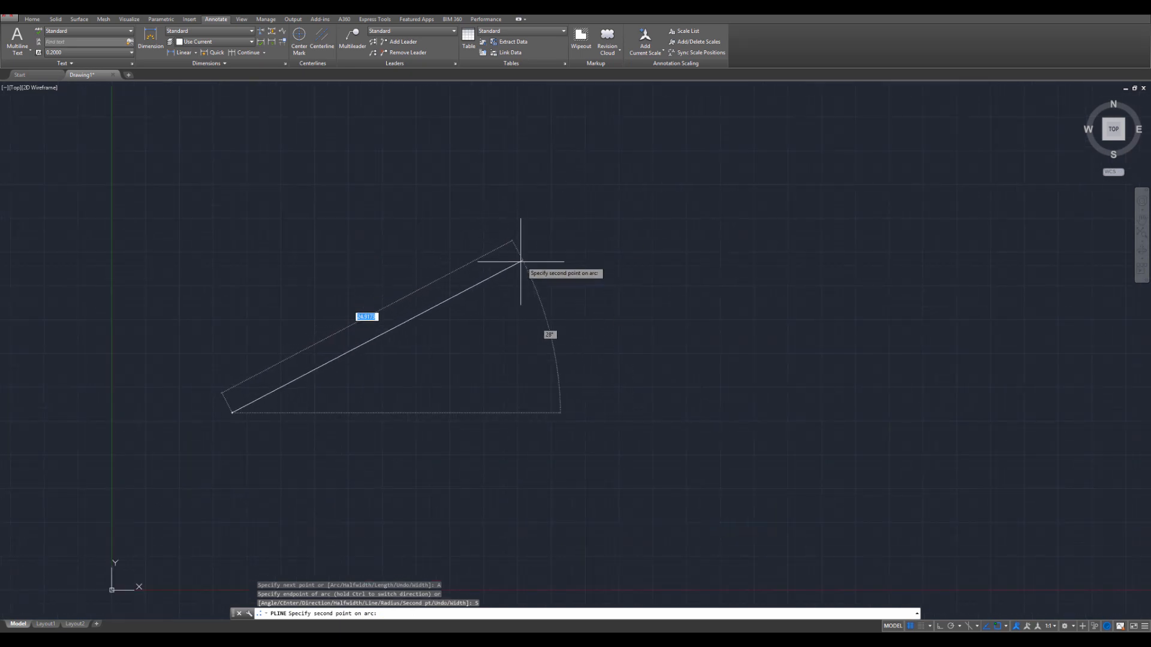
pyautogui.scroll(-2, 362, 266)
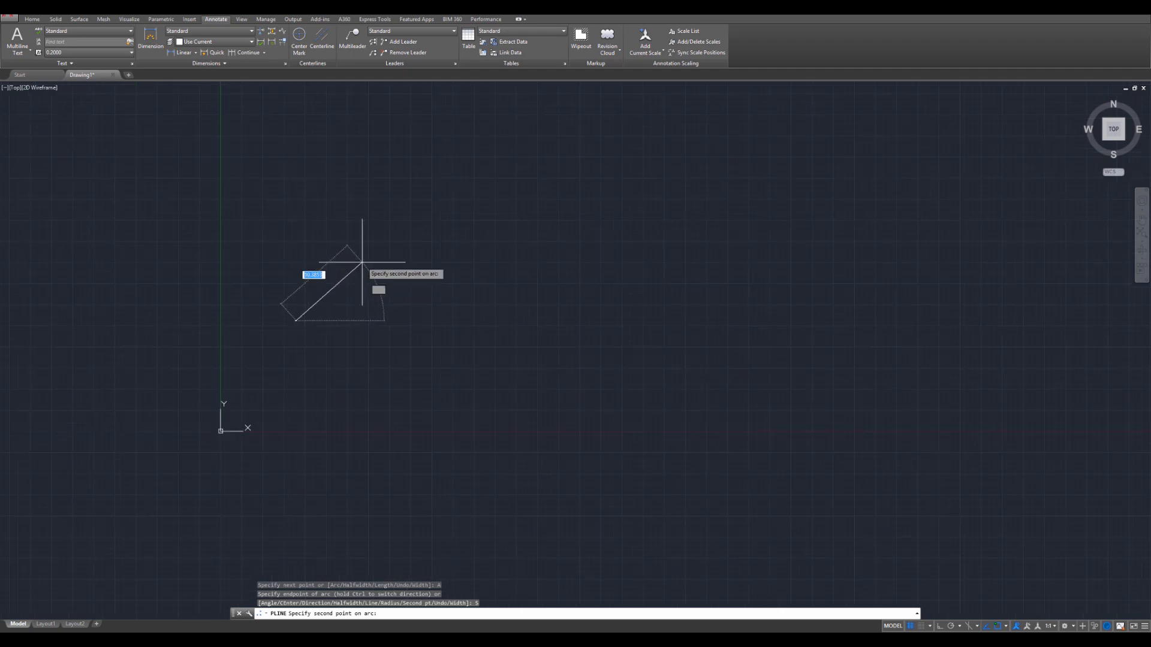
pyautogui.scroll(3, 378, 258)
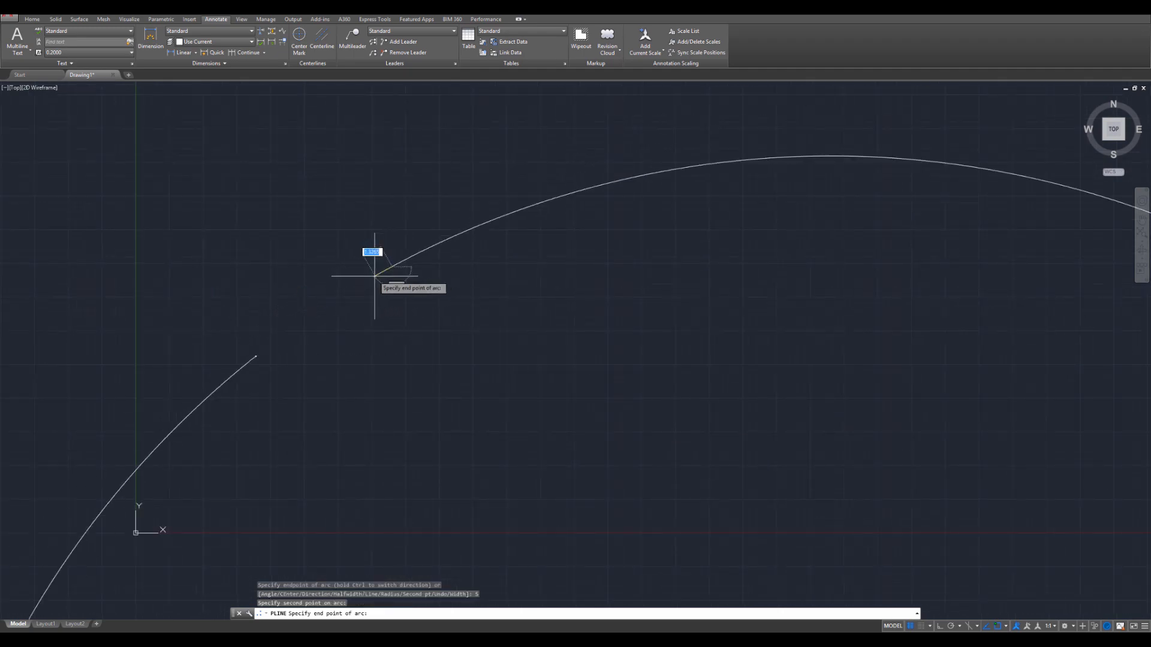
pyautogui.click(421, 255)
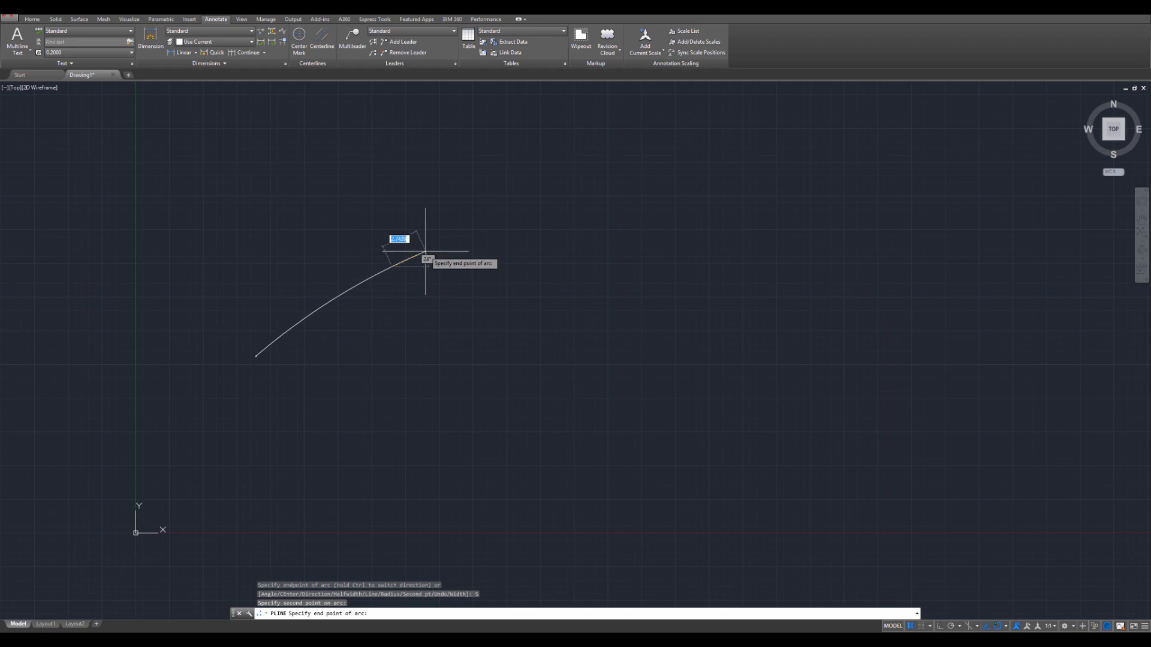
pyautogui.click(426, 252)
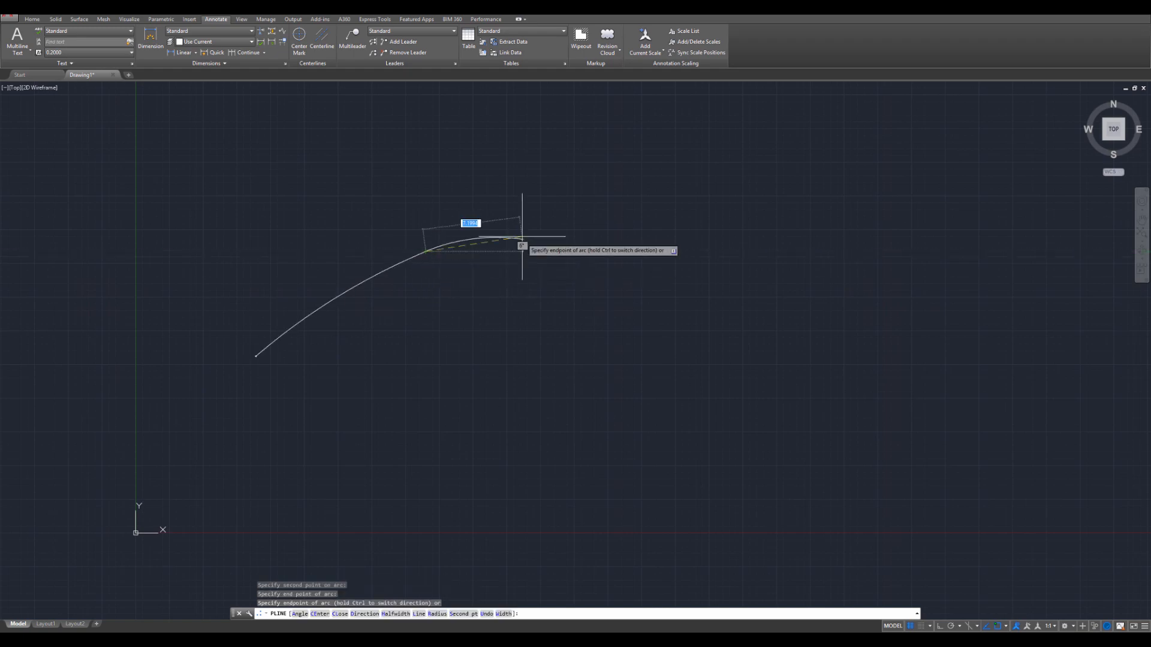
# - Extend the hull polyline with a long tangent arc and a second arc that flattens to nearly horizontal
pyautogui.moveTo(527, 246); pyautogui.dragTo(455, 270, button='middle')
pyautogui.moveTo(801, 135); pyautogui.dragTo(557, 229, button='middle')
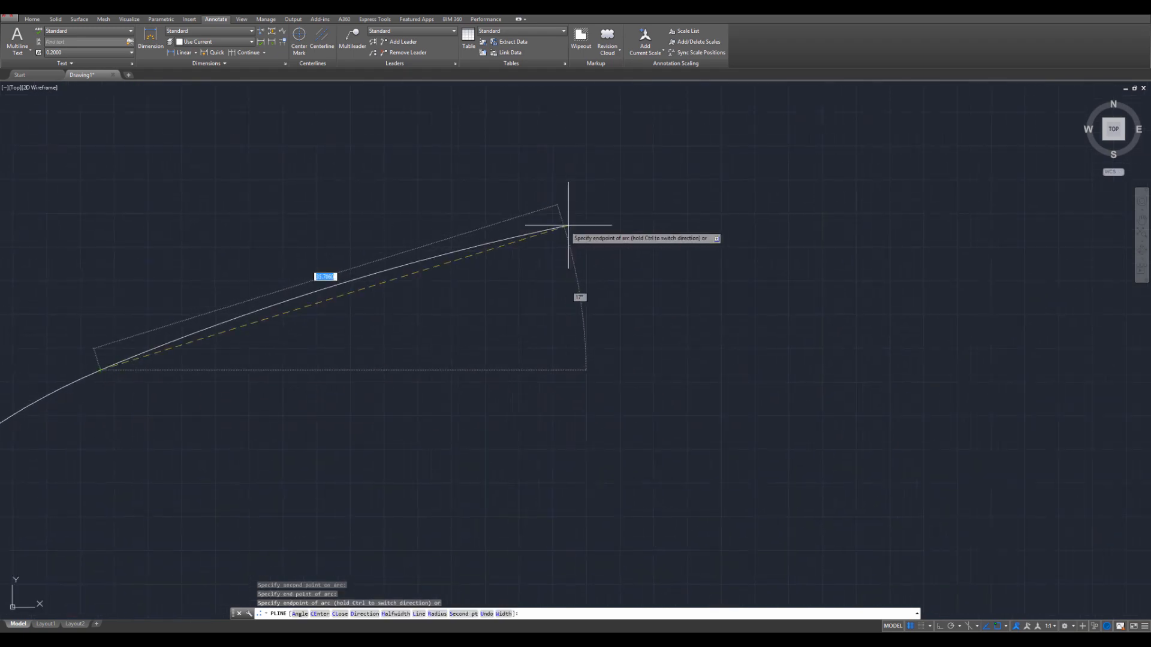
pyautogui.scroll(-3, 779, 175)
pyautogui.moveTo(784, 177); pyautogui.dragTo(679, 183, button='middle')
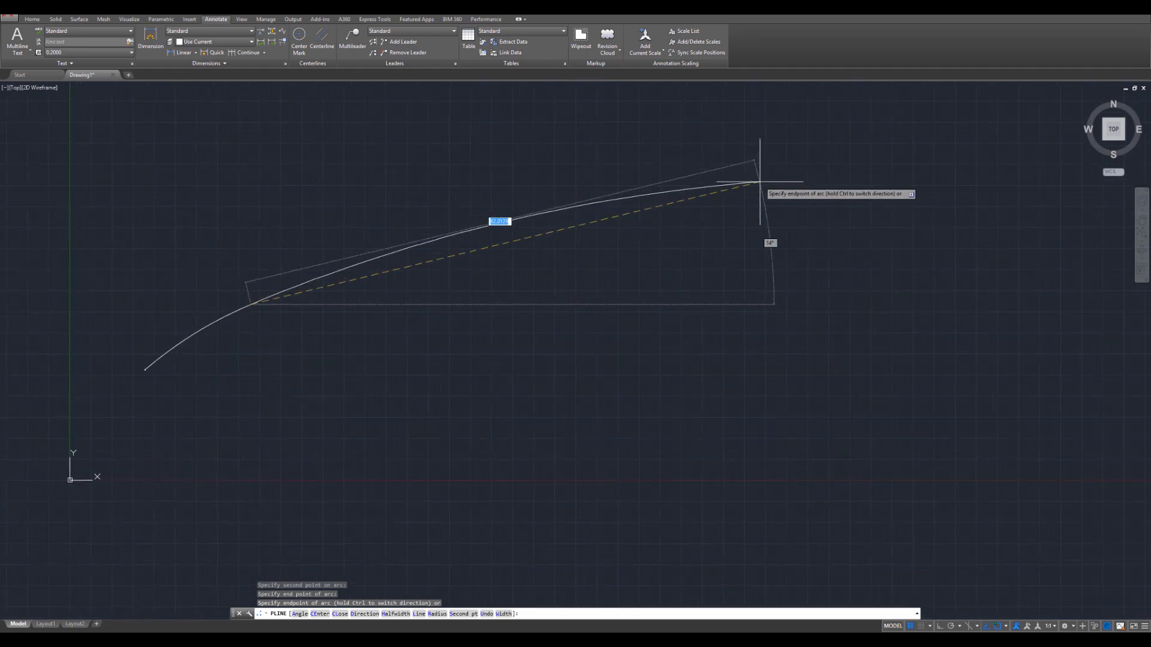
pyautogui.click(860, 156)
pyautogui.moveTo(902, 204); pyautogui.dragTo(531, 227, button='middle')
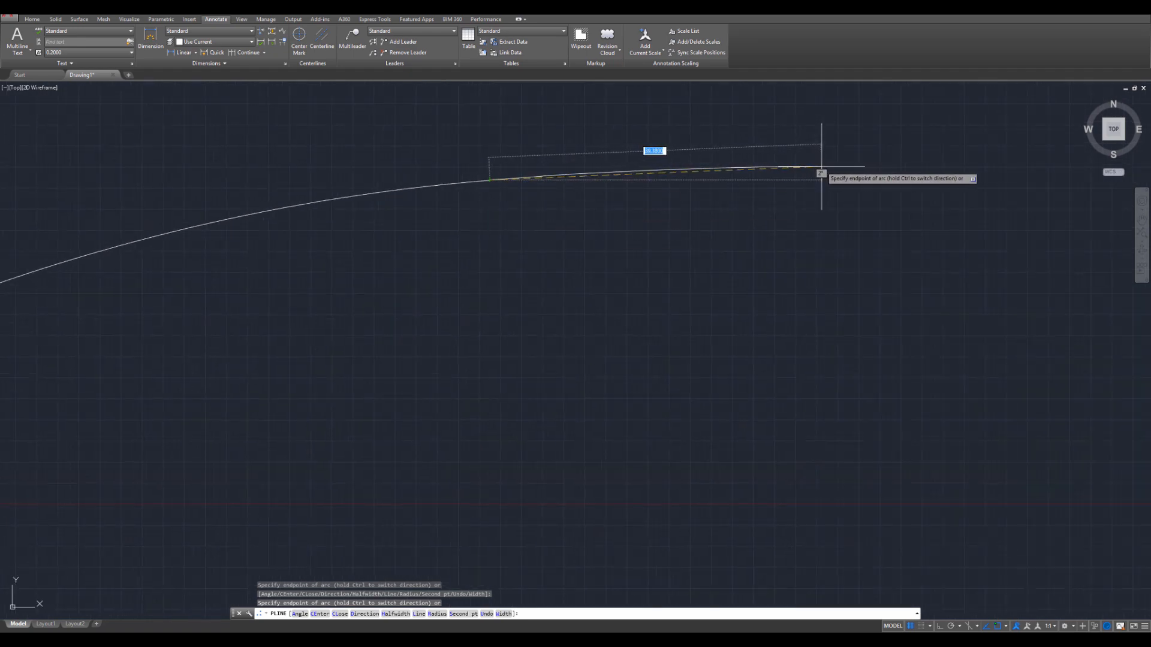
pyautogui.click(822, 167)
# - Switch the polyline to line segments, add a long, slightly rising straight segment toward the stern, and end the polyline
pyautogui.moveTo(852, 177); pyautogui.dragTo(462, 207, button='middle')
pyautogui.scroll(1, 534, 217)
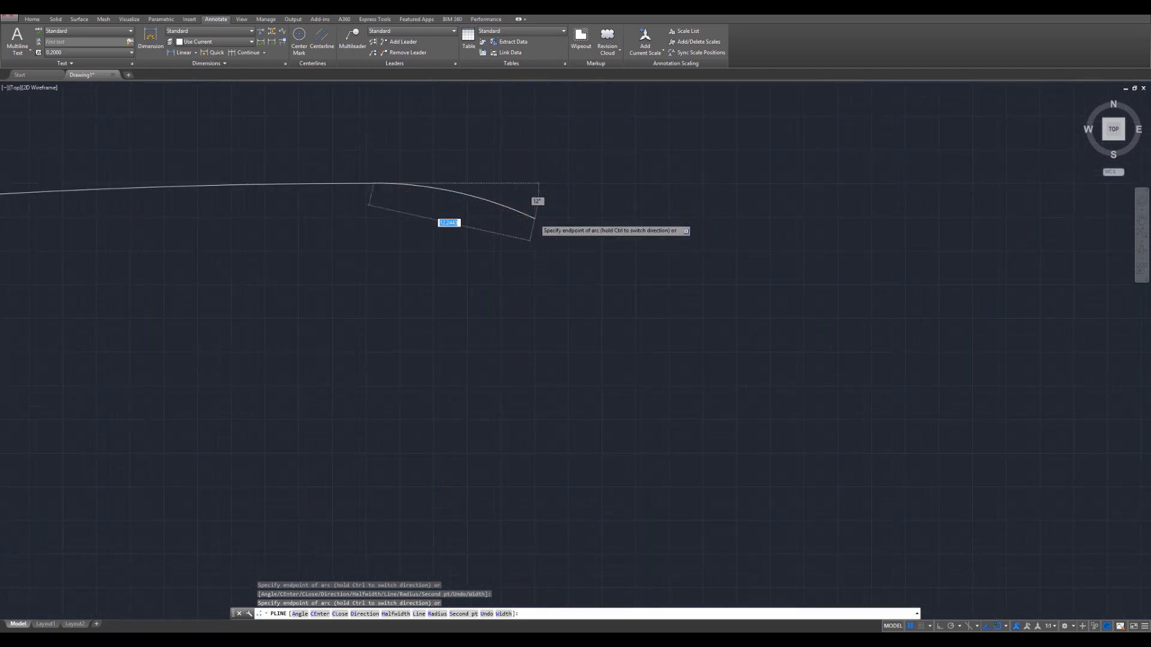
pyautogui.scroll(-3, 535, 218)
pyautogui.moveTo(535, 217); pyautogui.dragTo(588, 206, button='middle')
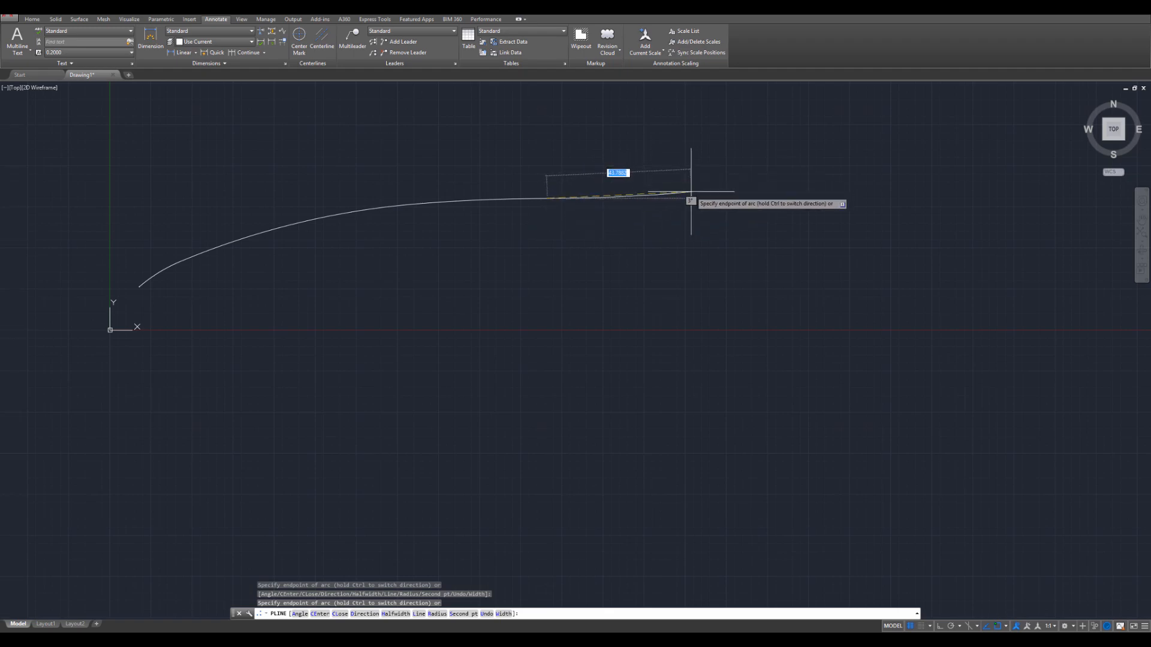
pyautogui.scroll(2, 679, 198)
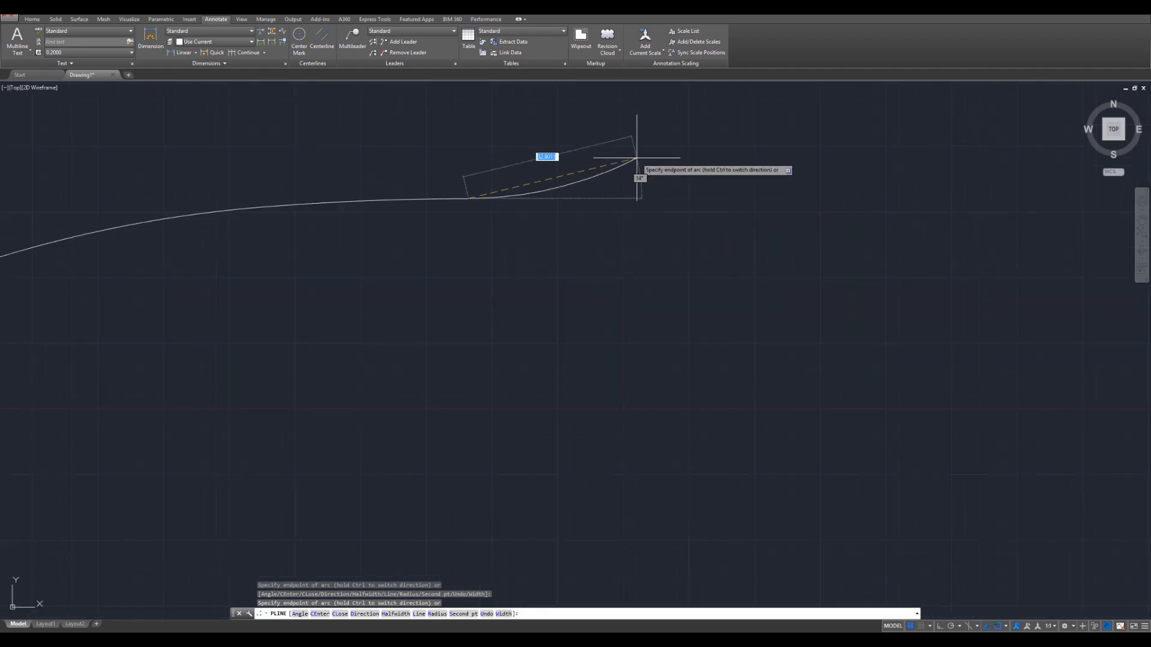
pyautogui.rightClick(622, 144)
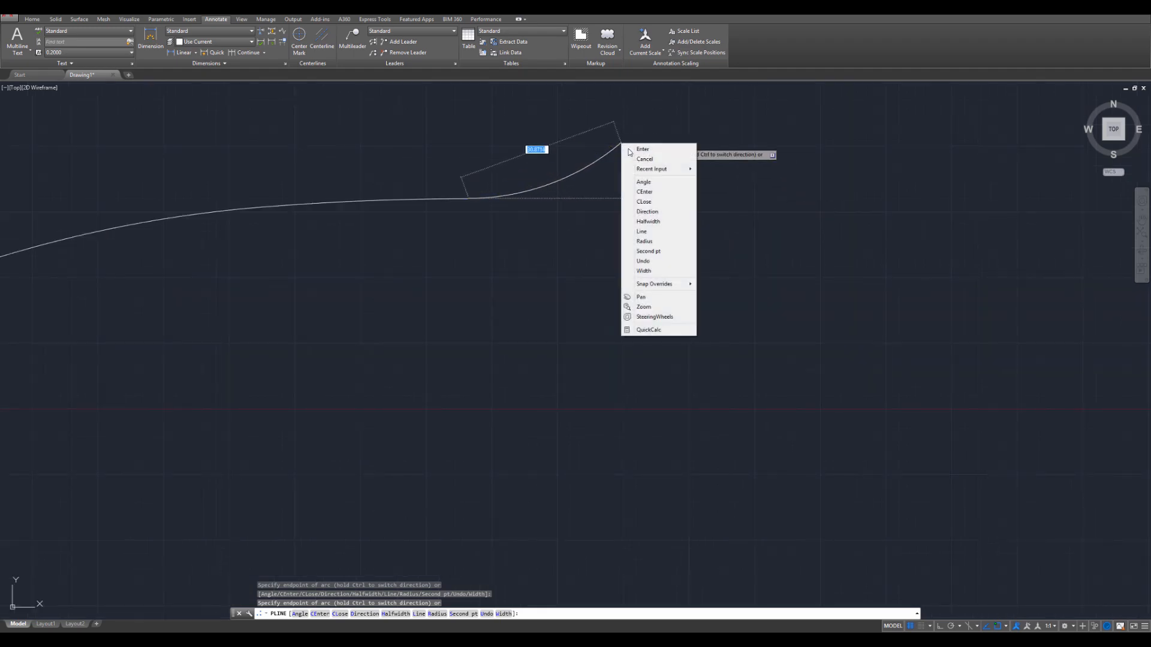
pyautogui.click(642, 231)
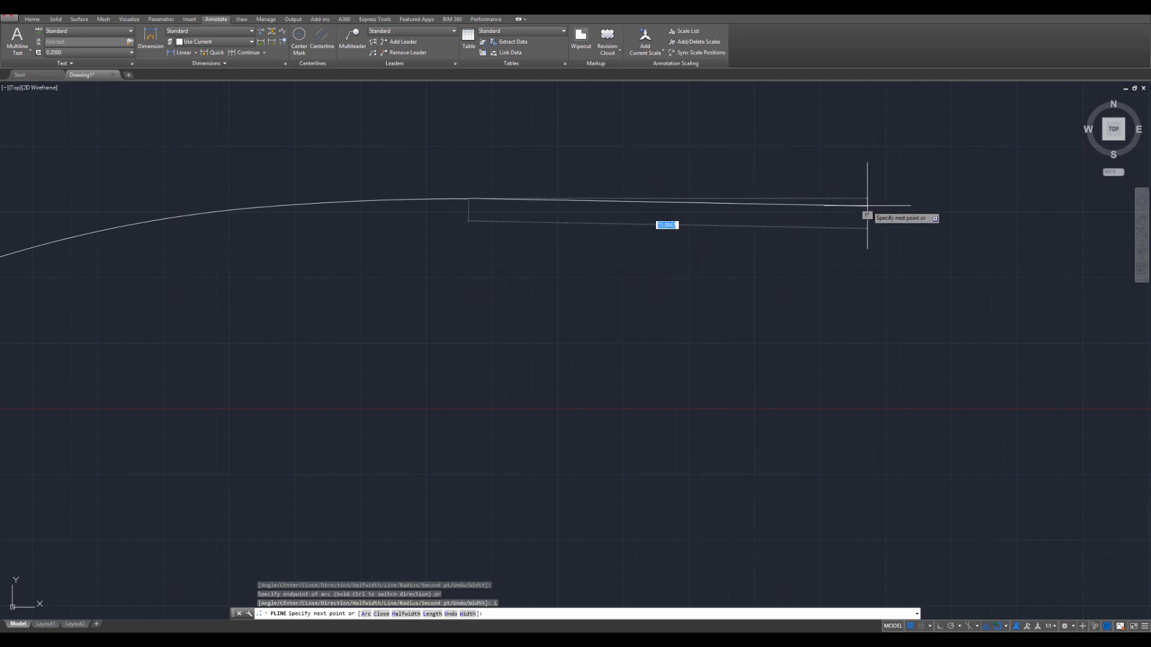
pyautogui.scroll(-3, 930, 196)
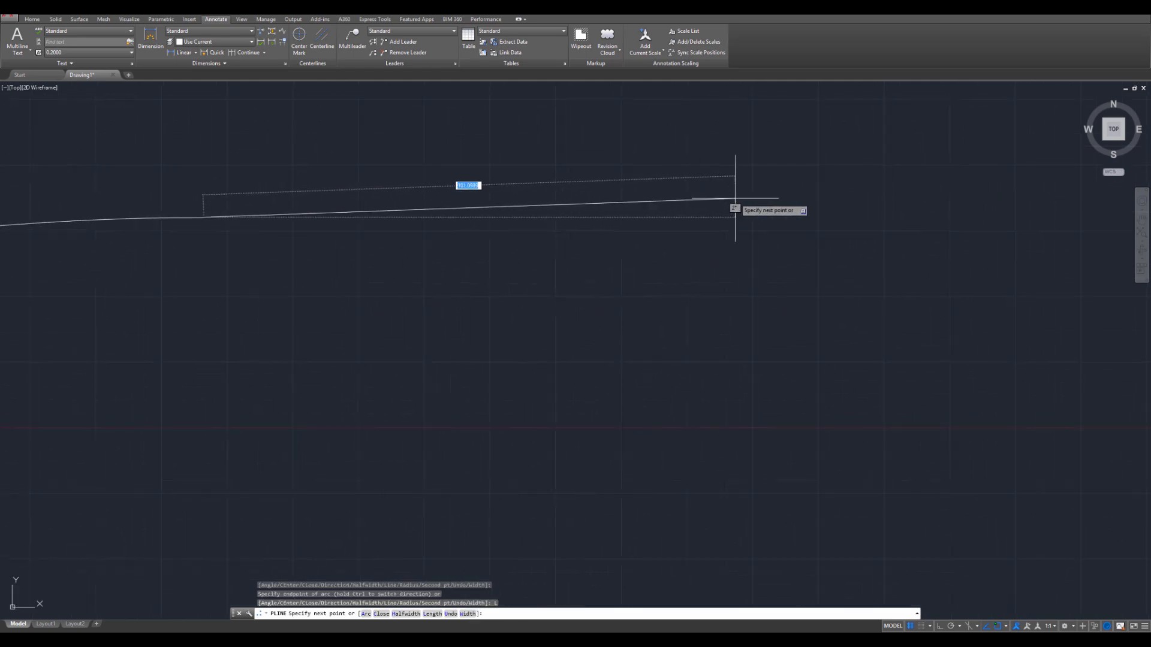
pyautogui.moveTo(735, 198); pyautogui.dragTo(772, 203, button='middle')
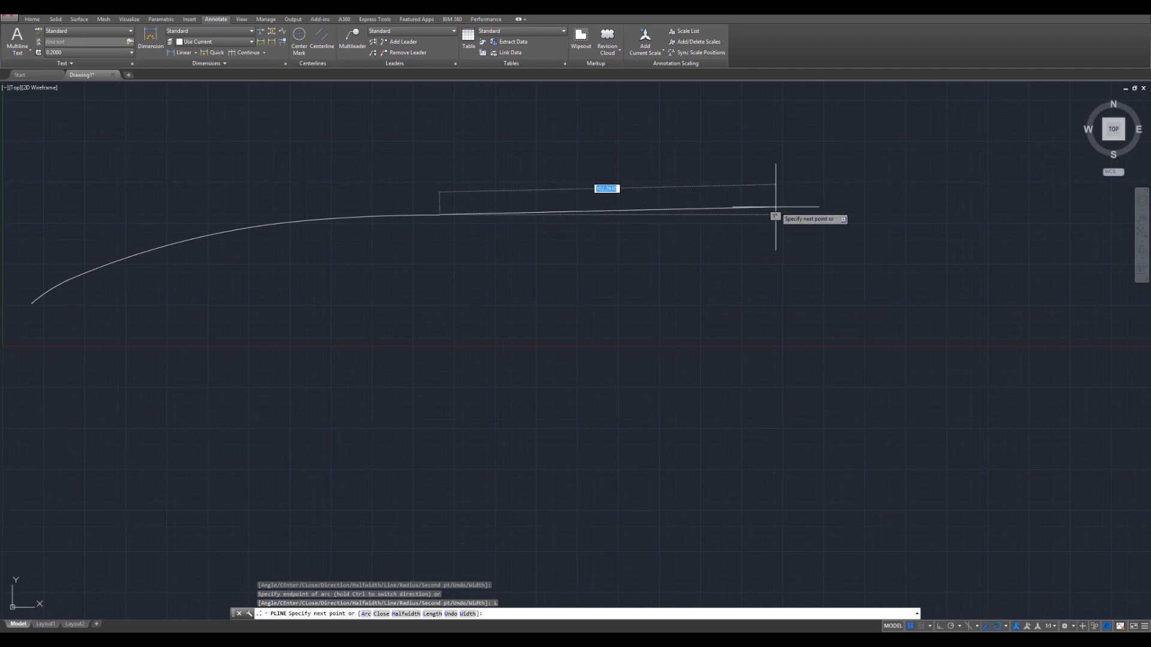
pyautogui.click(776, 208)
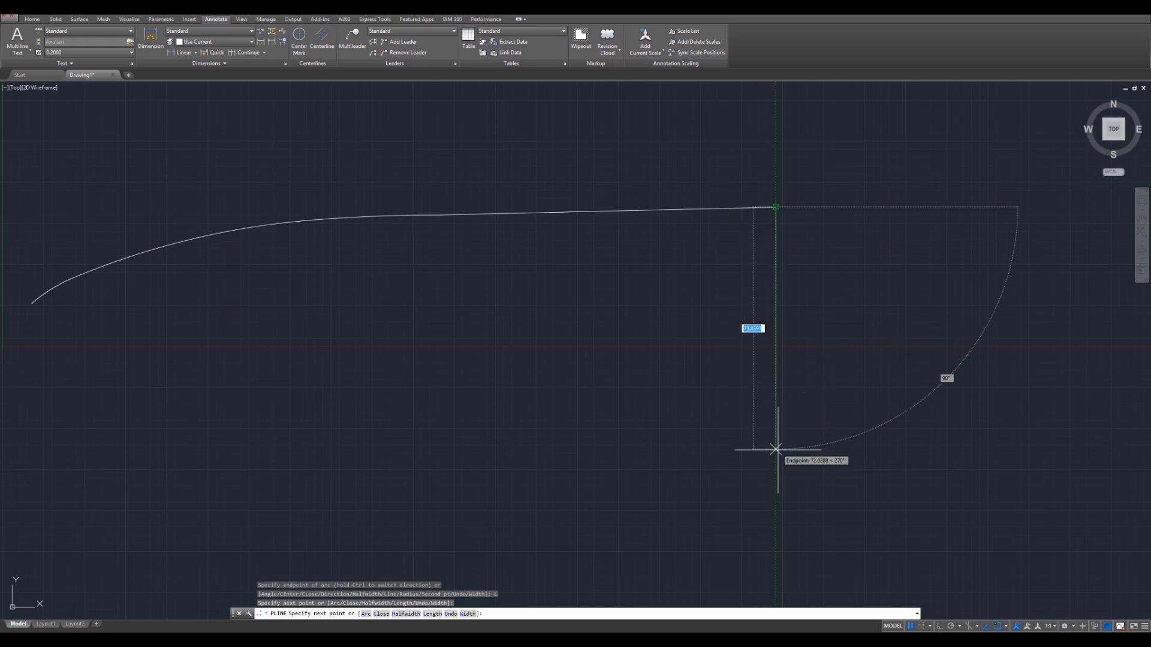
pyautogui.press('Escape')
pyautogui.press('Escape')
pyautogui.press('Escape')
pyautogui.moveTo(415, 331); pyautogui.dragTo(545, 317, button='middle')
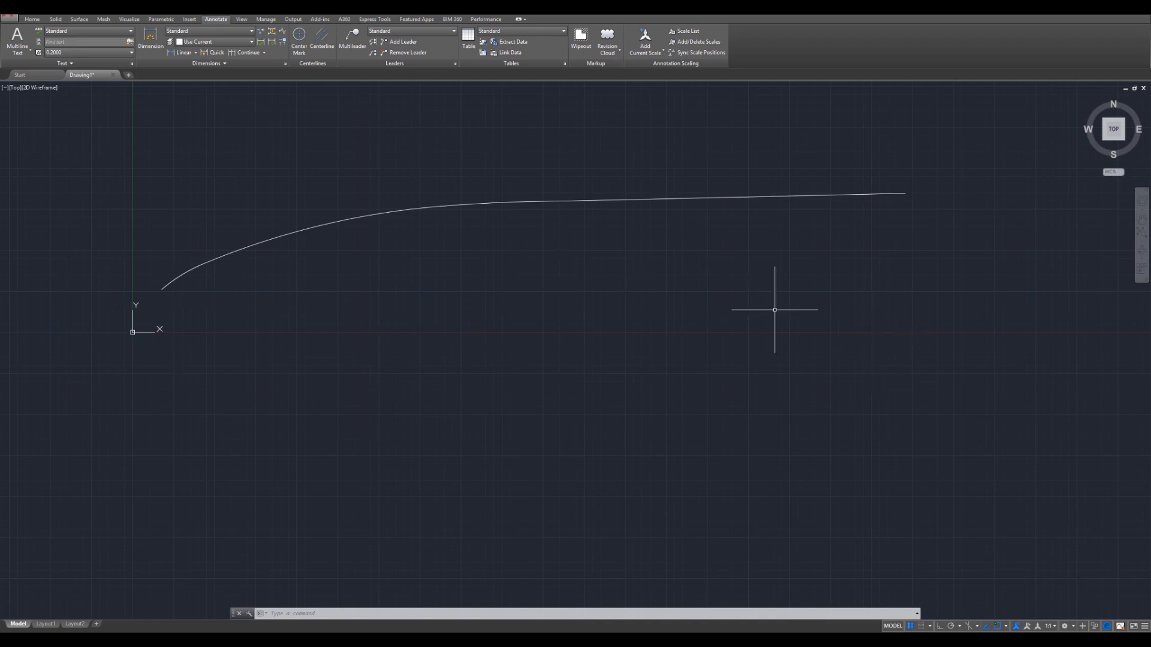
# - Compare the yacht side-view reference image with the drawn hull curve, and move the image away again
pyautogui.moveTo(693, 337)
pyautogui.mouseDown(button='middle')
pyautogui.moveTo(693, 305)
pyautogui.moveTo(678, 356)
pyautogui.mouseUp(button='middle')
pyautogui.moveTo(1150, 214); pyautogui.dragTo(625, 158)
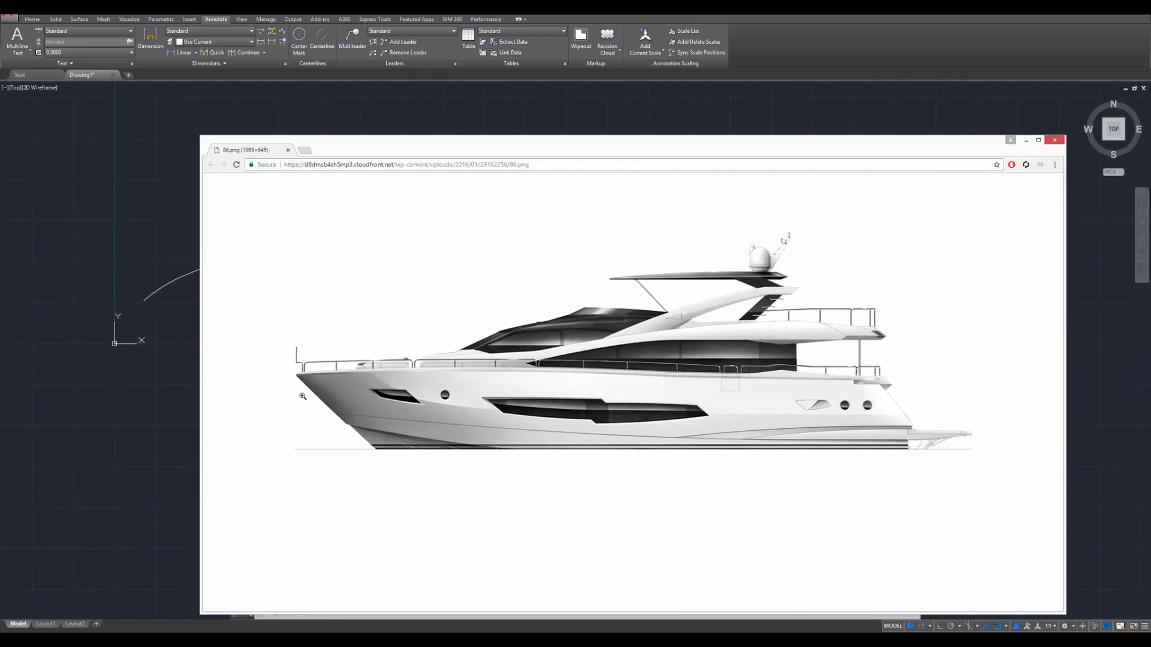
pyautogui.moveTo(423, 150); pyautogui.dragTo(1150, 240)
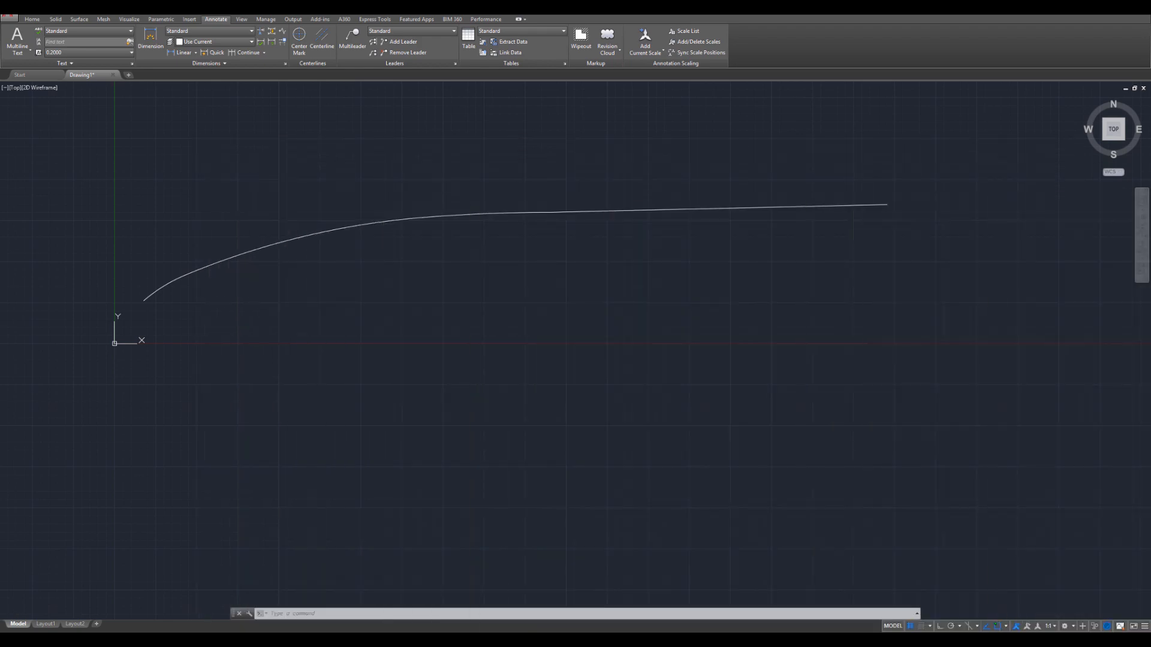
# - Split model space into the Three: Left viewport configuration and reposition the hull curve in the large viewport
pyautogui.click(6, 88)
pyautogui.click(5, 88)
pyautogui.moveTo(32, 112)
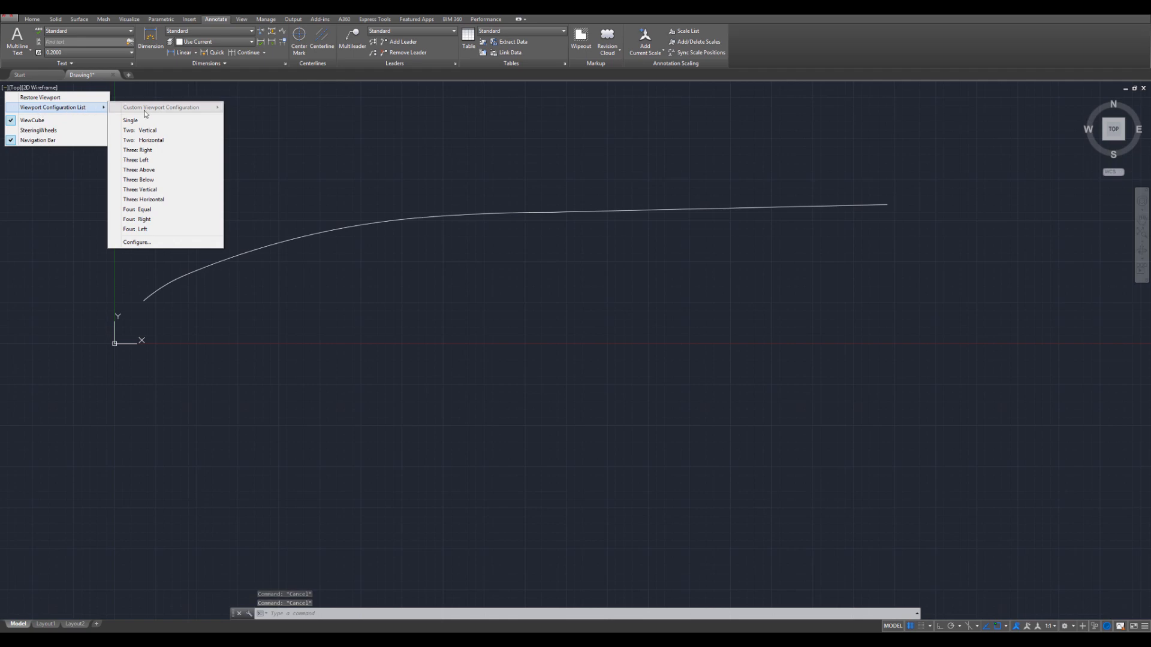
pyautogui.click(139, 160)
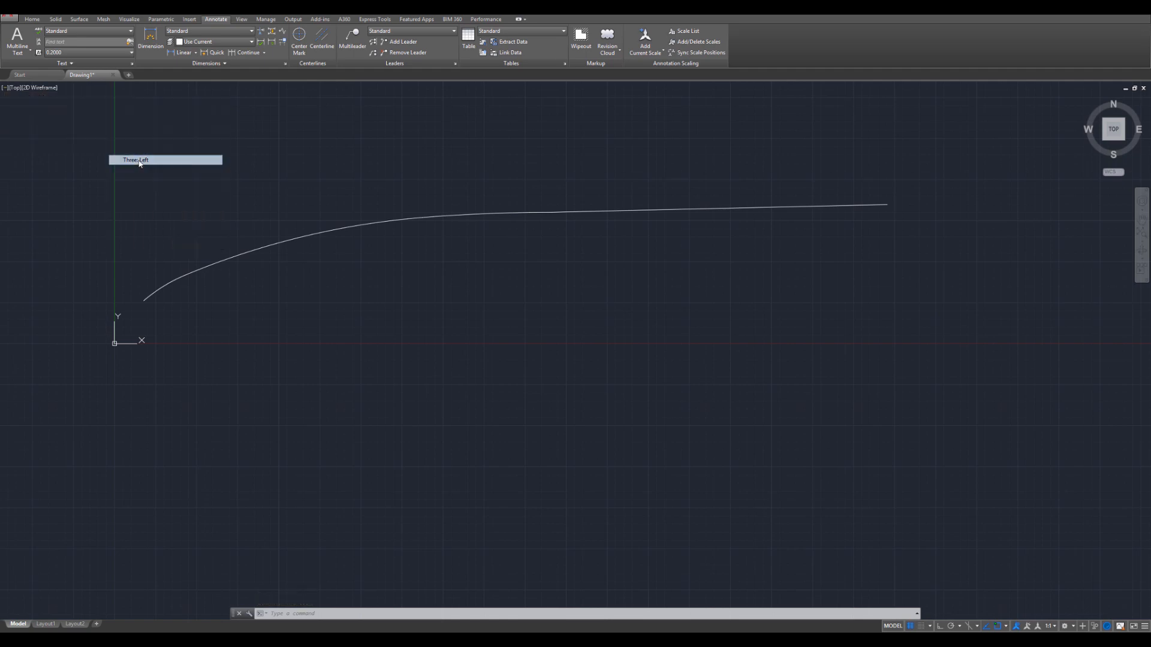
pyautogui.moveTo(255, 363); pyautogui.dragTo(289, 279, button='middle')
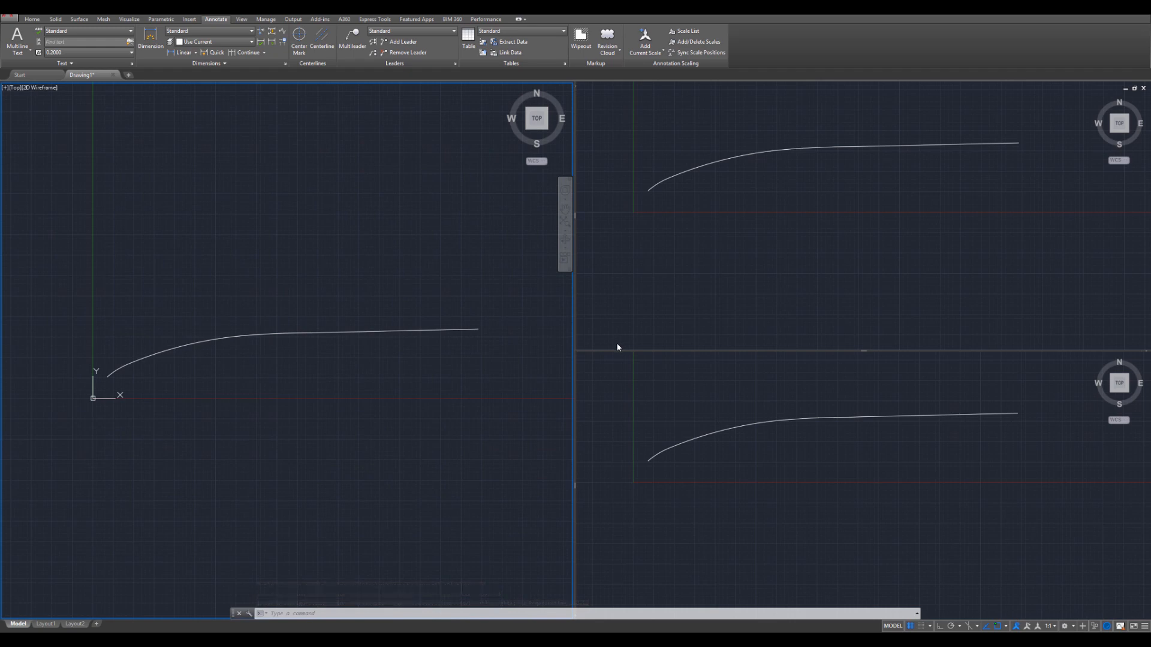
# - Set the upper small viewport to the Front view and frame the edge-on hull curve
pyautogui.click(735, 270)
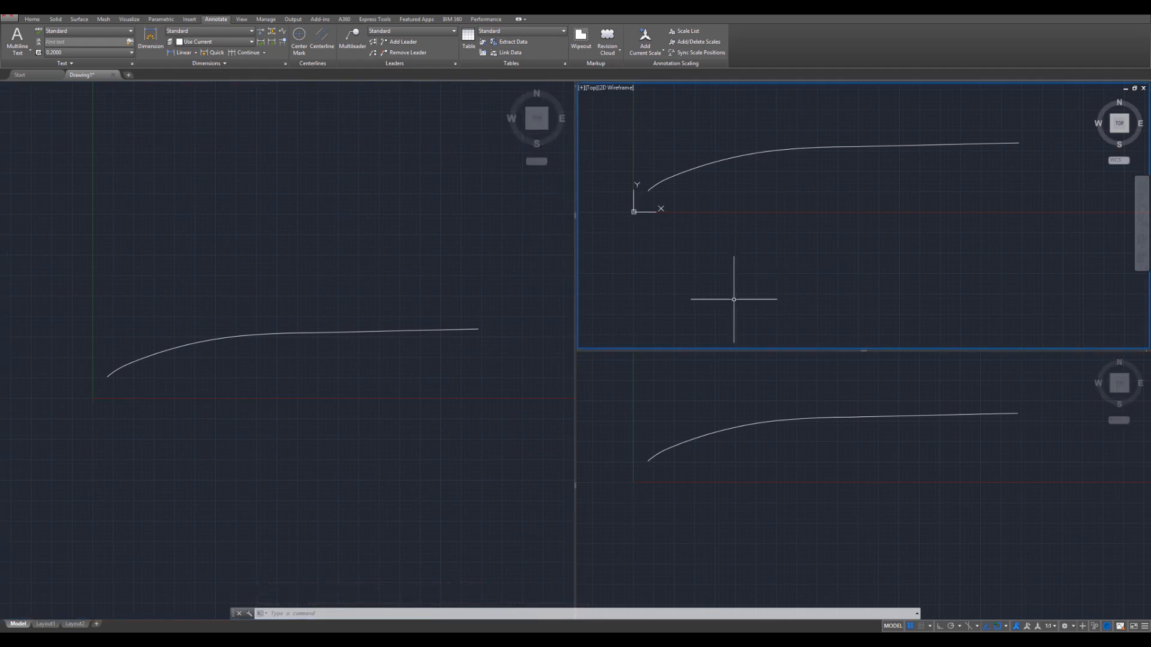
pyautogui.click(592, 88)
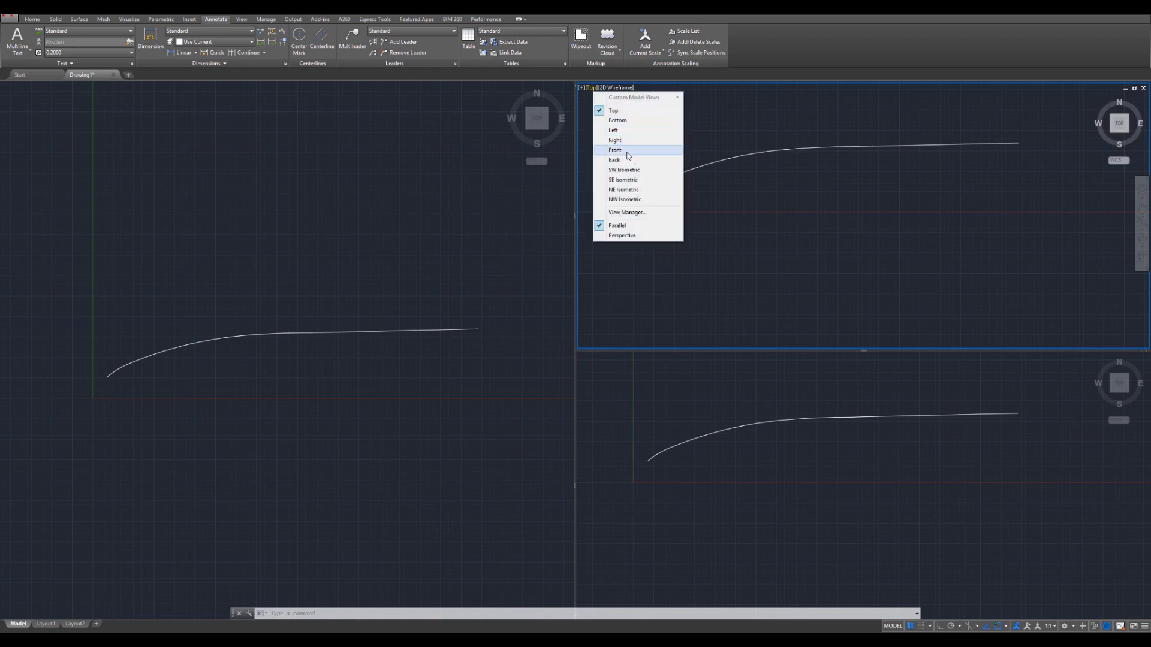
pyautogui.click(616, 150)
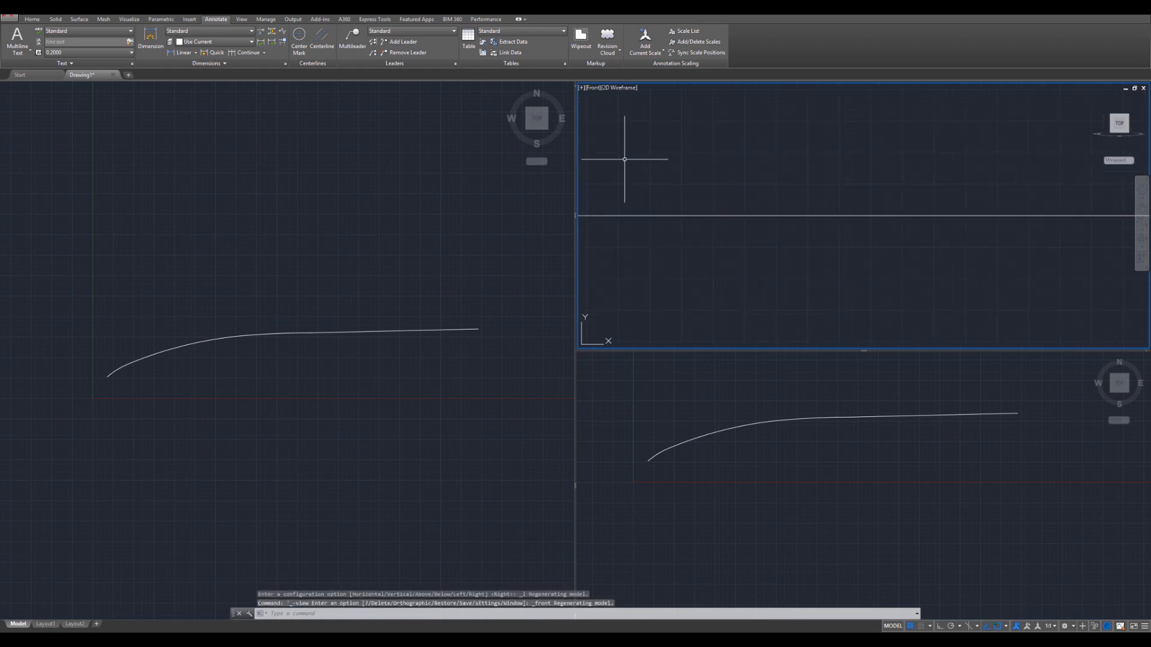
pyautogui.click(813, 258)
pyautogui.scroll(-2, 811, 260)
pyautogui.moveTo(807, 264); pyautogui.dragTo(799, 217, button='middle')
pyautogui.press('Escape')
pyautogui.press('Escape')
pyautogui.press('Escape')
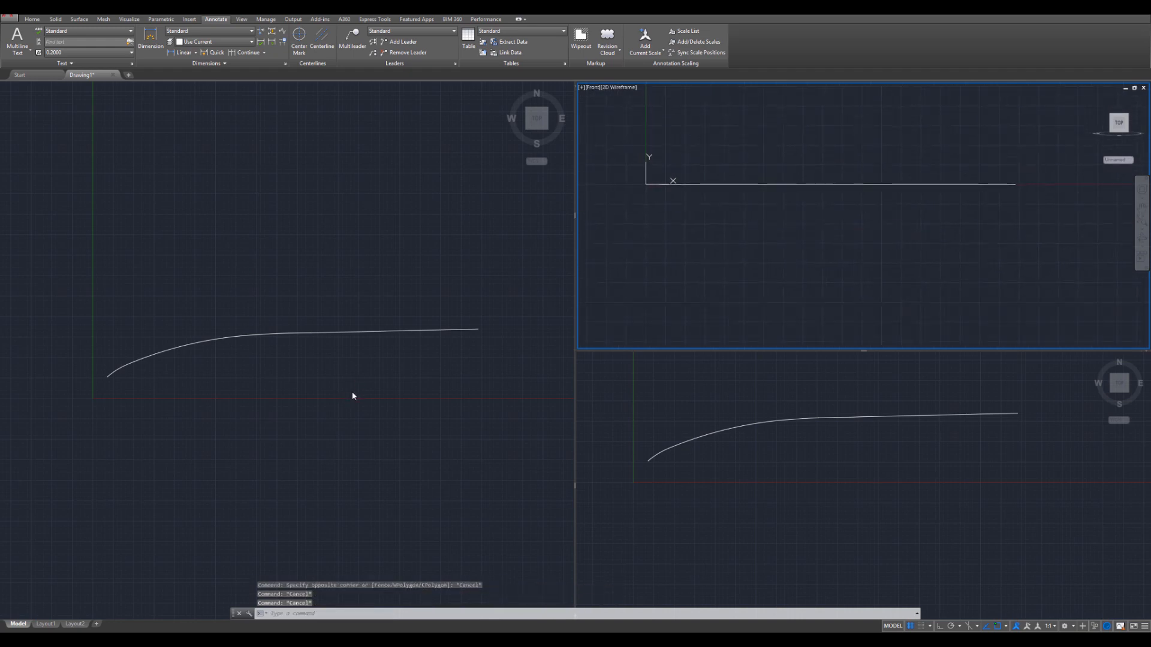
# - Orbit the large viewport to inspect the hull curve edge-on, and return it to the Top view
pyautogui.click(352, 395)
pyautogui.scroll(-2, 333, 419)
pyautogui.scroll(4, 322, 404)
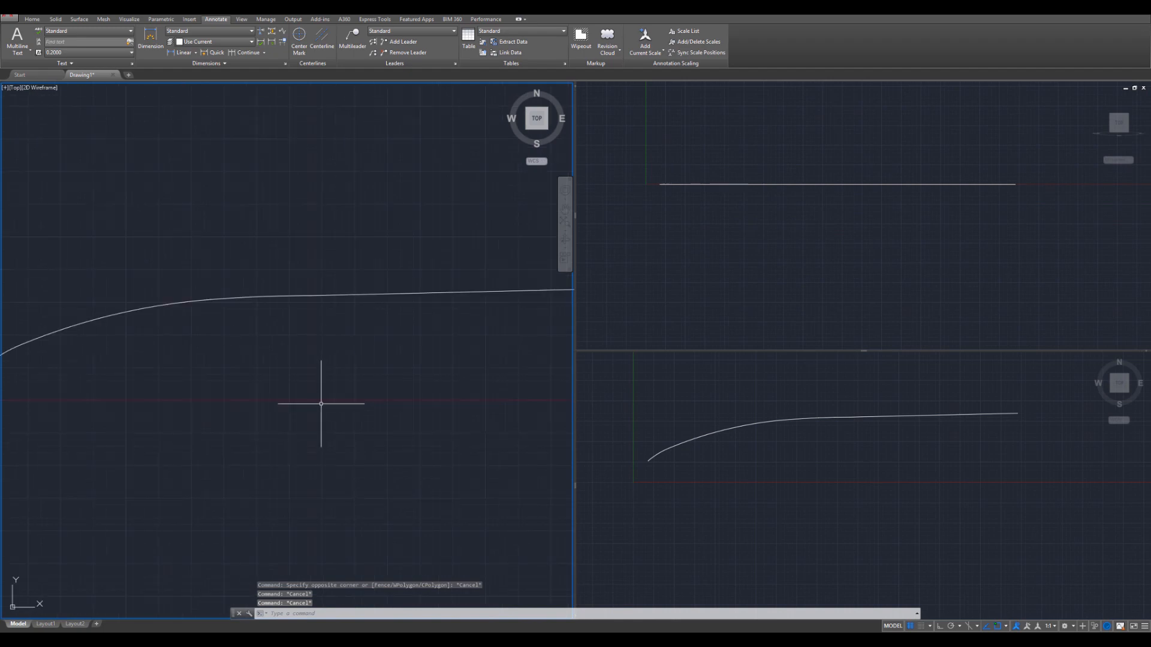
pyautogui.scroll(-2, 321, 404)
pyautogui.keyDown('shift'); pyautogui.moveTo(326, 398); pyautogui.dragTo(346, 184, button='middle'); pyautogui.keyUp('shift')
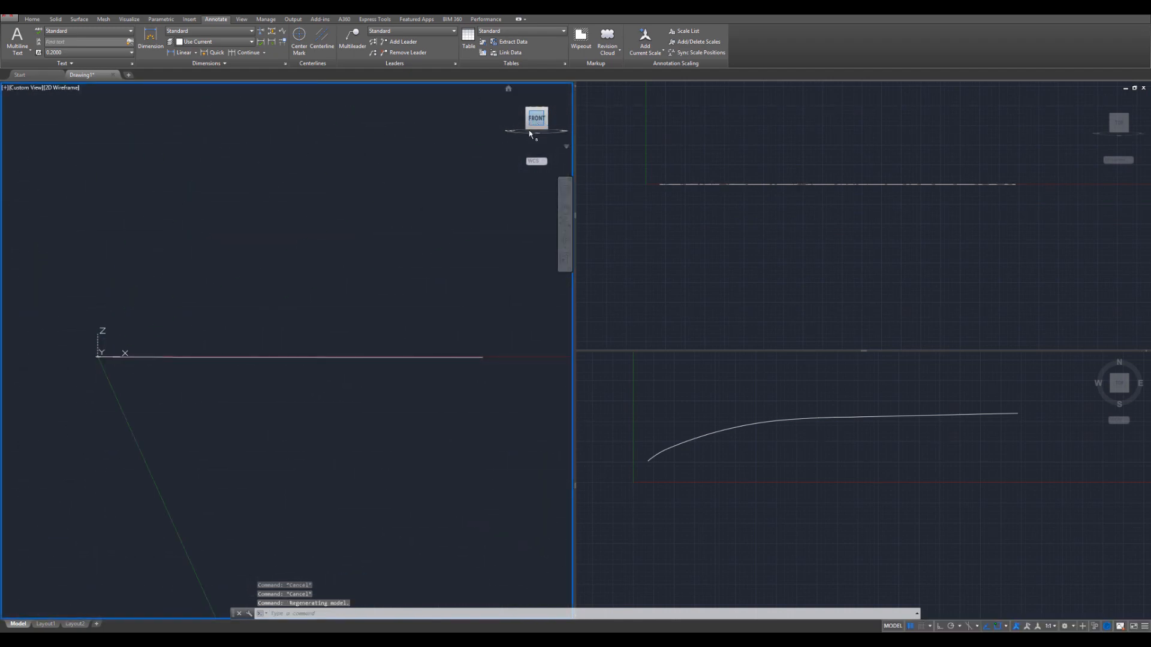
pyautogui.keyDown('shift'); pyautogui.moveTo(170, 377); pyautogui.dragTo(144, 363, button='middle'); pyautogui.keyUp('shift')
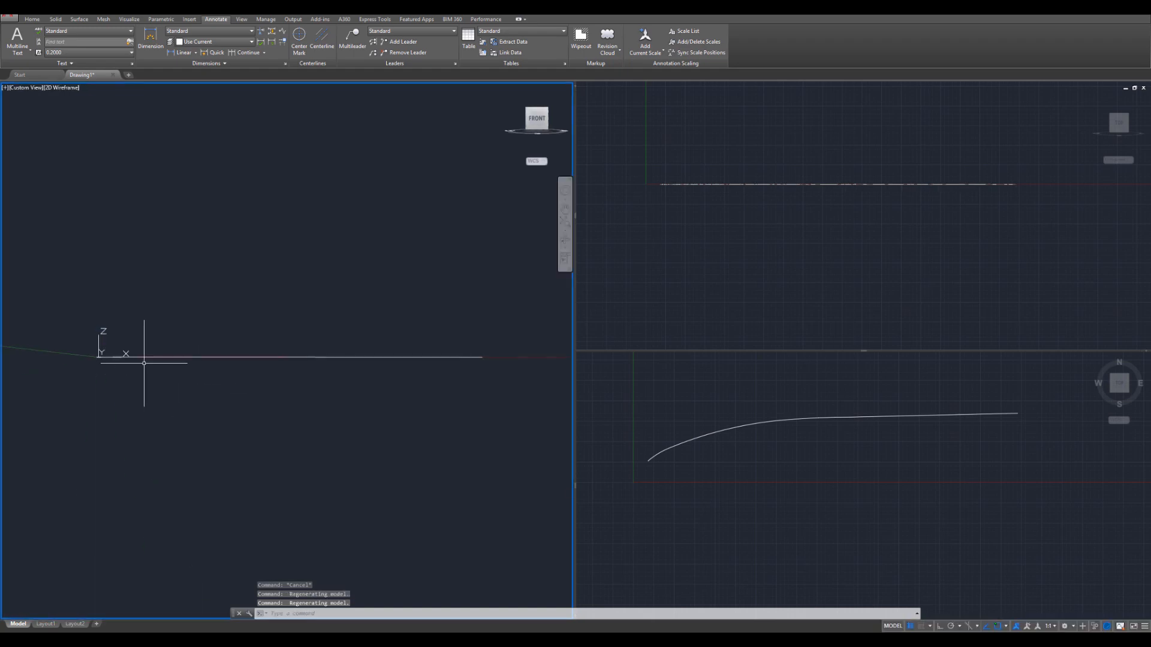
pyautogui.keyDown('shift'); pyautogui.moveTo(360, 312); pyautogui.dragTo(332, 384, button='middle'); pyautogui.keyUp('shift')
pyautogui.click(538, 119)
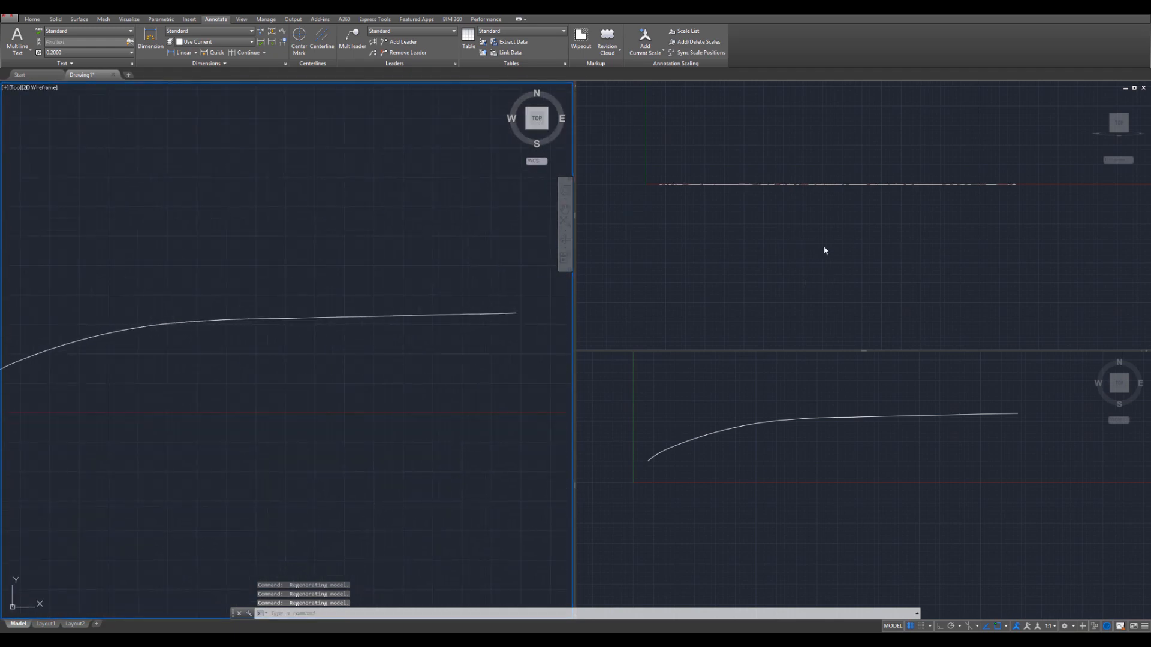
# - Activate the front-view viewport and examine the bow and keel shape in the yacht reference image
pyautogui.click(824, 250)
pyautogui.press('Escape')
pyautogui.press('Escape')
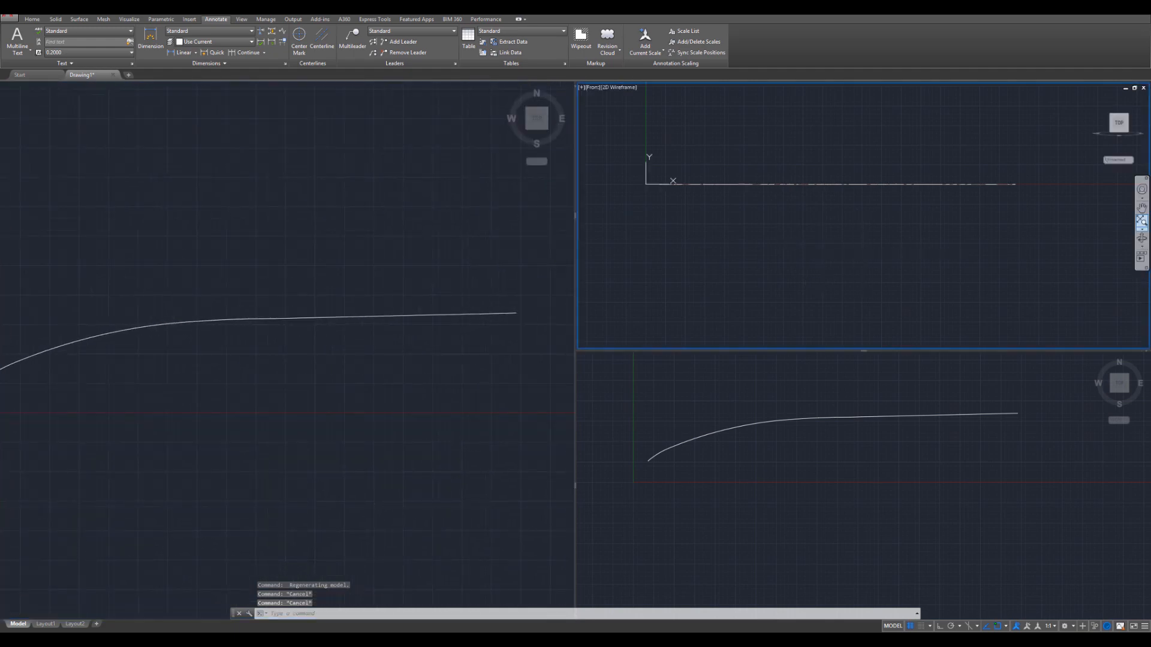
pyautogui.moveTo(1150, 120); pyautogui.dragTo(524, 63)
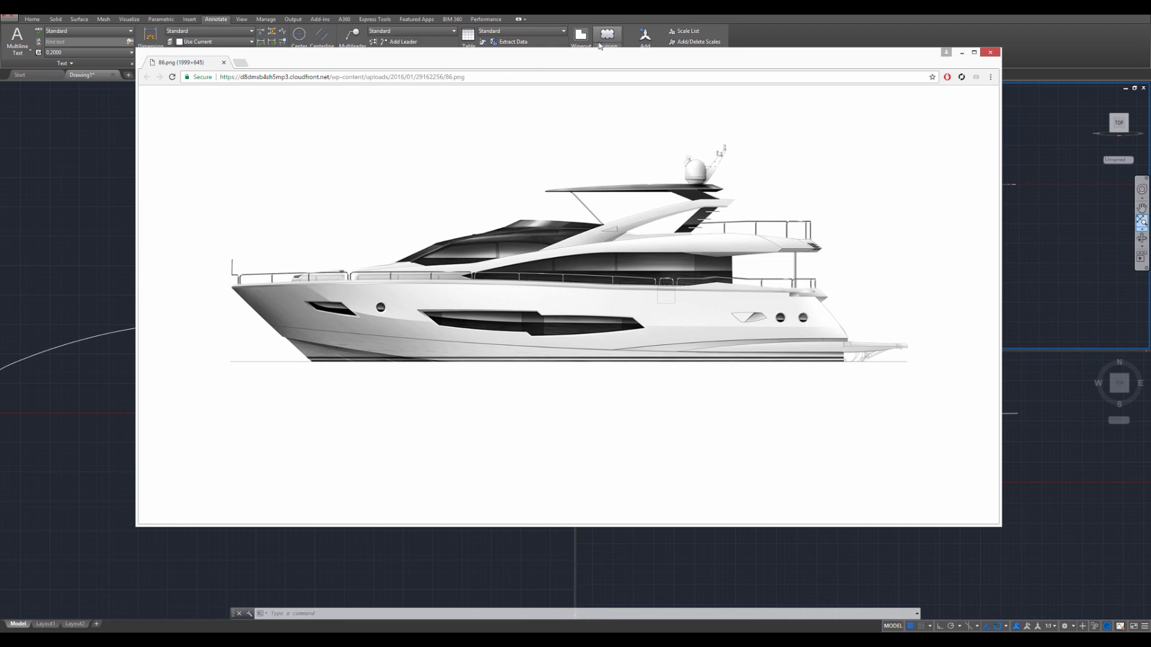
pyautogui.hotkey('alt', 'Tab')
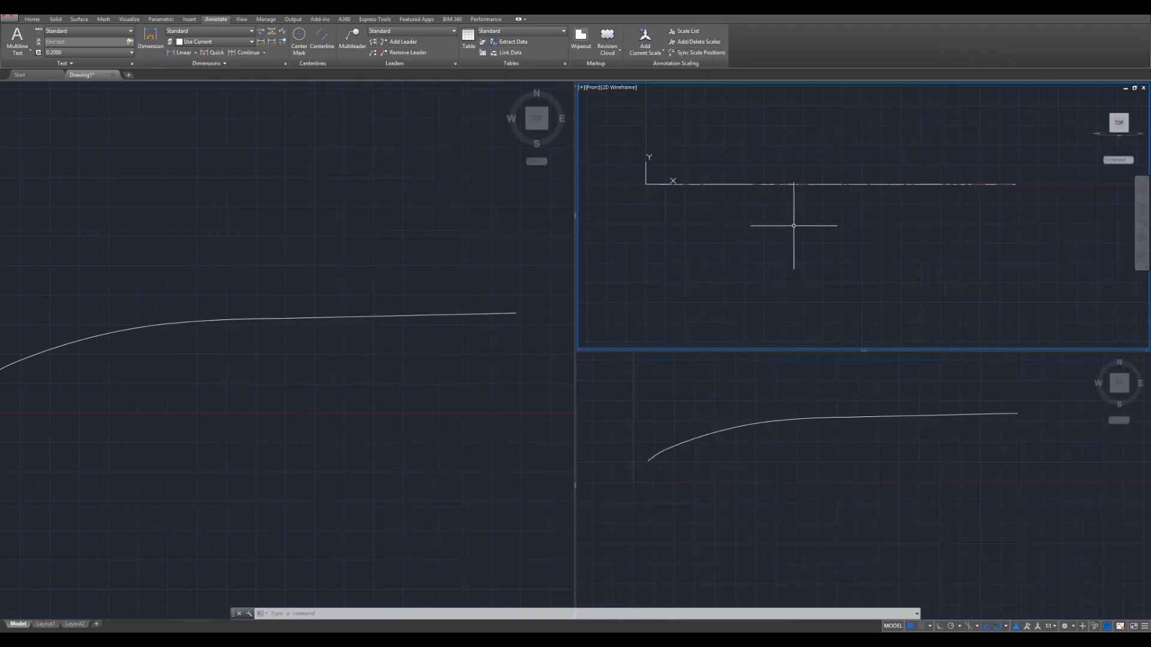
# - Start a polyline in the front view at the bow endpoint of the hull curve
pyautogui.press('Escape')
pyautogui.press('Escape')
pyautogui.scroll(2, 811, 243)
pyautogui.moveTo(638, 200); pyautogui.dragTo(768, 215, button='middle')
pyautogui.scroll(1, 817, 216)
pyautogui.scroll(1, 739, 159)
pyautogui.press('Escape')
pyautogui.scroll(-3, 791, 219)
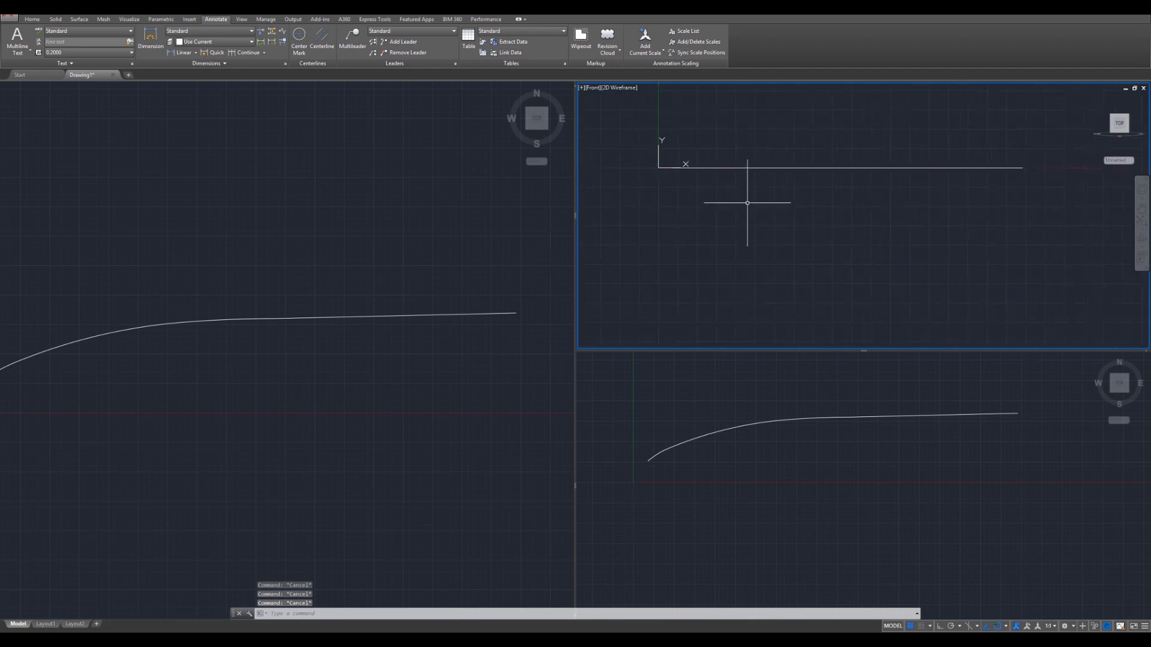
pyautogui.scroll(4, 694, 201)
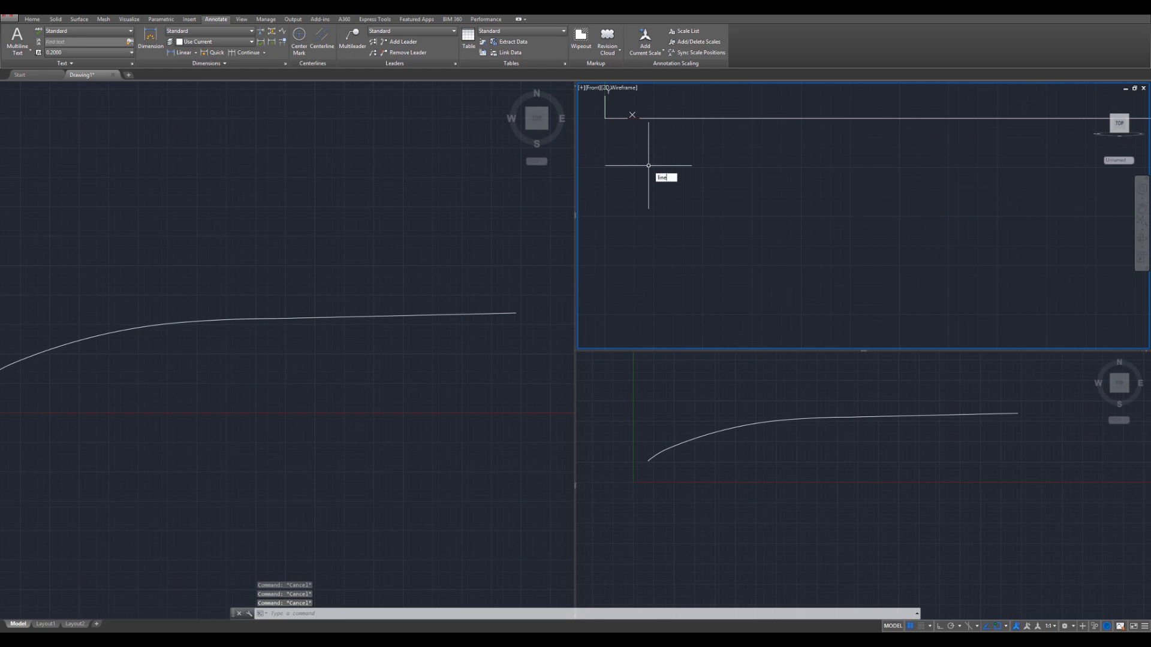
pyautogui.press('BackSpace')
pyautogui.press('Return')
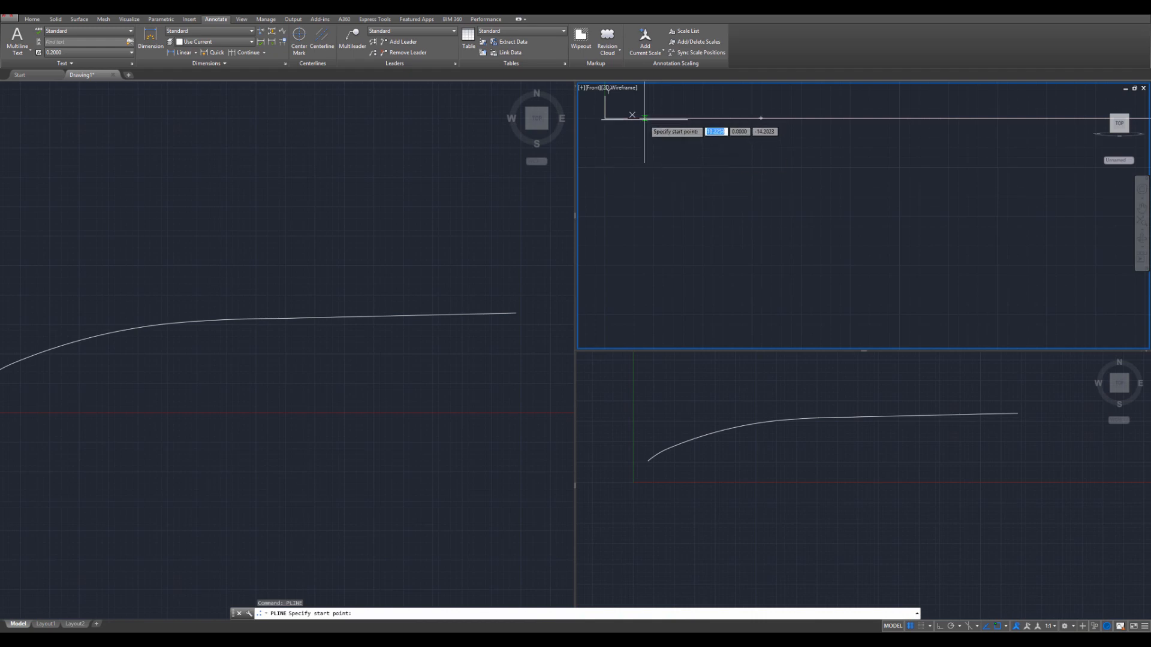
pyautogui.click(639, 118)
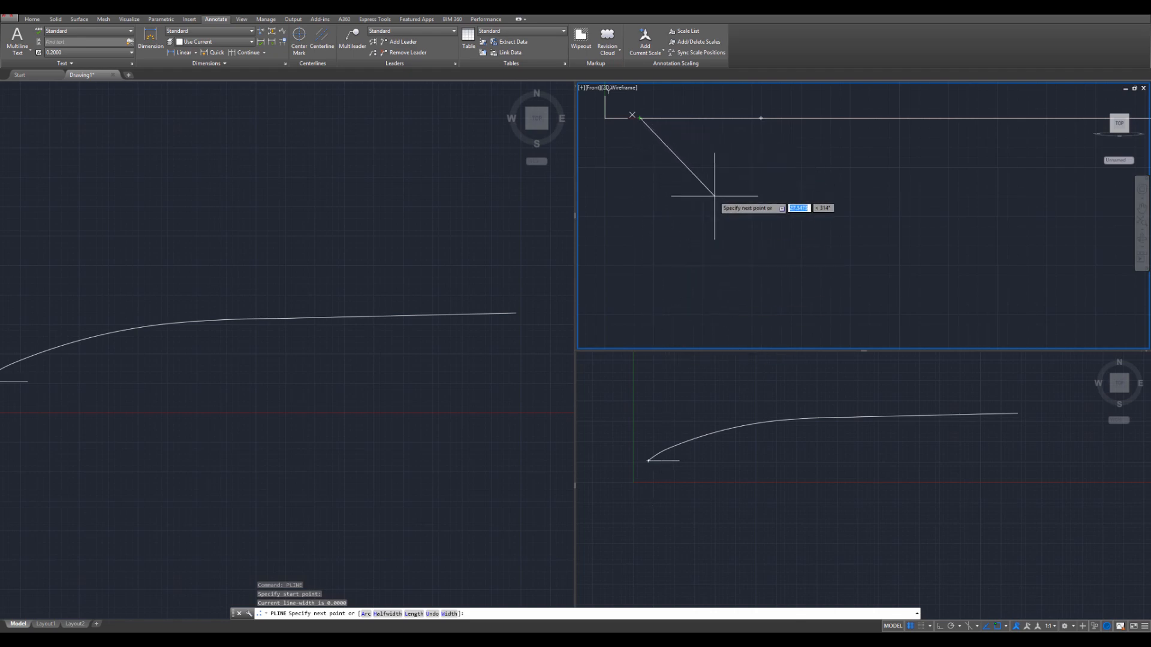
# - Draw the bow profile with a steep descending segment, a short horizontal step toward the stern, and a second steep descending segment
pyautogui.scroll(-2, 680, 186)
pyautogui.moveTo(681, 185); pyautogui.dragTo(661, 191, button='middle')
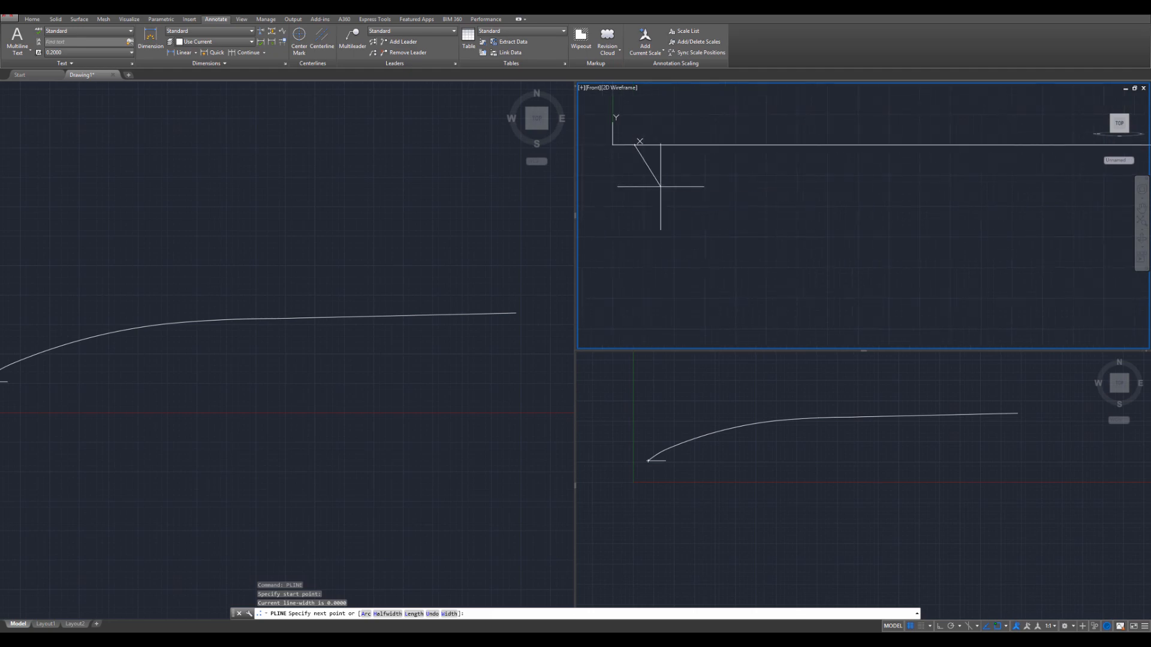
pyautogui.scroll(-2, 642, 163)
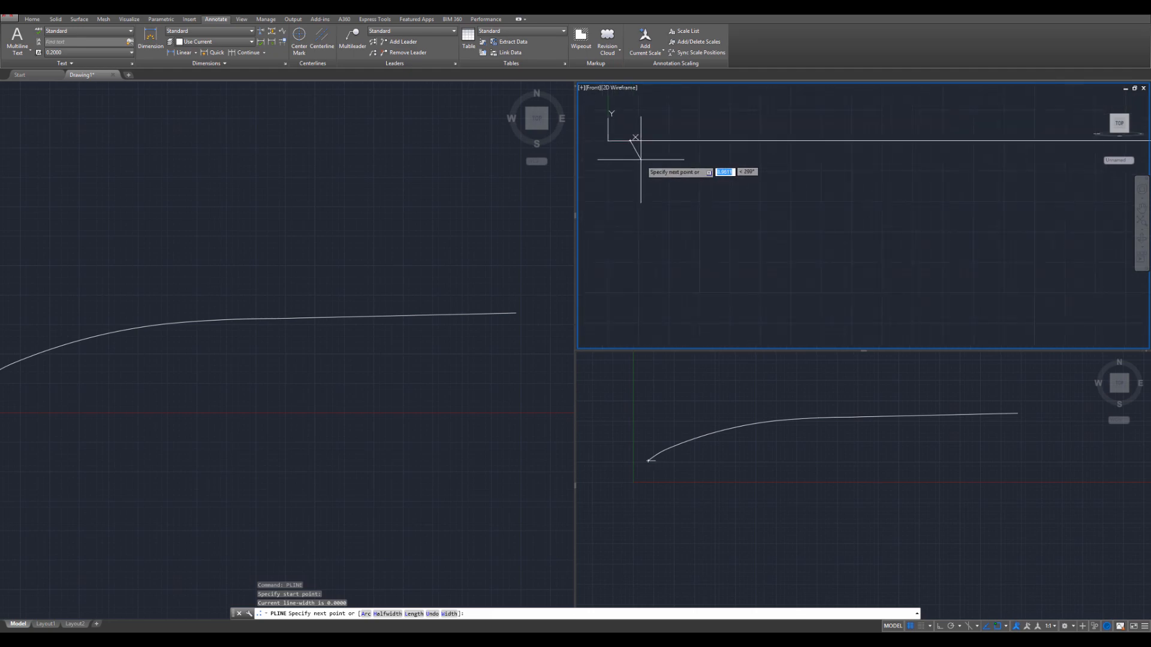
pyautogui.scroll(2, 648, 169)
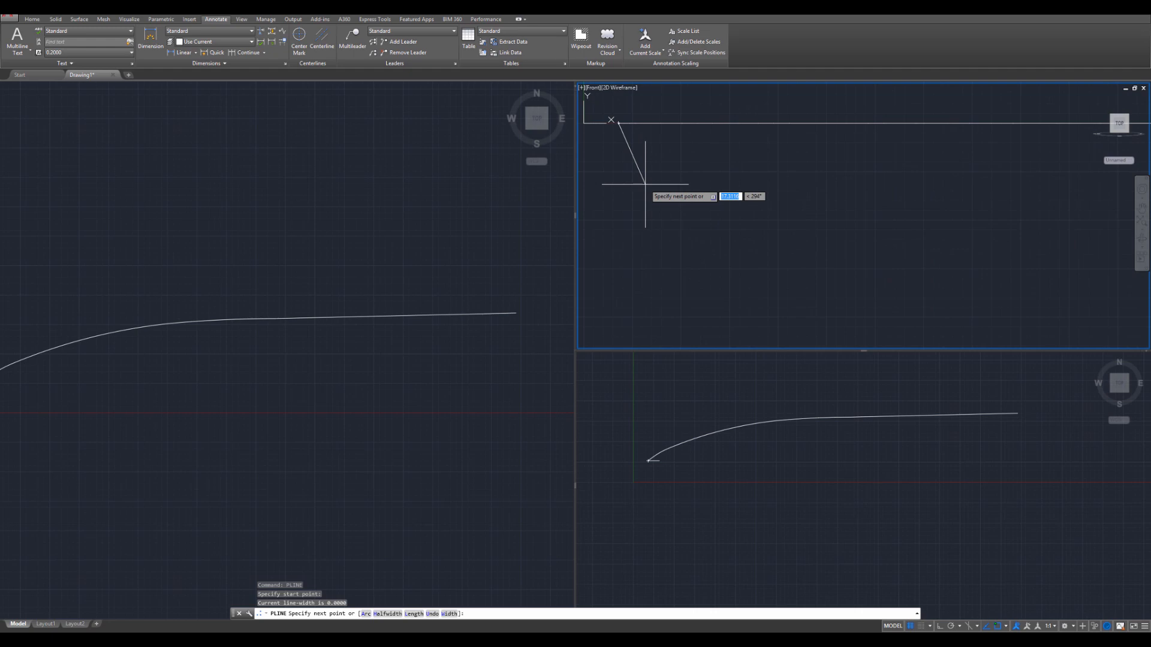
pyautogui.click(645, 184)
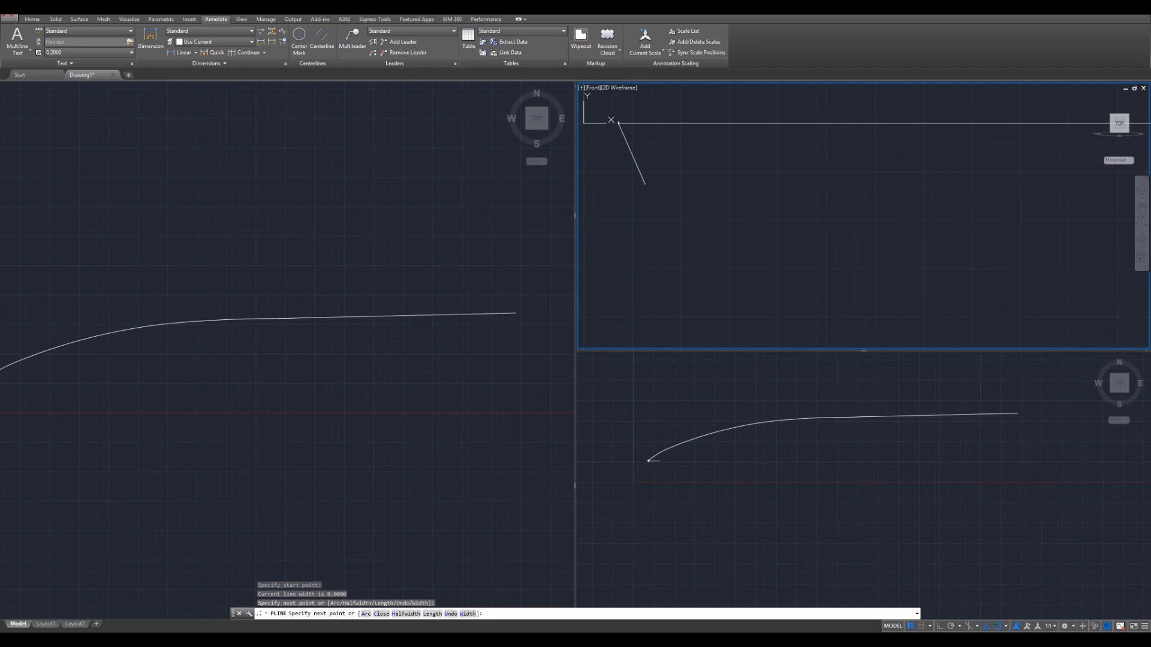
pyautogui.click(660, 184)
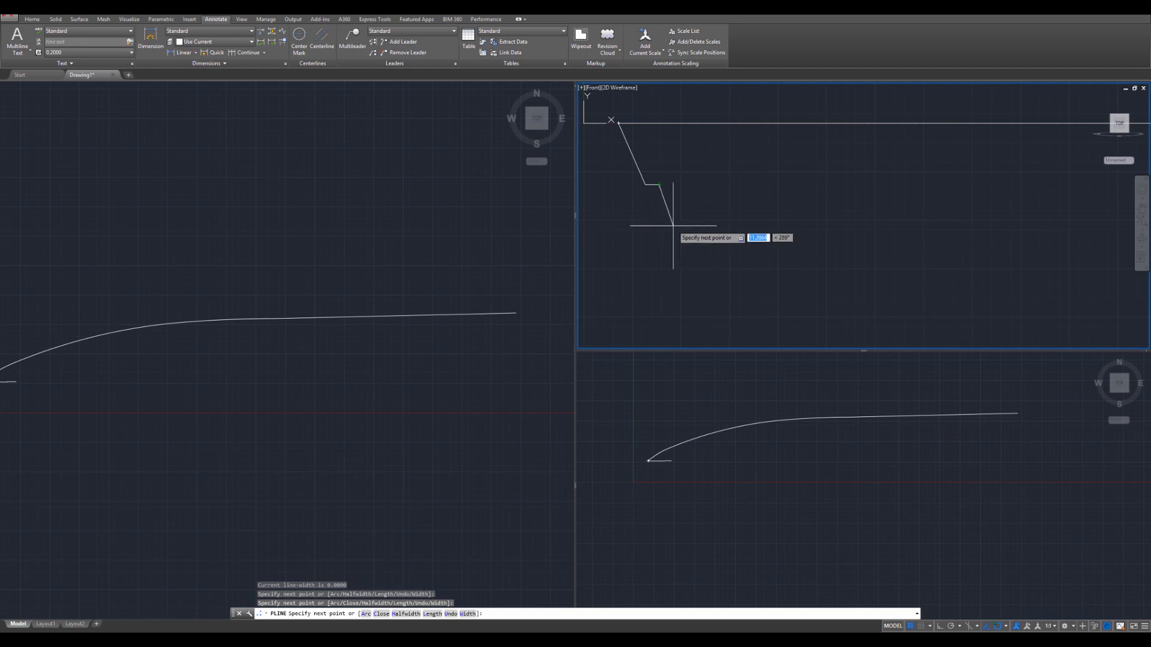
pyautogui.click(673, 225)
# - Turn on Ortho, add a long horizontal keel segment ending directly below the hull curve's stern end, and end the polyline
pyautogui.scroll(-2, 784, 236)
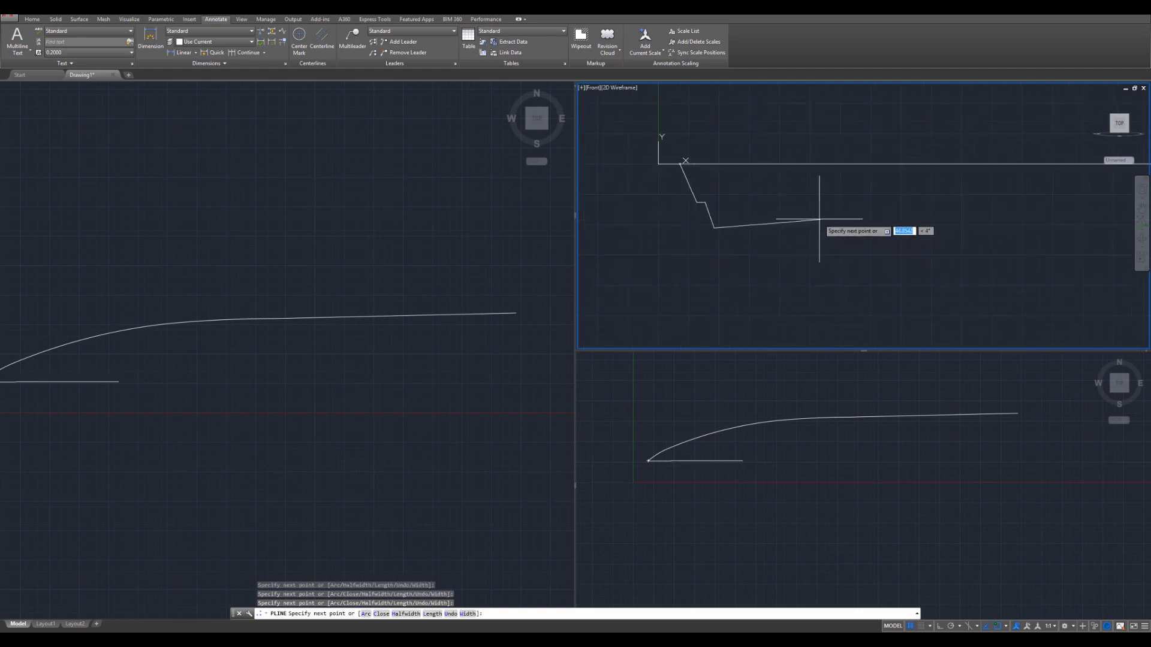
pyautogui.moveTo(882, 238); pyautogui.dragTo(736, 241, button='middle')
pyautogui.scroll(-2, 1002, 239)
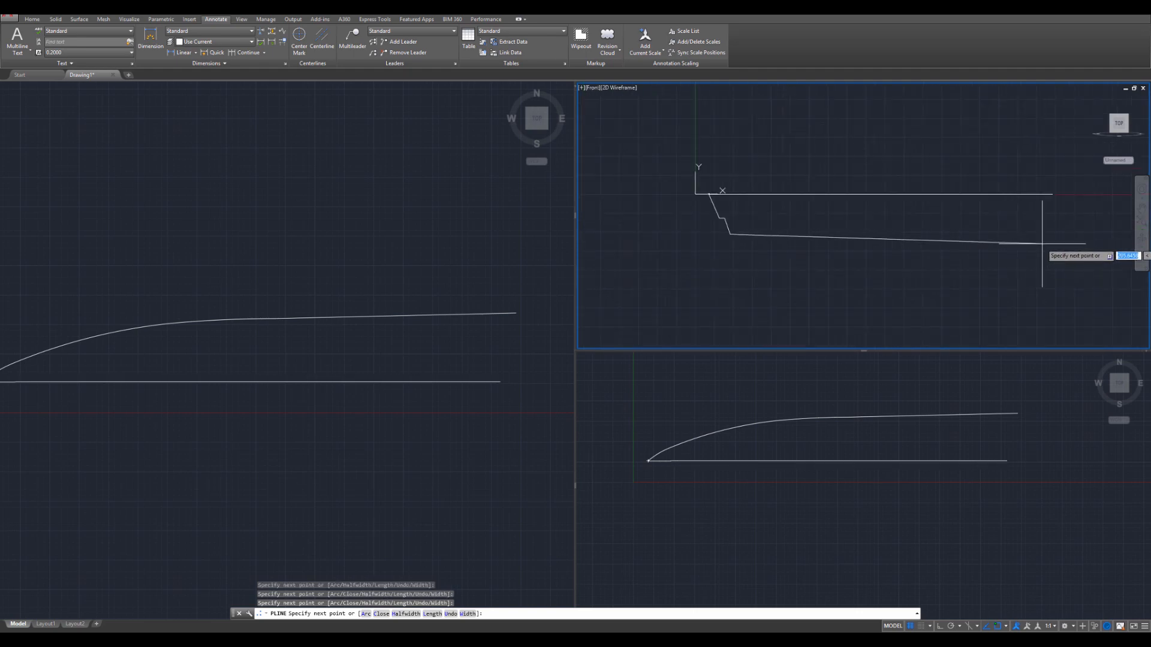
pyautogui.moveTo(1021, 234); pyautogui.dragTo(882, 227, button='middle')
pyautogui.scroll(2, 893, 229)
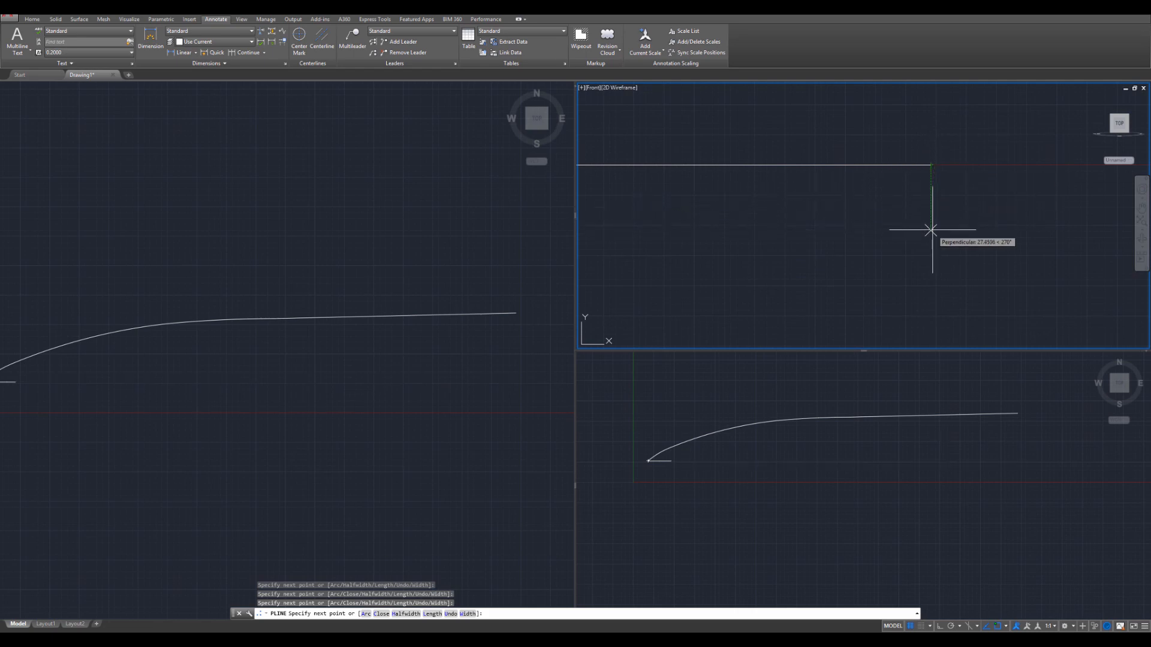
pyautogui.click(941, 627)
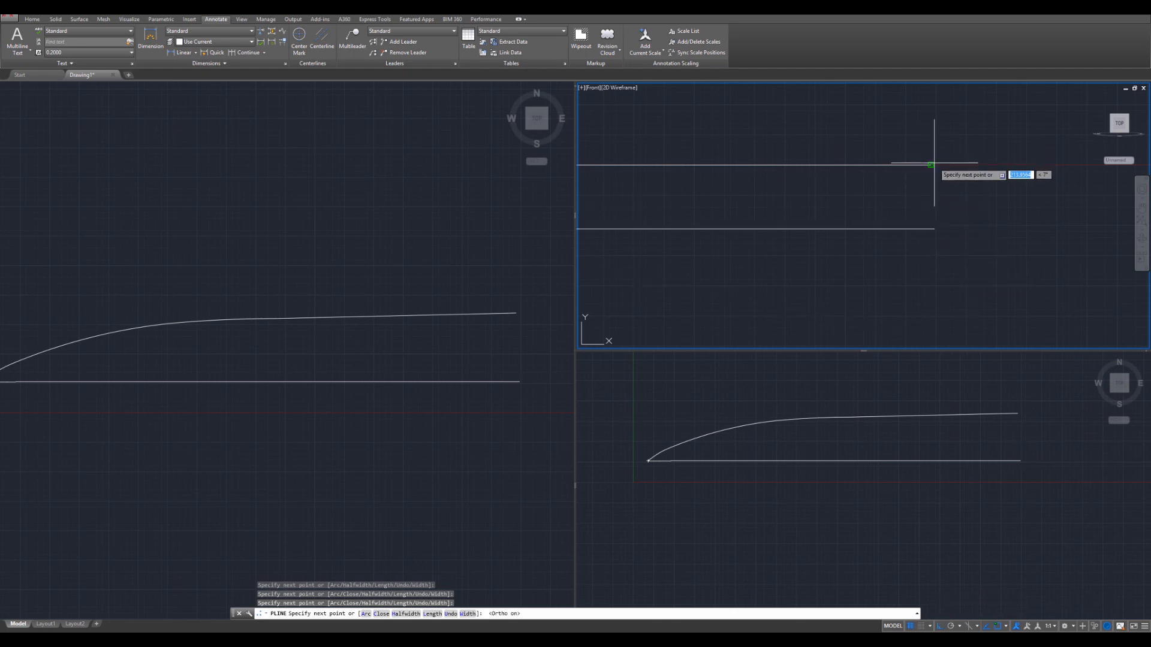
pyautogui.click(930, 229)
pyautogui.moveTo(874, 283); pyautogui.dragTo(985, 258, button='middle')
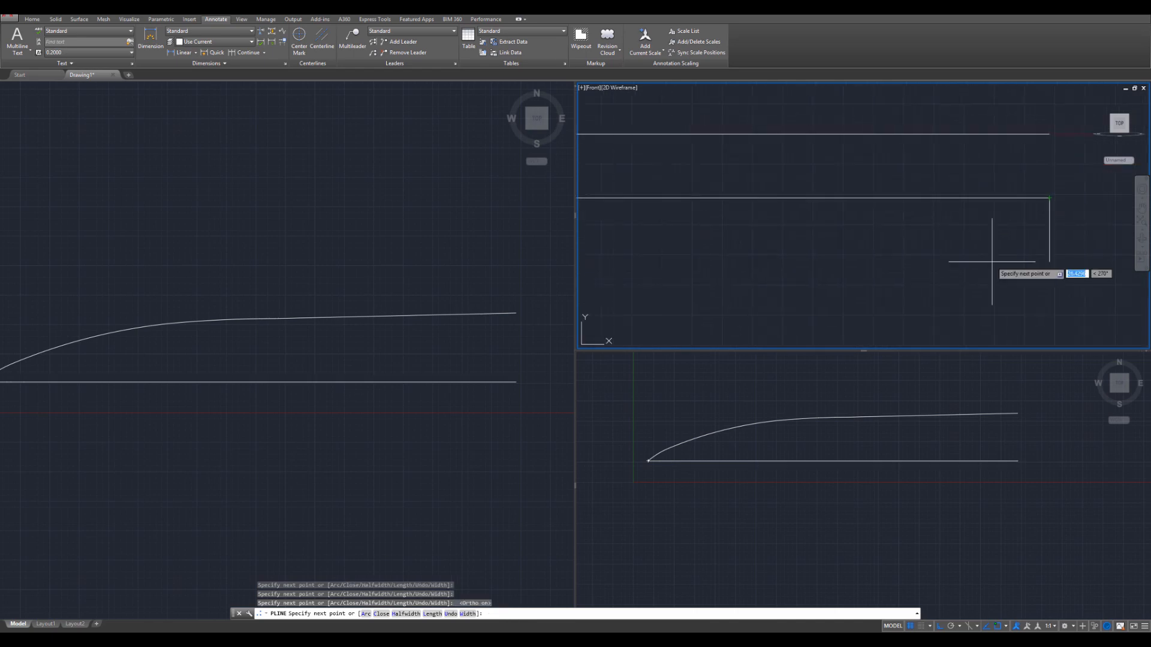
pyautogui.press('Escape')
pyautogui.scroll(-2, 855, 265)
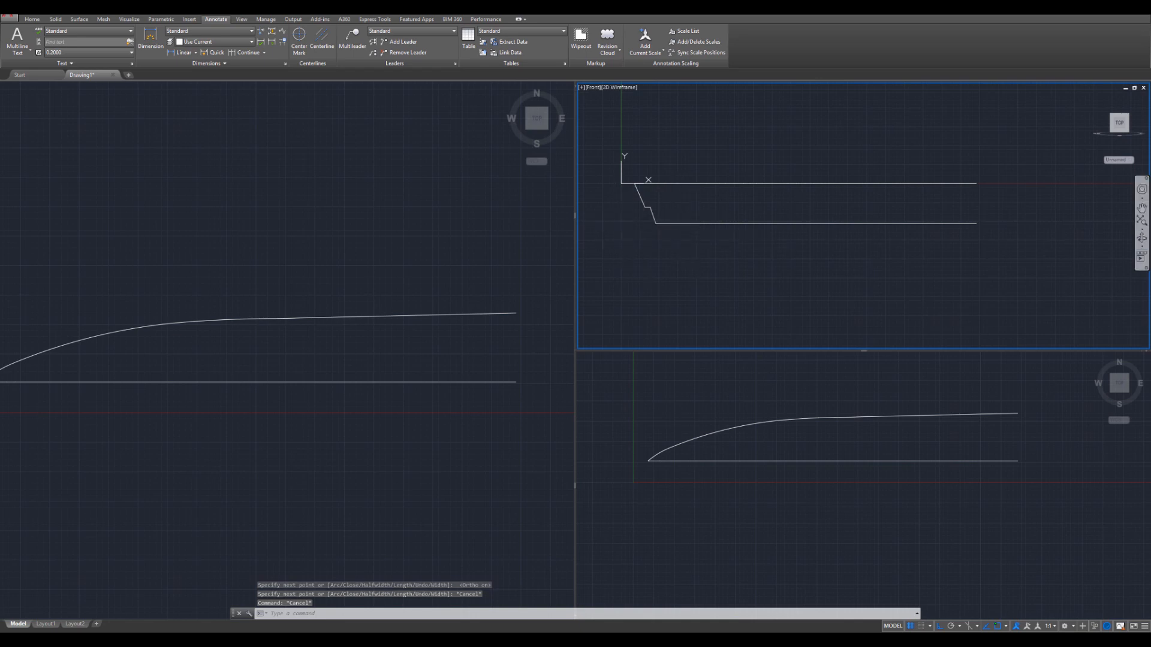
# - Stretch the short horizontal step of the bow profile straight down, keeping its length
pyautogui.moveTo(1150, 141); pyautogui.dragTo(1150, 360)
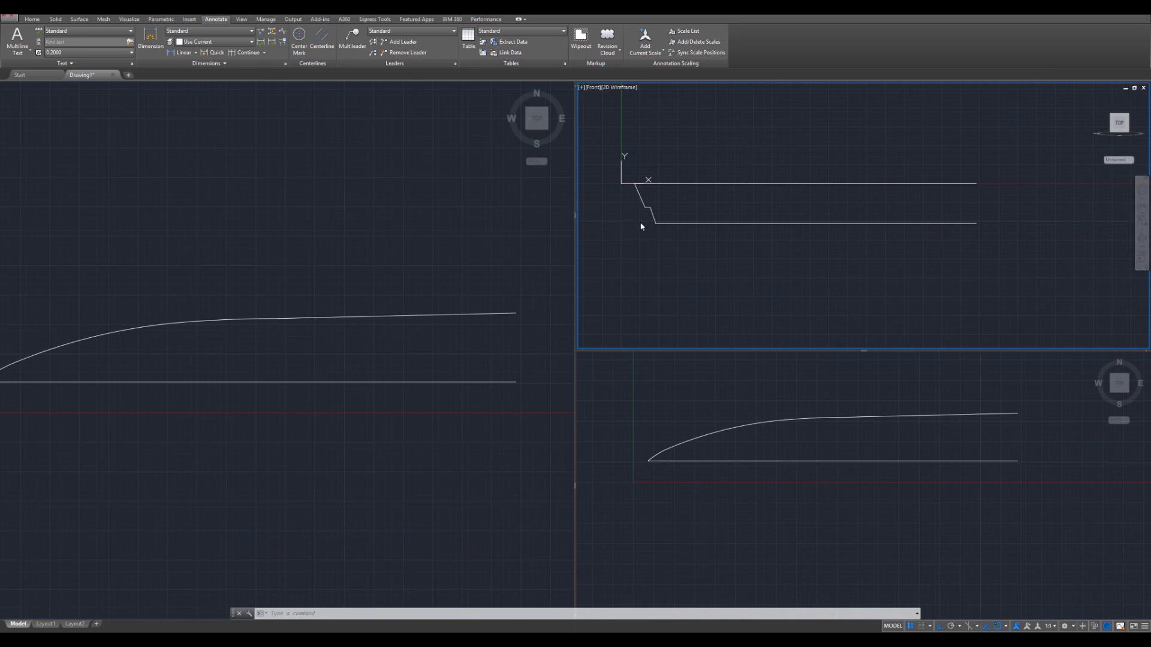
pyautogui.press('Escape')
pyautogui.press('Escape')
pyautogui.press('Escape')
pyautogui.scroll(5, 636, 231)
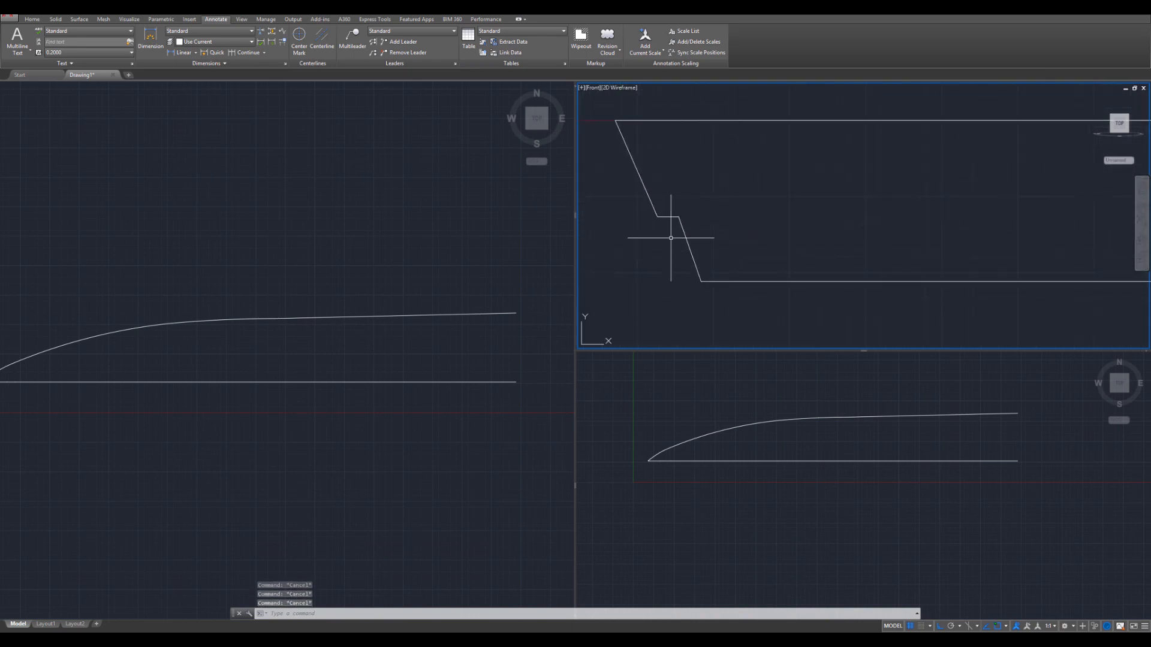
pyautogui.click(669, 215)
pyautogui.scroll(4, 664, 242)
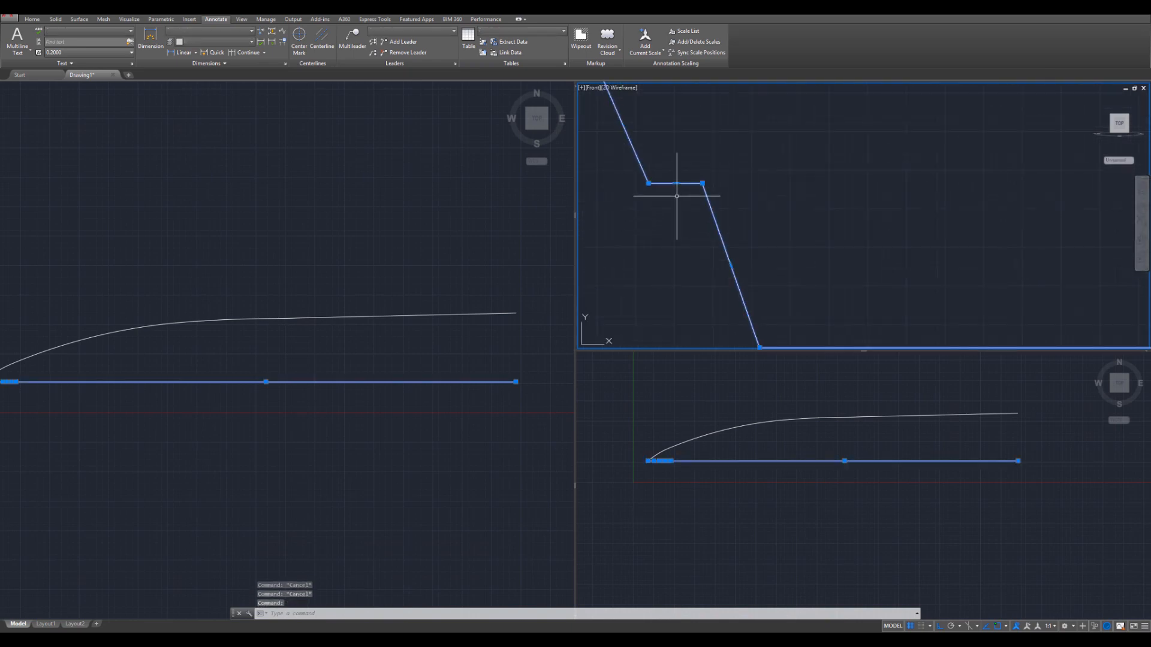
pyautogui.click(676, 183)
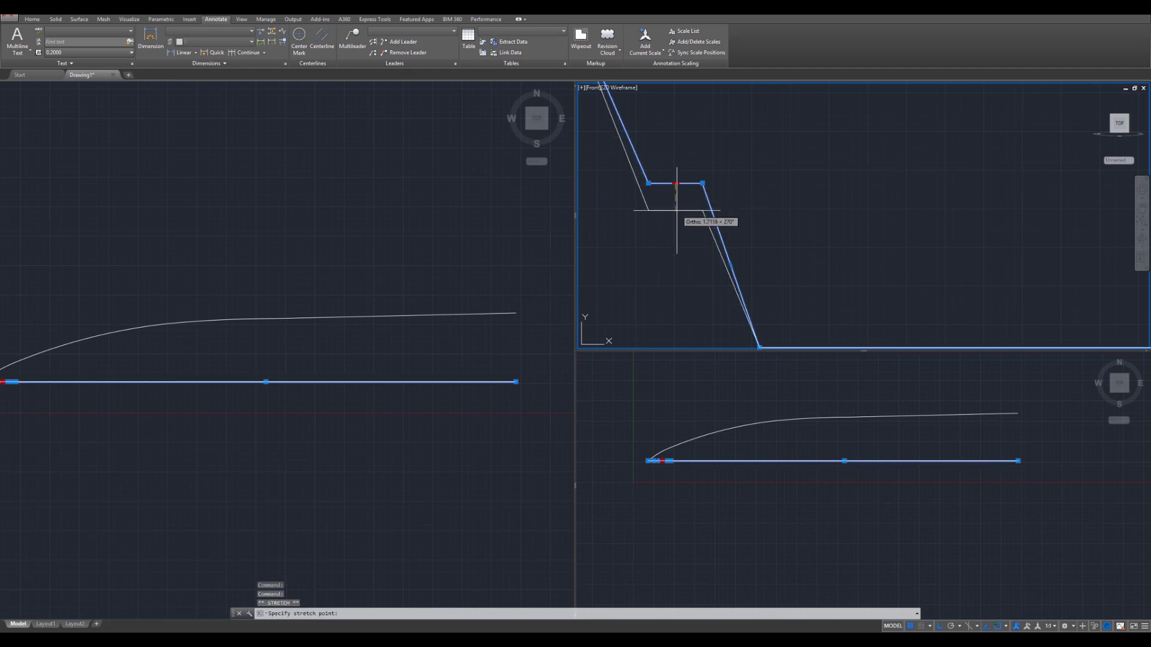
pyautogui.click(707, 248)
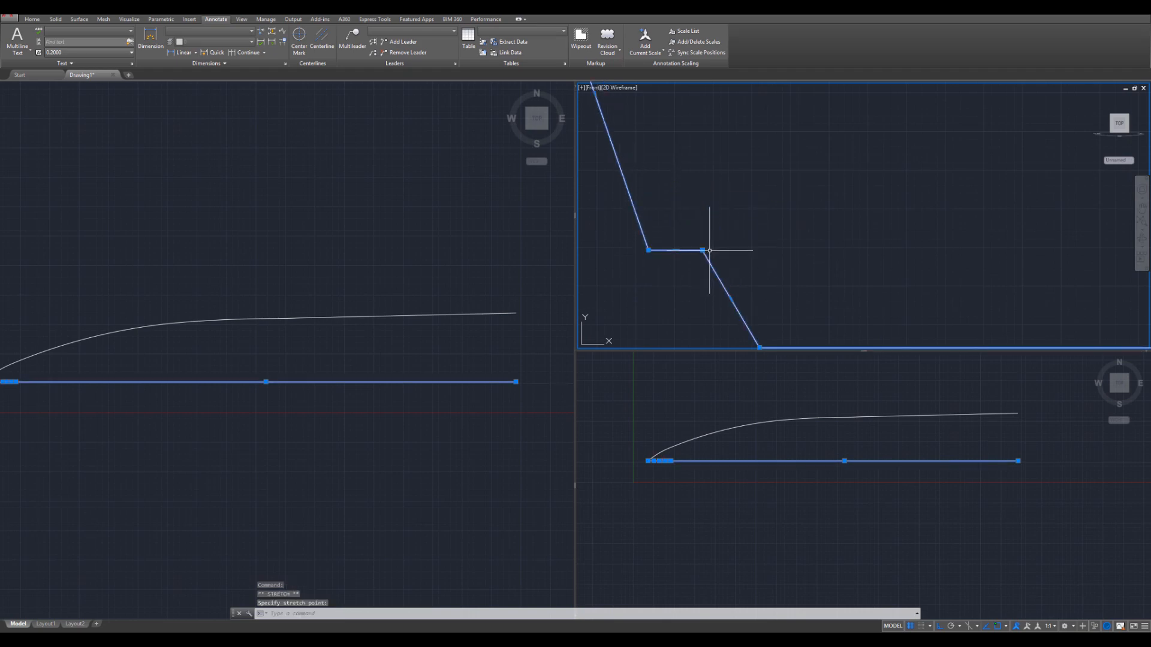
# - Stretch the long keel segment of the bow profile straight up by about 13 units in the front view
pyautogui.scroll(2, 722, 276)
pyautogui.scroll(-6, 721, 277)
pyautogui.moveTo(908, 273); pyautogui.dragTo(678, 186, button='middle')
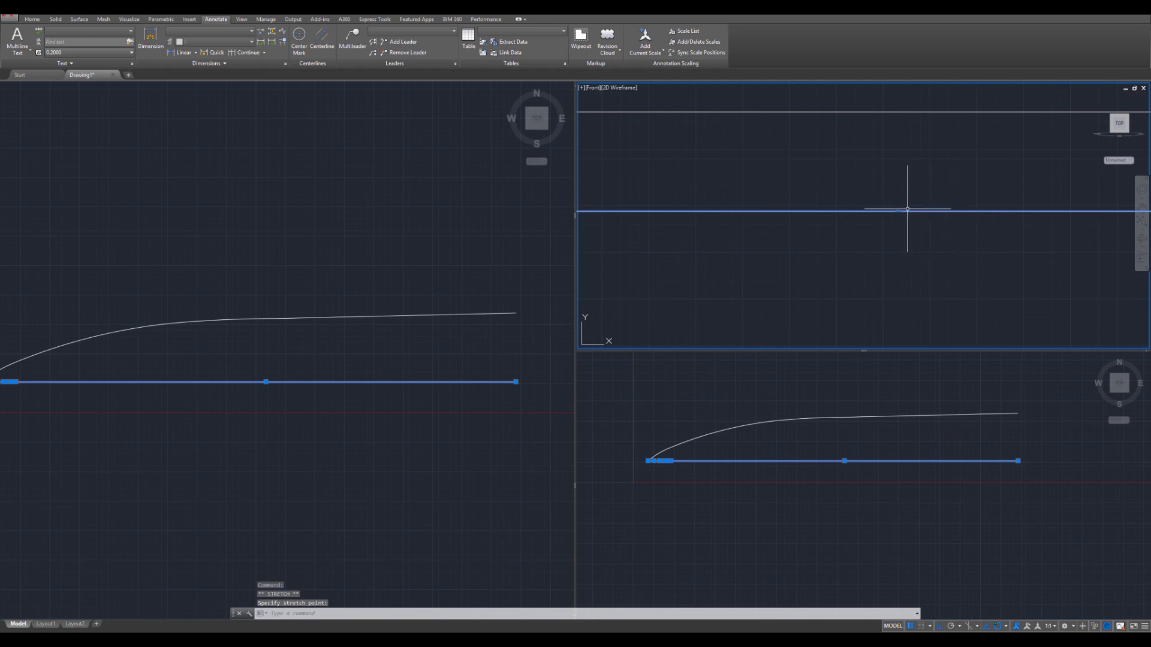
pyautogui.scroll(-5, 898, 211)
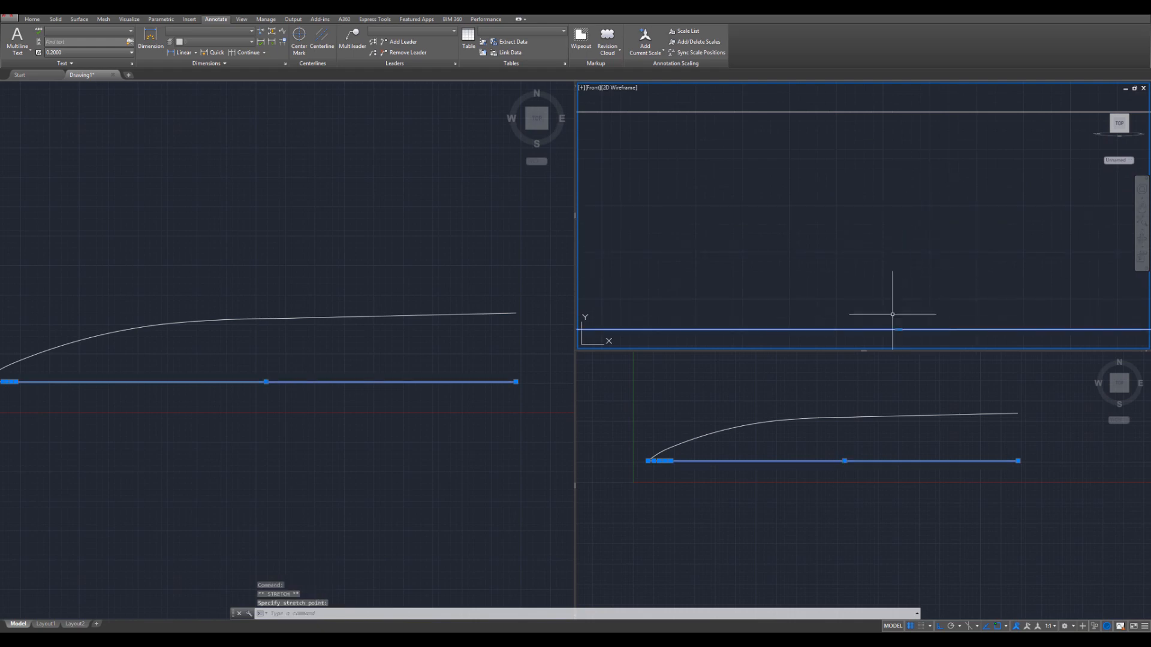
pyautogui.scroll(4, 886, 306)
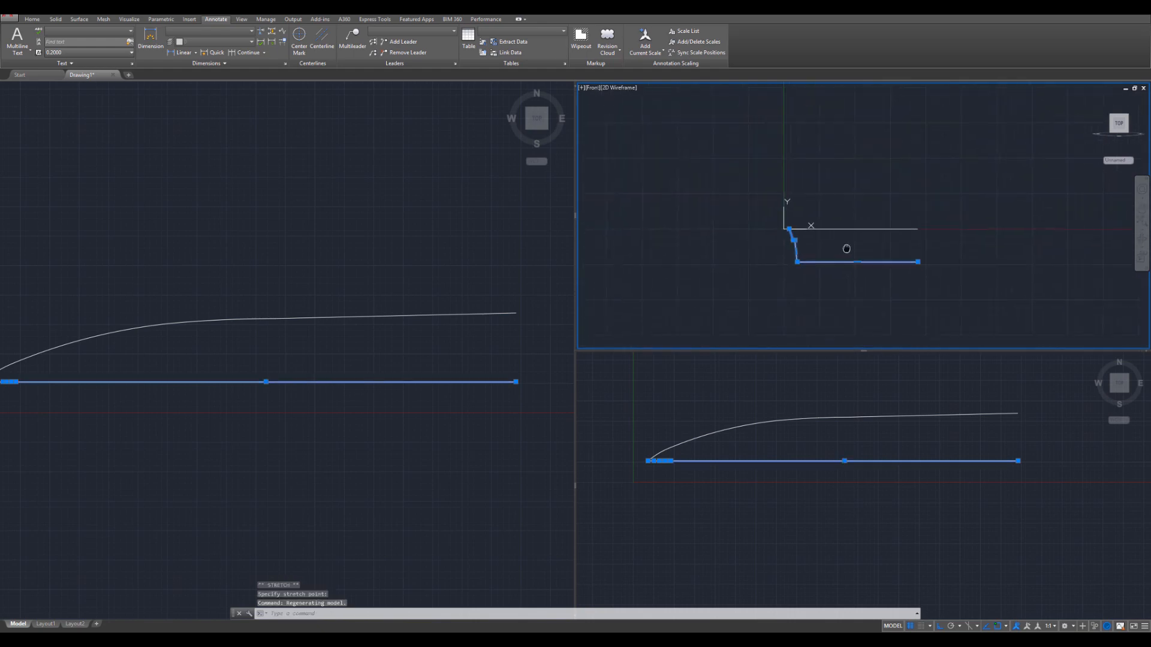
pyautogui.click(879, 268)
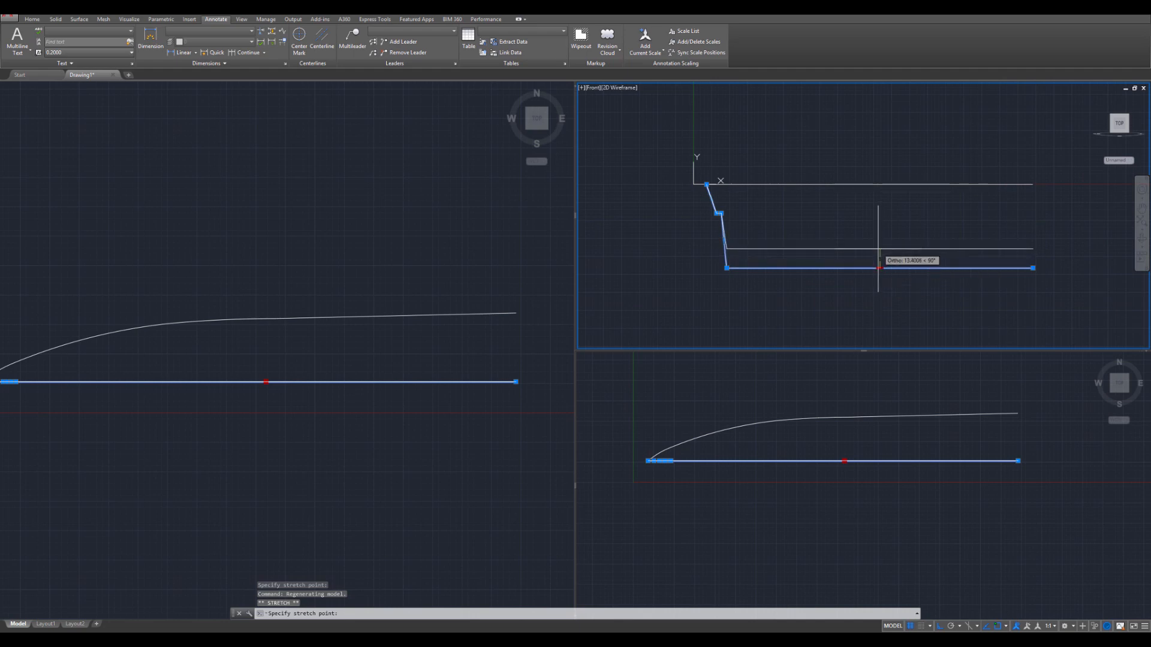
pyautogui.click(875, 247)
# - Stretch the bow profile's short horizontal step straight down, closer to the raised keel line
pyautogui.scroll(3, 727, 232)
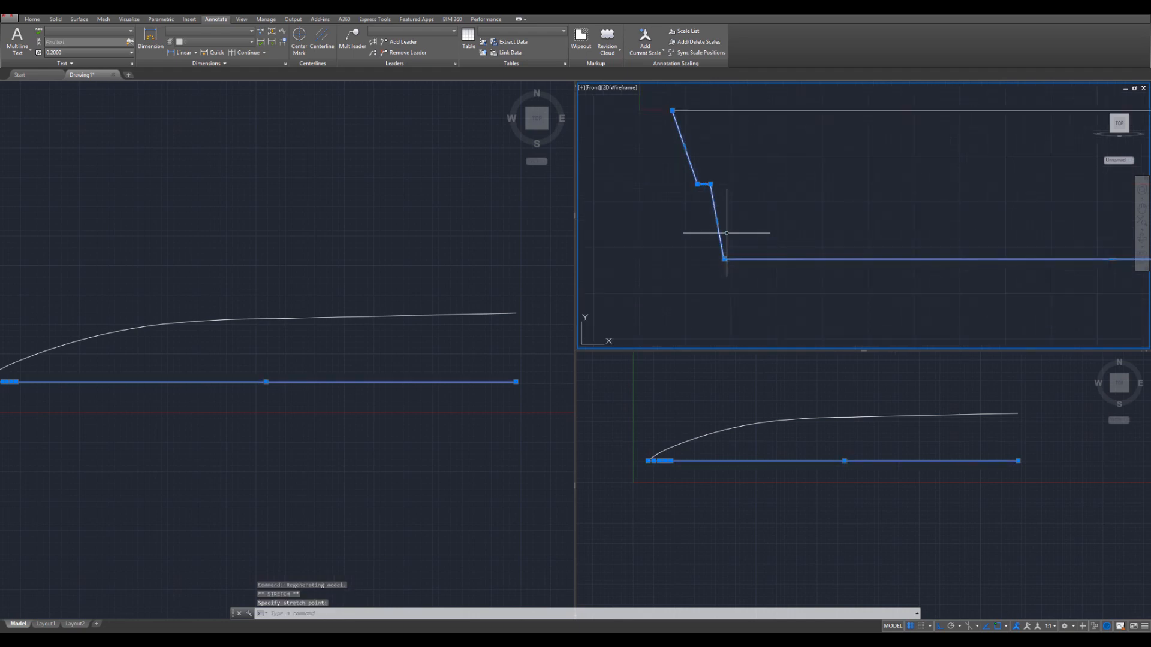
pyautogui.scroll(5, 701, 195)
pyautogui.click(713, 144)
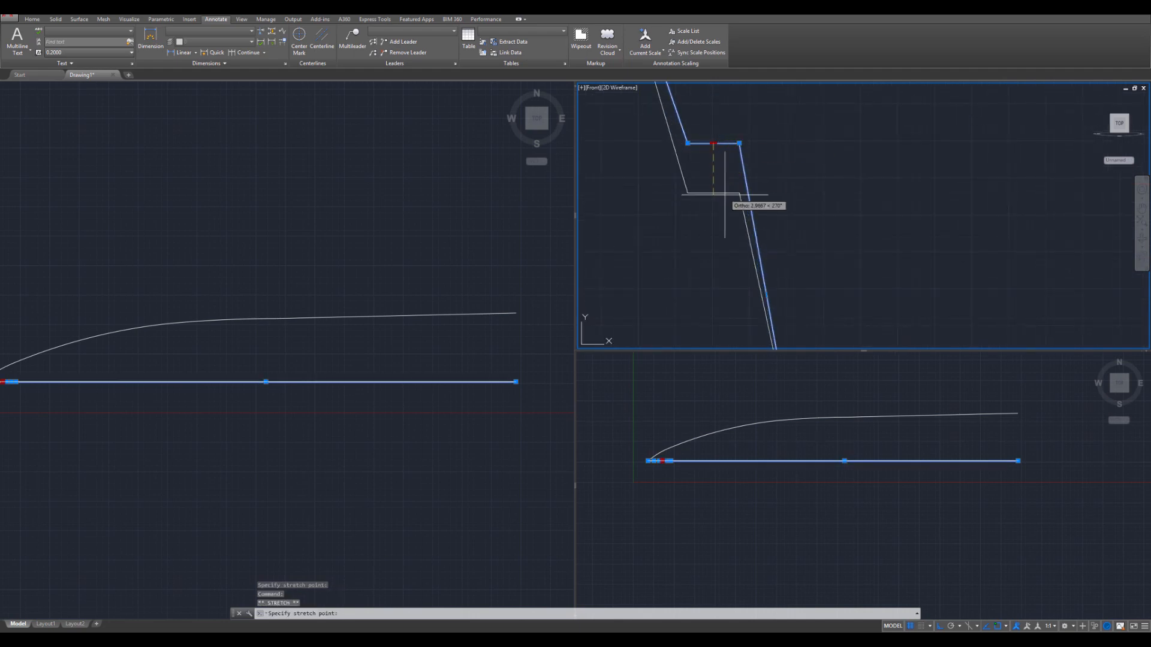
pyautogui.click(732, 274)
pyautogui.scroll(-7, 732, 273)
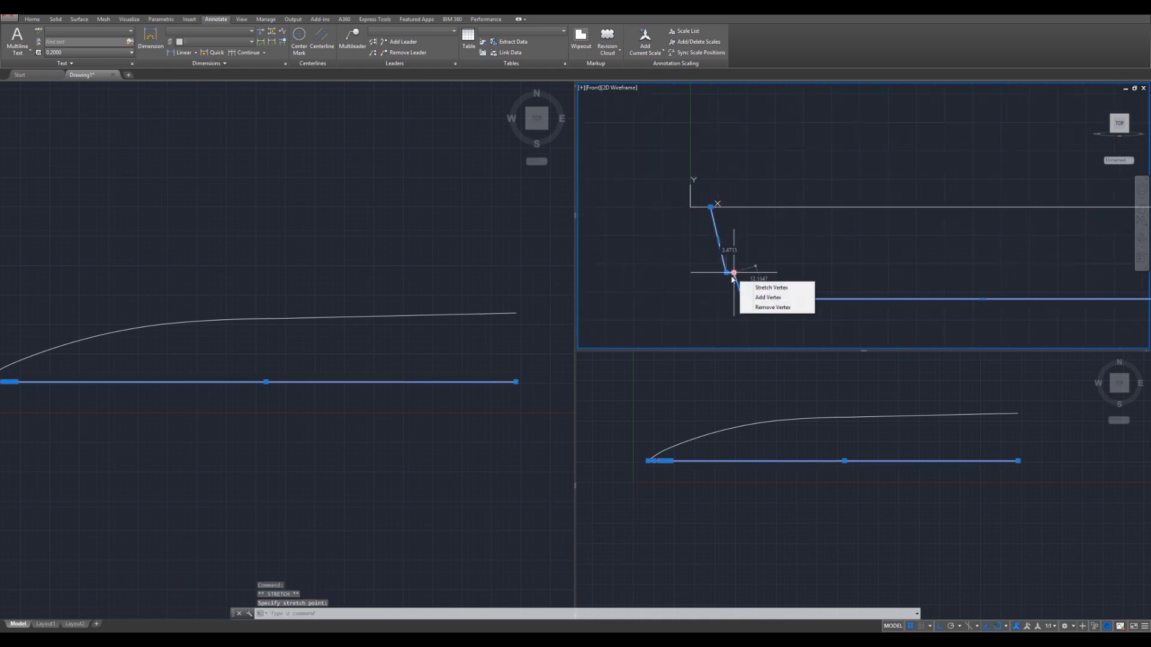
# - Stretch the bow profile's top endpoint horizontally forward, past the hull curve's bow end, and deselect the polyline
pyautogui.scroll(2, 730, 285)
pyautogui.moveTo(710, 290); pyautogui.dragTo(693, 245, button='middle')
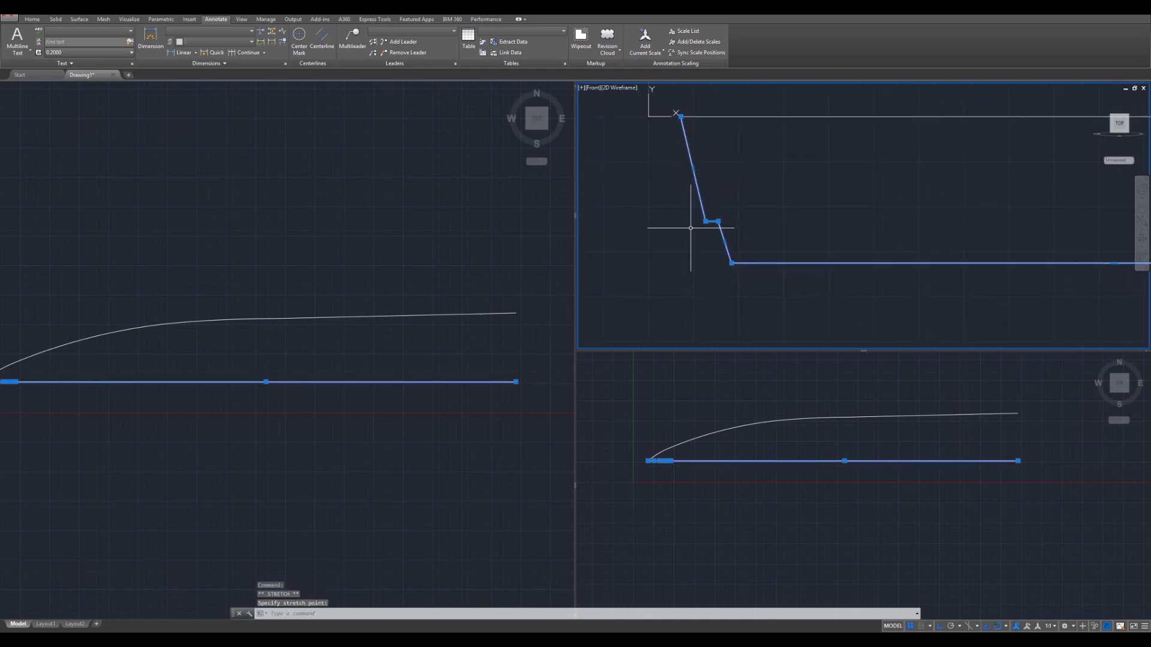
pyautogui.click(680, 115)
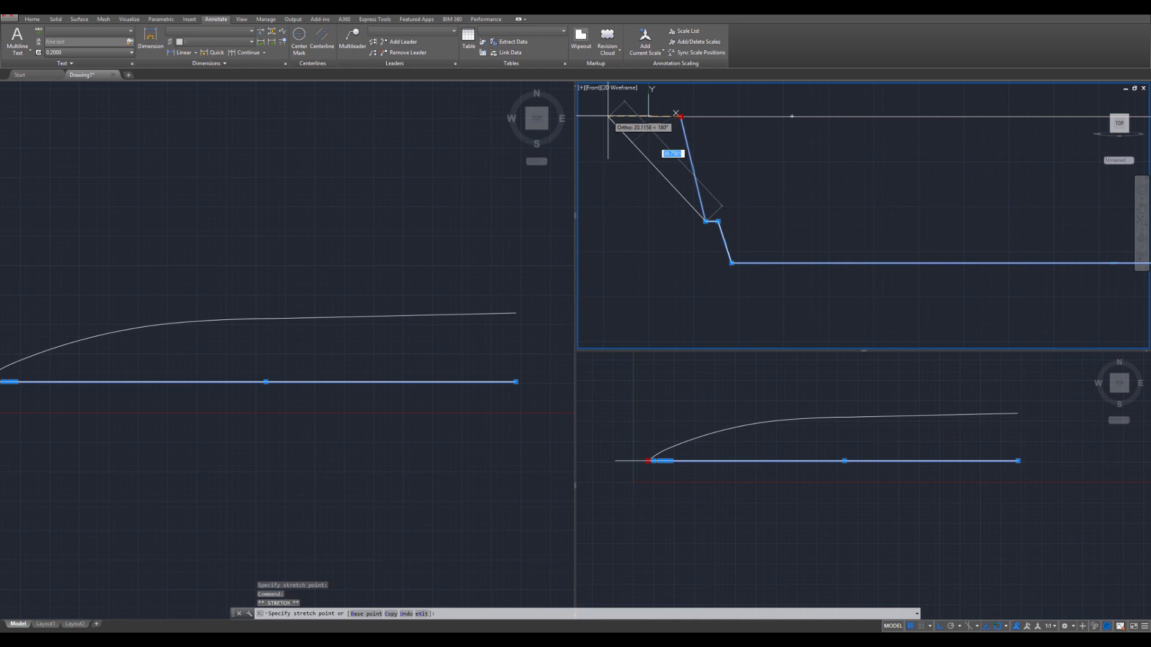
pyautogui.click(635, 116)
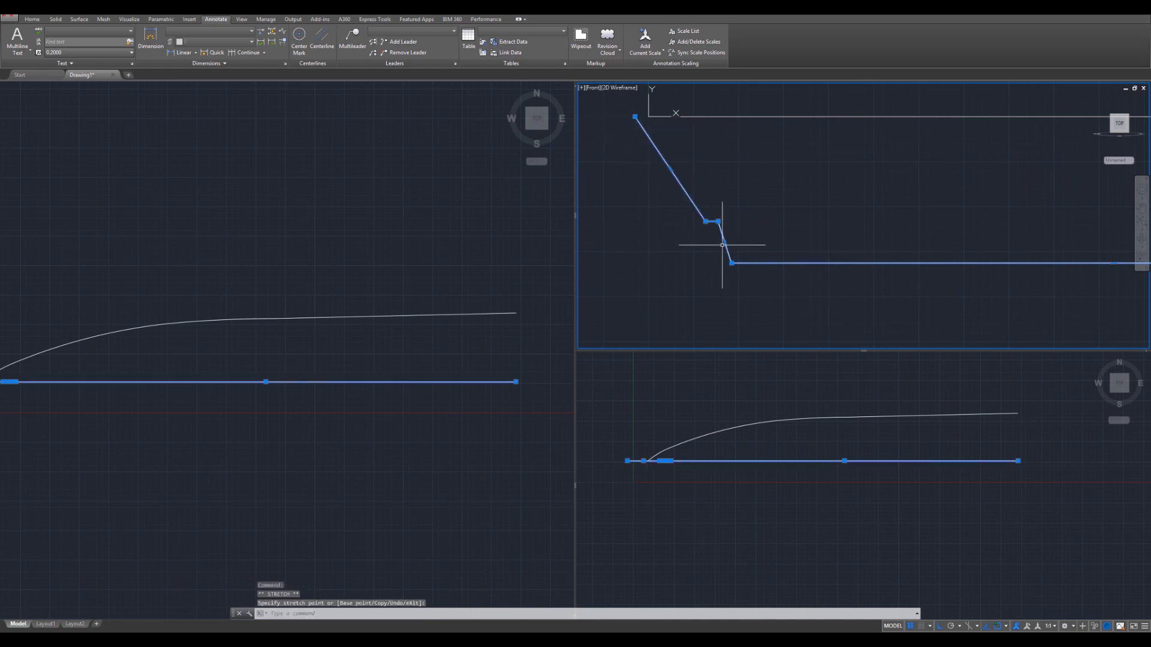
pyautogui.scroll(-6, 724, 247)
pyautogui.moveTo(742, 254); pyautogui.dragTo(709, 230, button='middle')
pyautogui.scroll(2, 718, 228)
pyautogui.press('Escape')
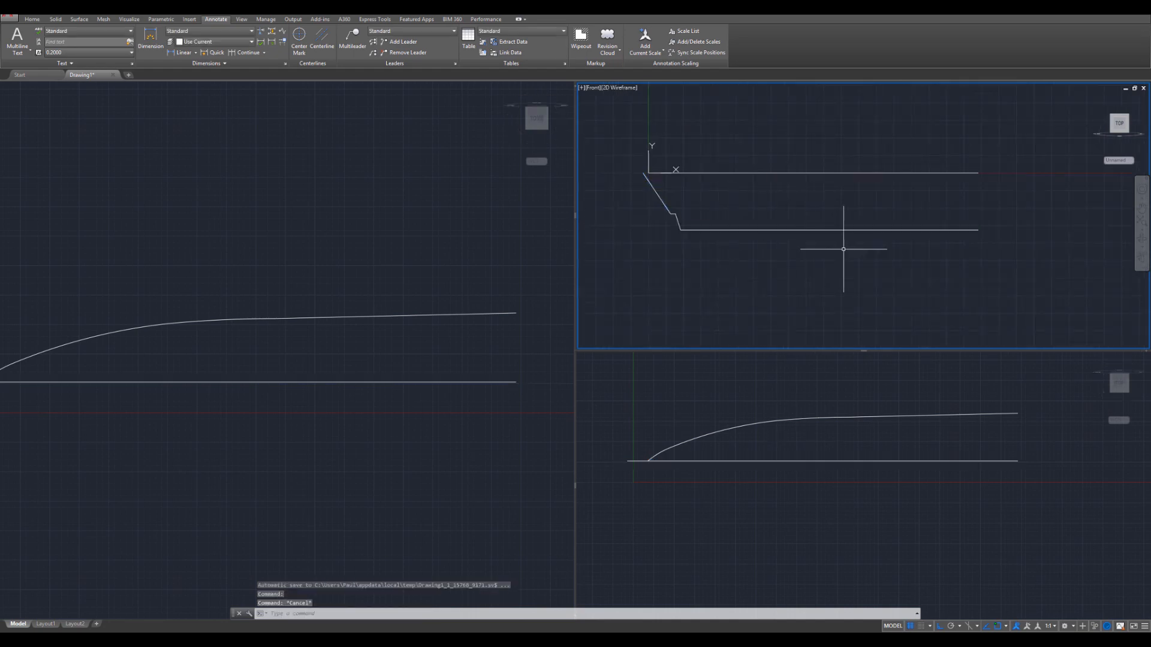
pyautogui.press('Escape')
# - Stretch the hull curve's bow endpoint onto the top endpoint of the bow profile, then deselect the curve
pyautogui.scroll(-2, 655, 180)
pyautogui.scroll(5, 627, 159)
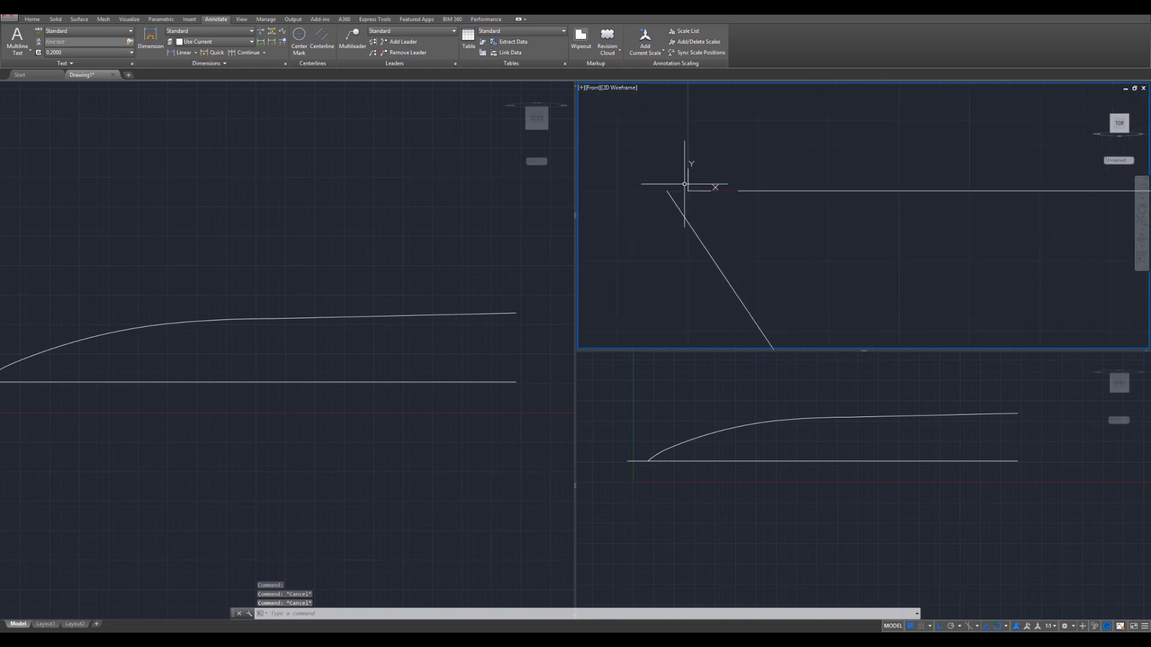
pyautogui.scroll(3, 688, 184)
pyautogui.click(824, 203)
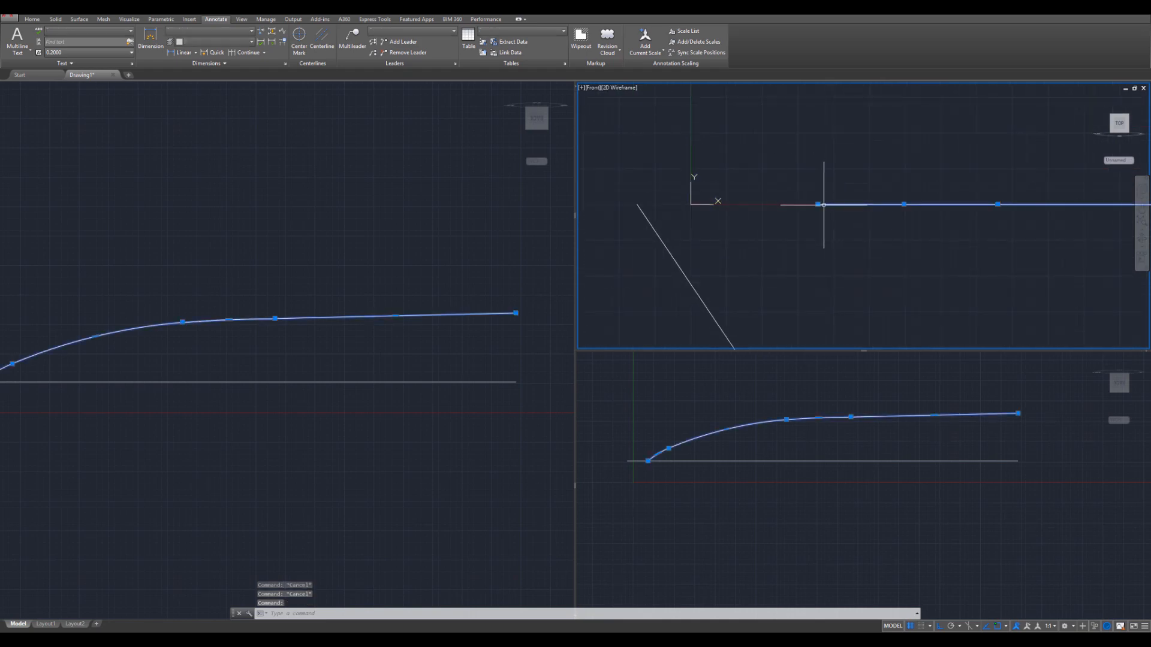
pyautogui.click(819, 204)
pyautogui.click(637, 205)
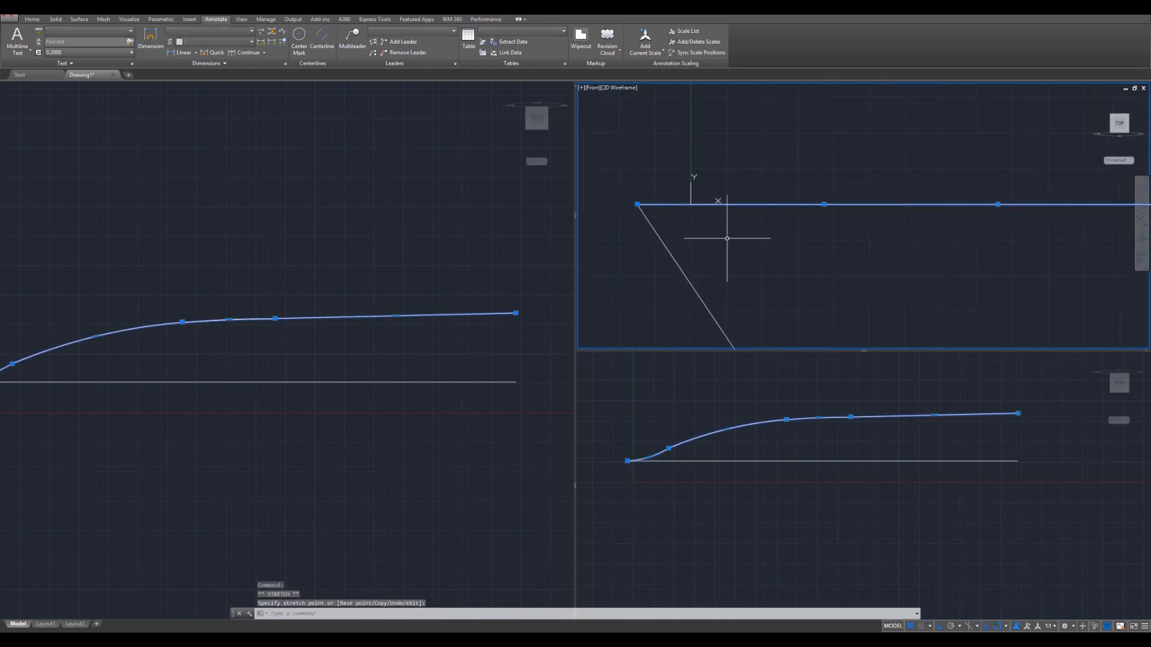
pyautogui.scroll(-8, 751, 251)
pyautogui.moveTo(848, 262); pyautogui.dragTo(763, 226, button='middle')
pyautogui.press('Escape')
pyautogui.press('Escape')
pyautogui.press('Escape')
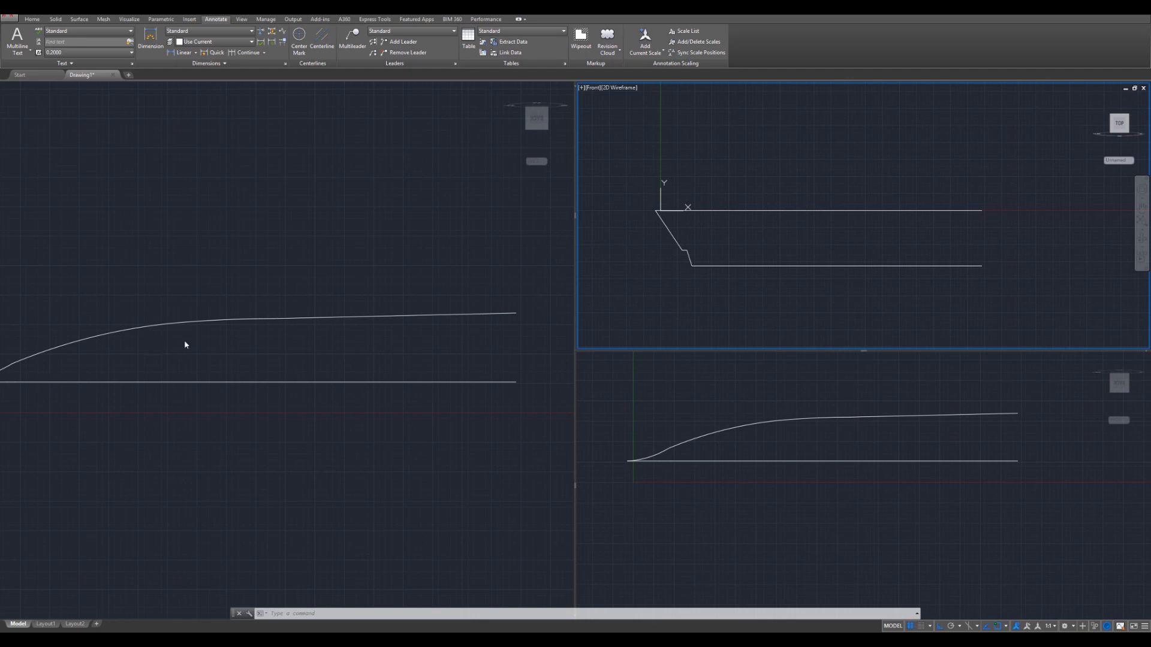
# - Switch the smaller top-view viewport to the Left view and frame the hull lines in it
pyautogui.moveTo(774, 258); pyautogui.dragTo(816, 244, button='middle')
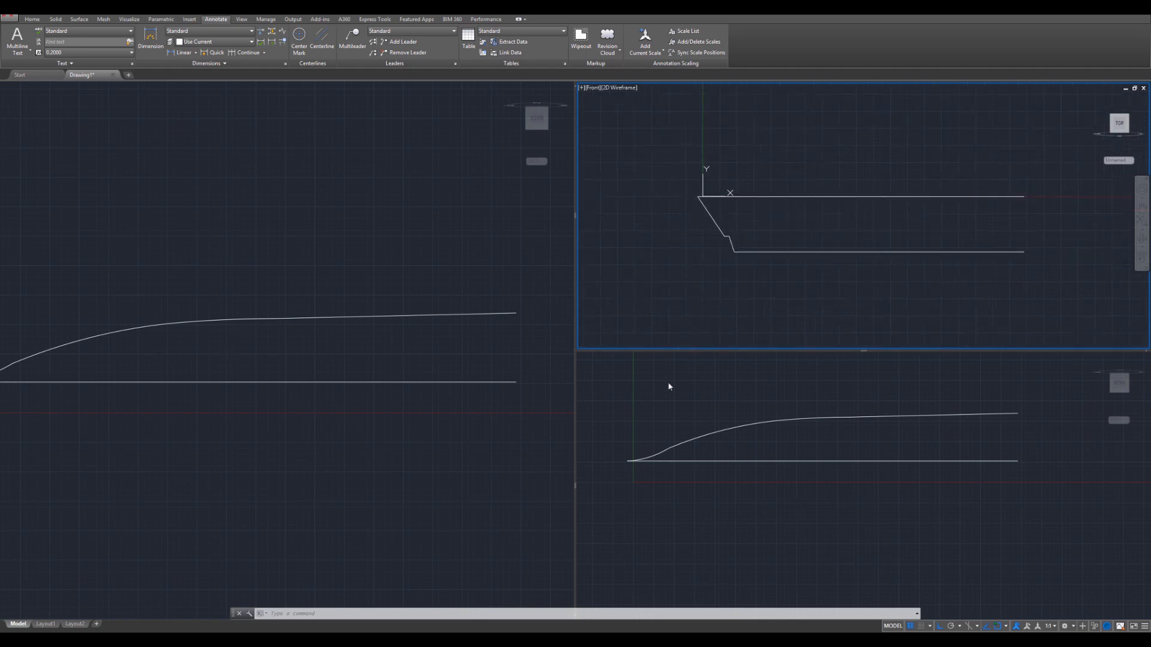
pyautogui.click(602, 372)
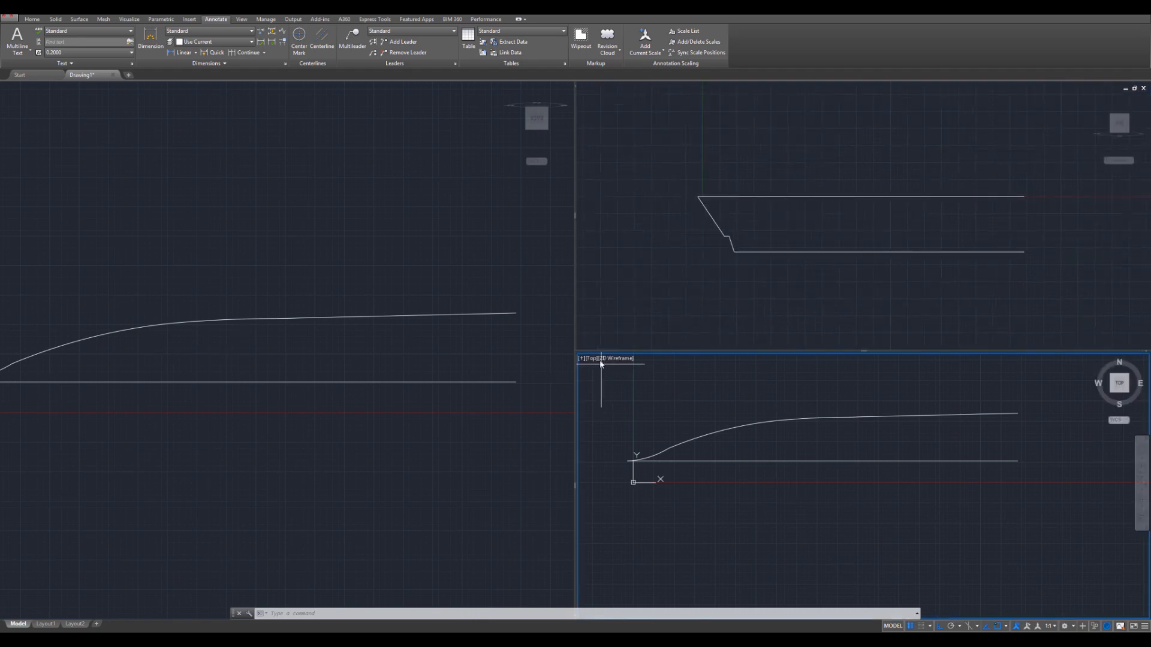
pyautogui.click(593, 359)
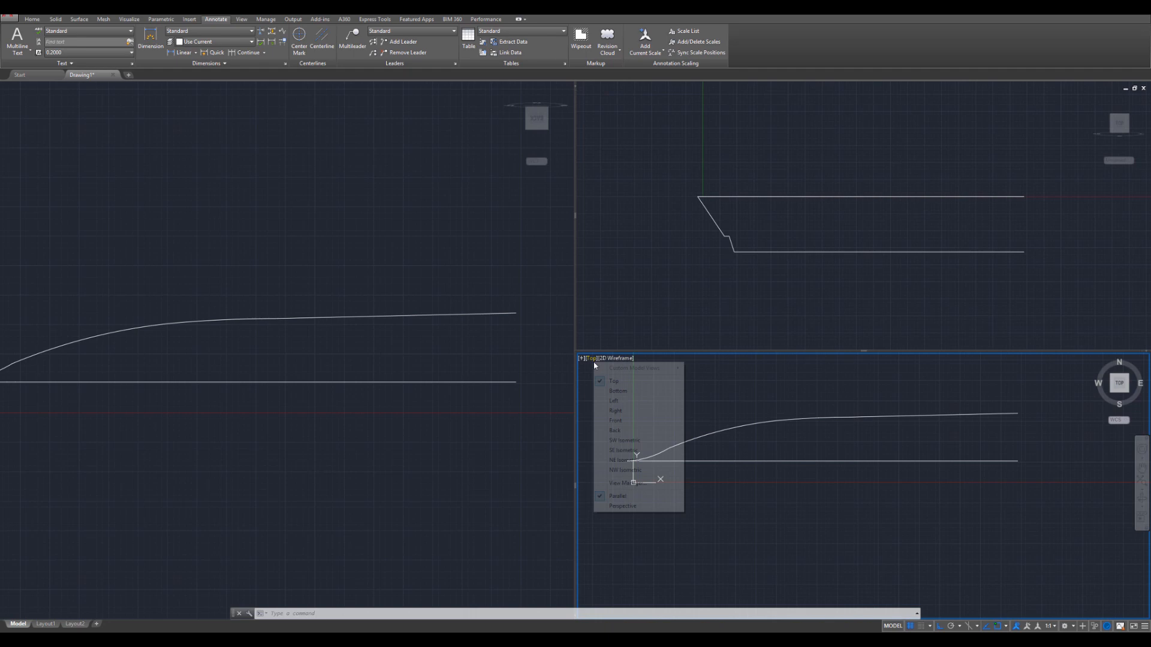
pyautogui.click(617, 400)
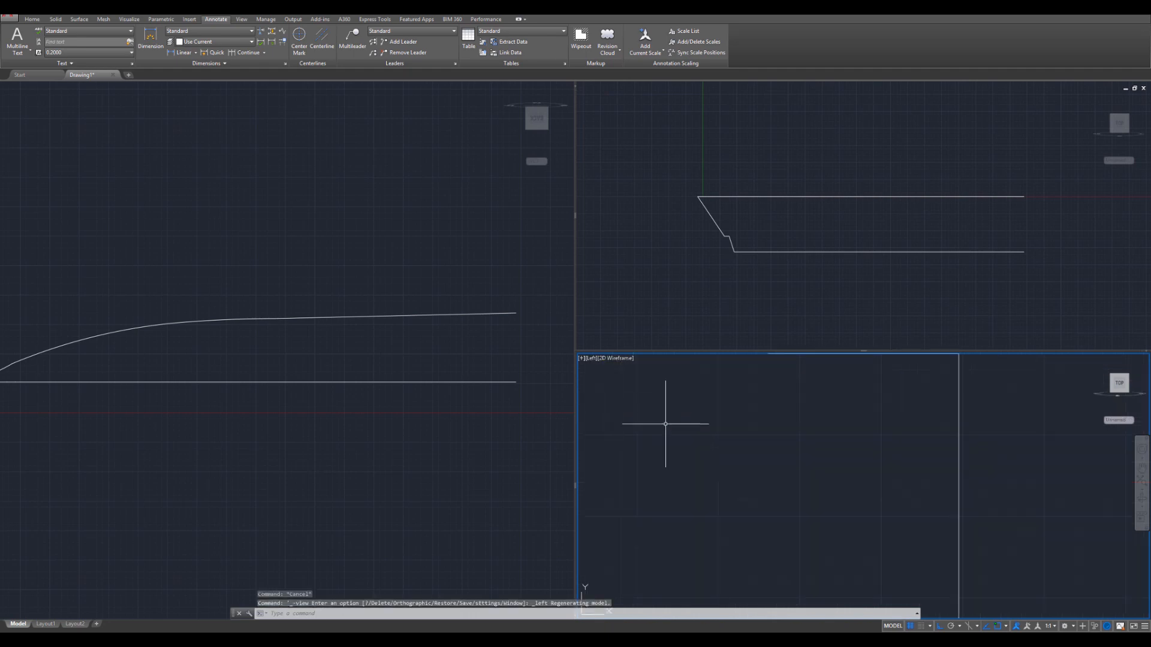
pyautogui.scroll(-3, 807, 458)
pyautogui.moveTo(804, 463); pyautogui.dragTo(814, 452, button='middle')
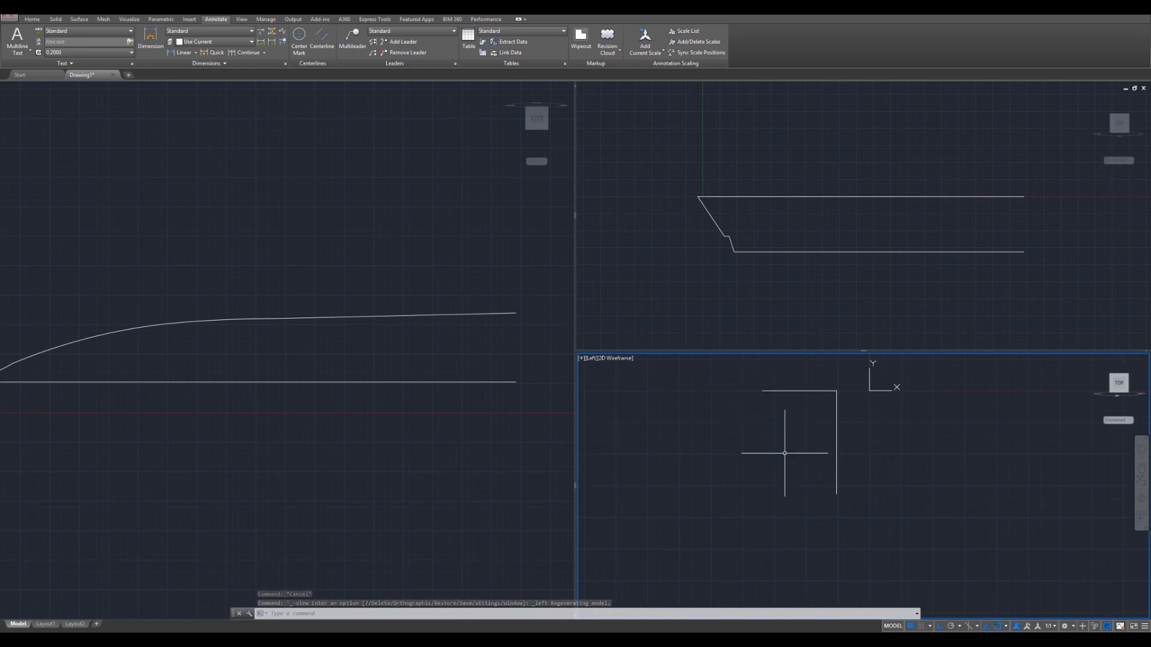
pyautogui.moveTo(716, 476); pyautogui.dragTo(800, 483, button='middle')
# - Orbit the large viewport to examine how the hull curve and bow-keel profile meet in 3D, including from the left side
pyautogui.click(269, 390)
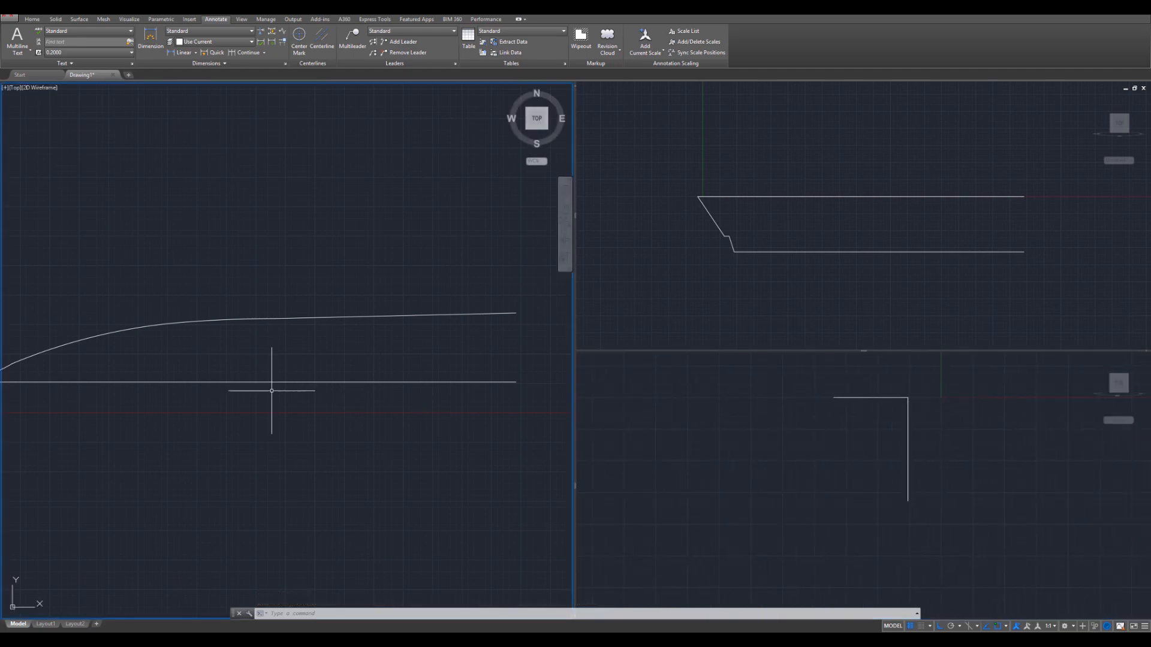
pyautogui.keyDown('shift'); pyautogui.moveTo(270, 390); pyautogui.dragTo(314, 284, button='middle'); pyautogui.keyUp('shift')
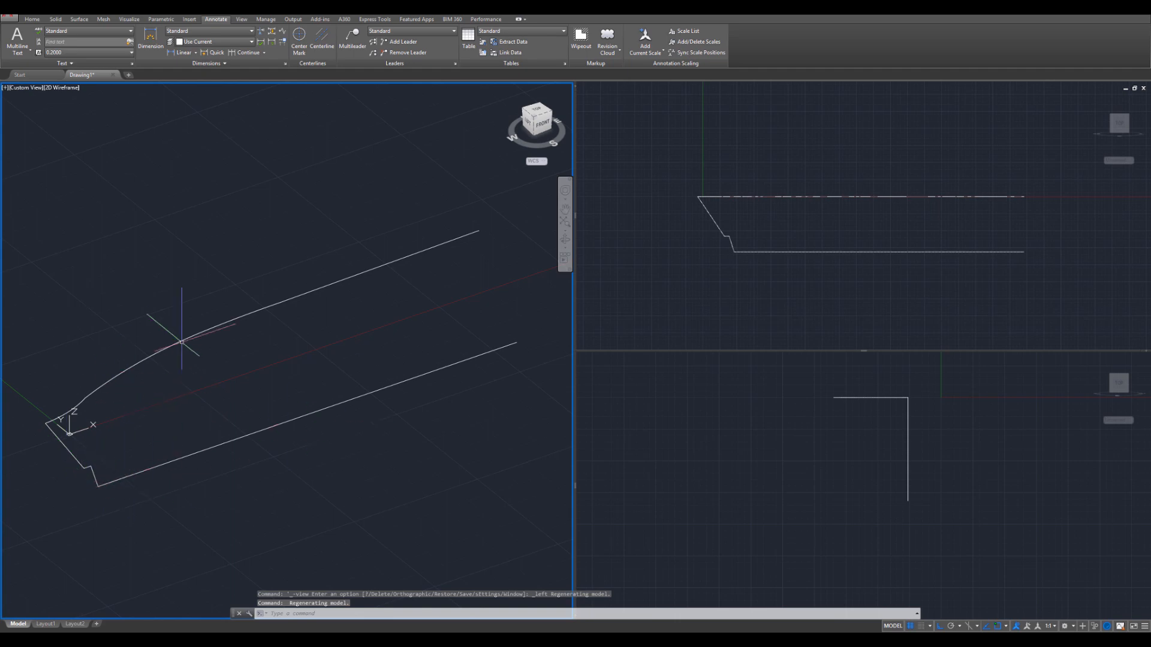
pyautogui.keyDown('shift'); pyautogui.moveTo(167, 431); pyautogui.dragTo(260, 365, button='middle'); pyautogui.keyUp('shift')
pyautogui.click(535, 120)
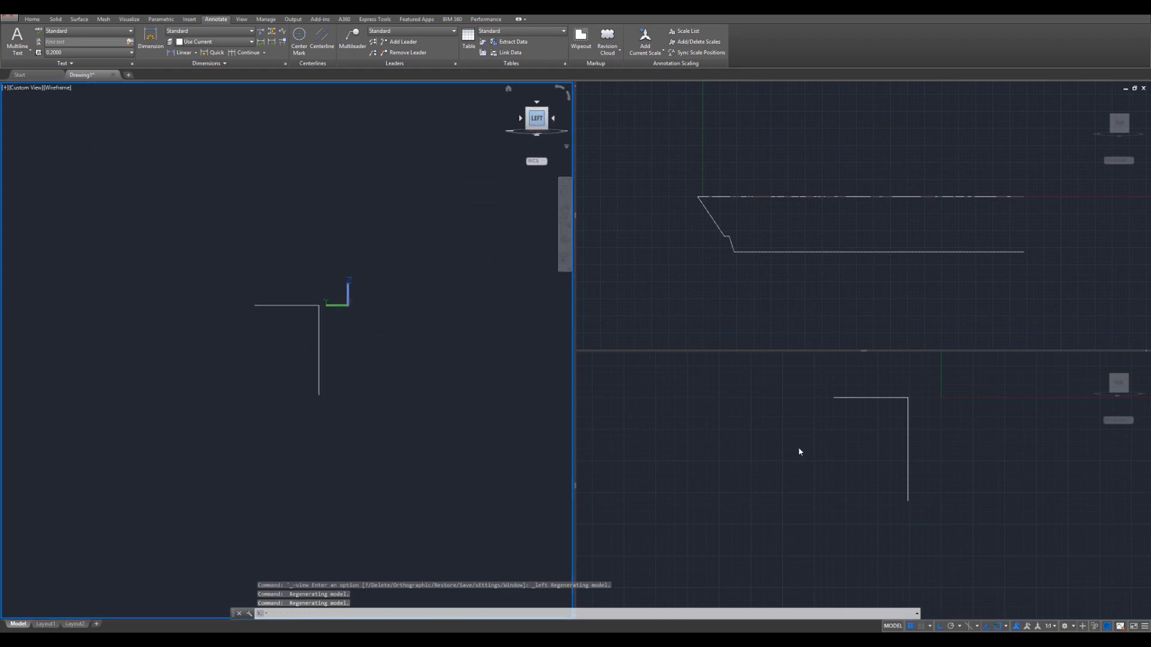
pyautogui.keyDown('shift'); pyautogui.moveTo(416, 385); pyautogui.dragTo(414, 282, button='middle'); pyautogui.keyUp('shift')
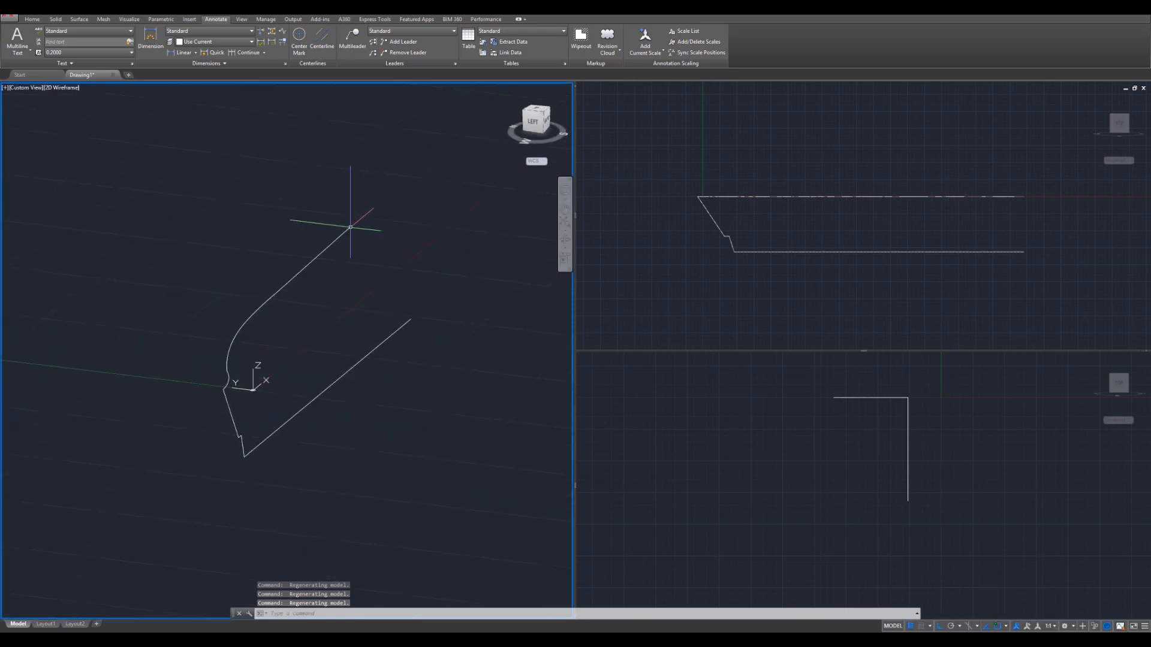
pyautogui.keyDown('shift'); pyautogui.moveTo(416, 340); pyautogui.dragTo(385, 398, button='middle'); pyautogui.keyUp('shift')
pyautogui.moveTo(320, 461); pyautogui.dragTo(380, 457, button='middle')
pyautogui.press('Escape')
pyautogui.press('Escape')
pyautogui.press('Escape')
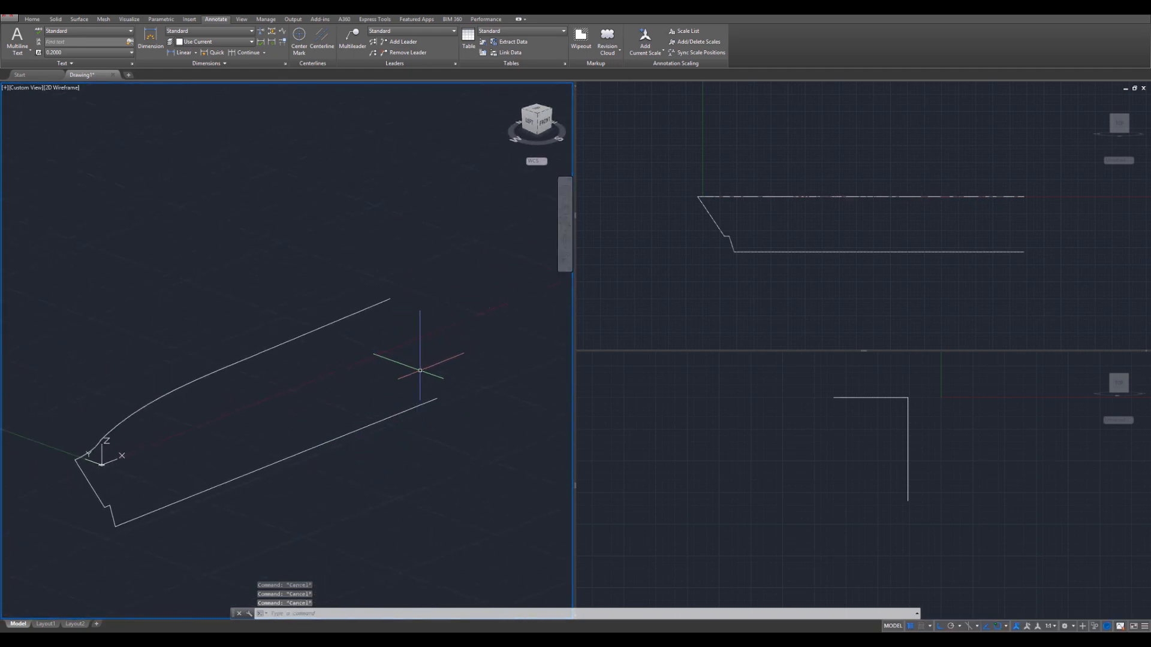
# - Set the large viewport to an isometric view from the bow side that shows both hull lines
pyautogui.keyDown('shift'); pyautogui.moveTo(380, 457); pyautogui.dragTo(306, 434, button='middle'); pyautogui.keyUp('shift')
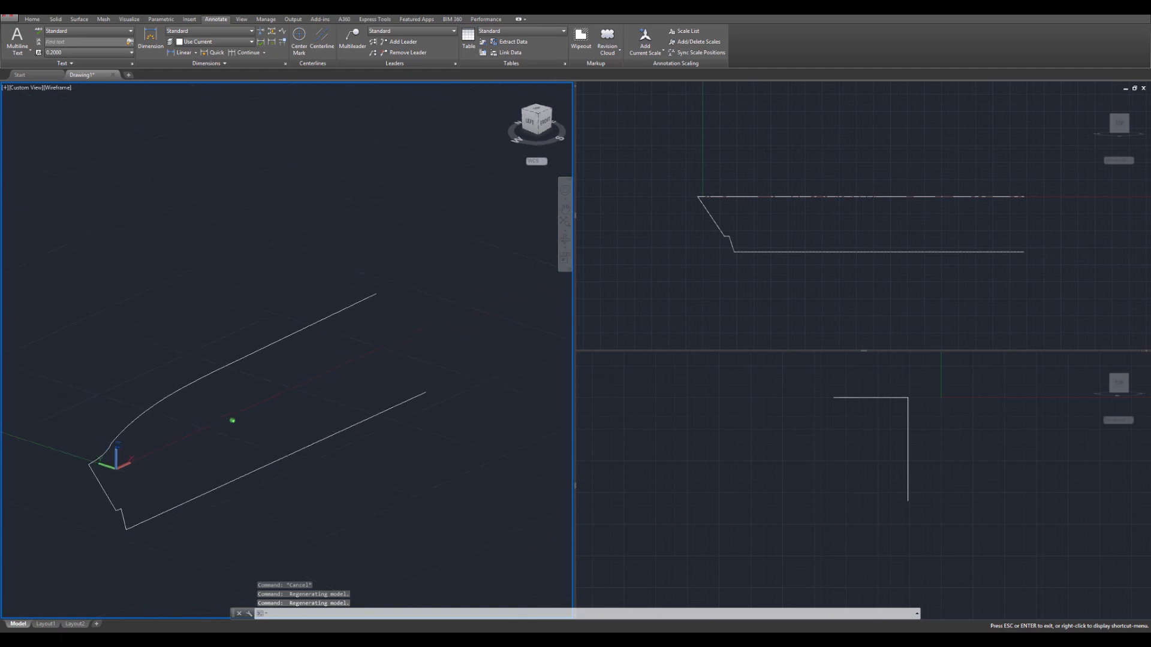
pyautogui.click(539, 137)
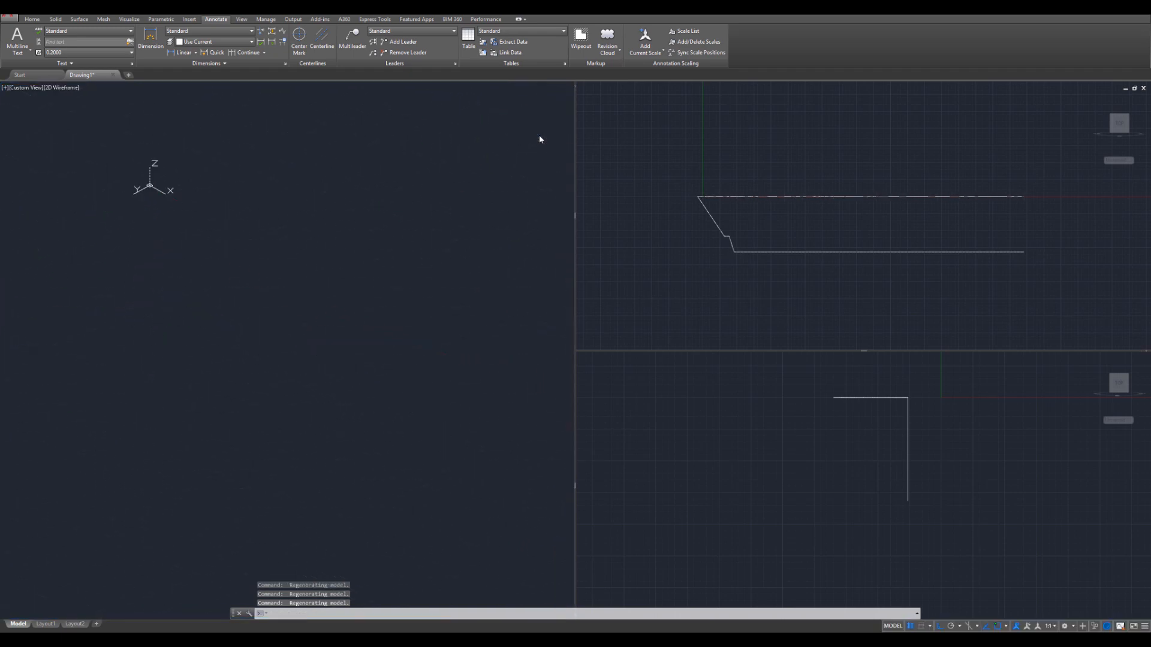
pyautogui.moveTo(537, 120); pyautogui.dragTo(537, 133)
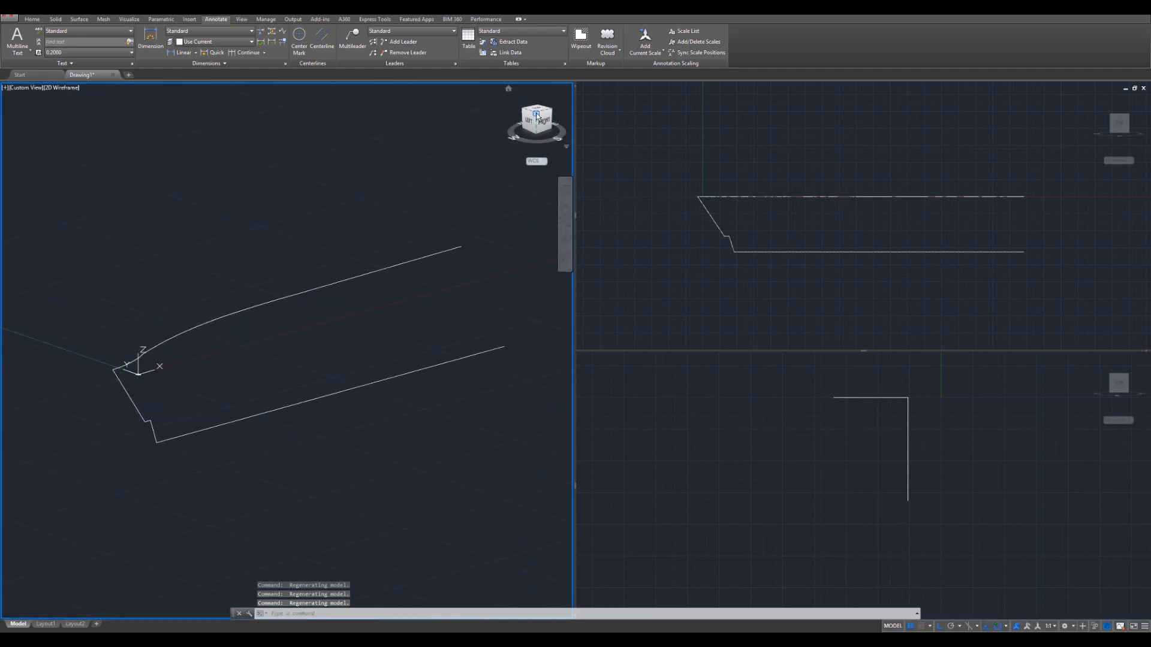
pyautogui.click(536, 118)
pyautogui.scroll(-3, 334, 341)
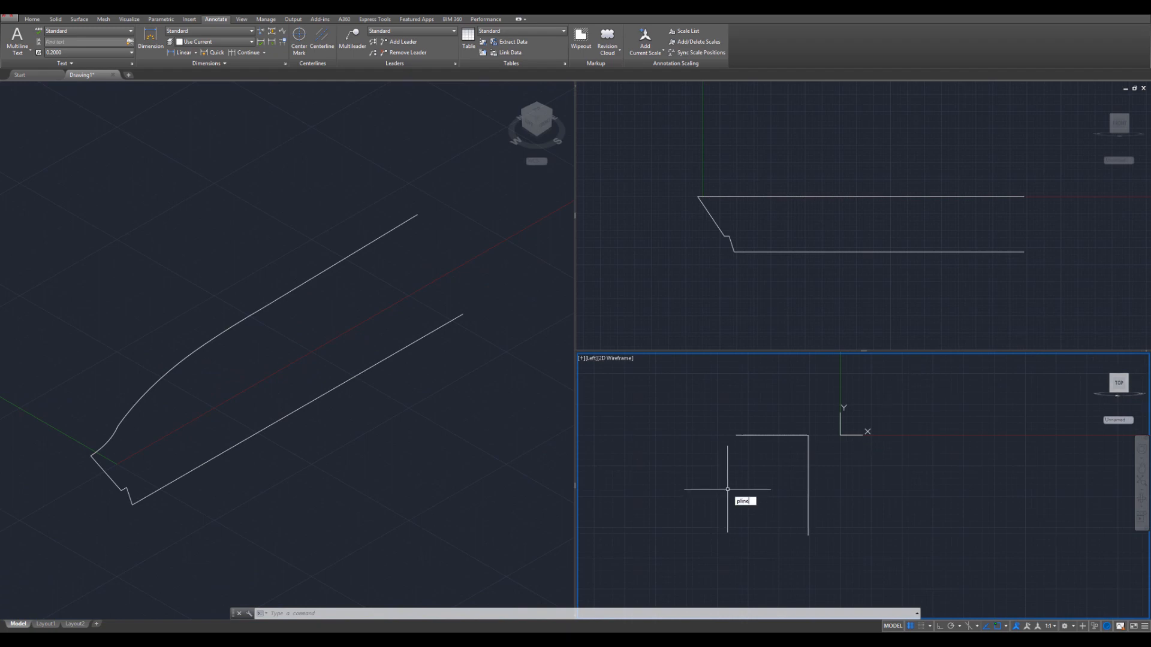
# - Start a polyline in the left view at the hull curve's stern endpoint and draw an Ortho segment straight down, about 28 units long
pyautogui.press('Return')
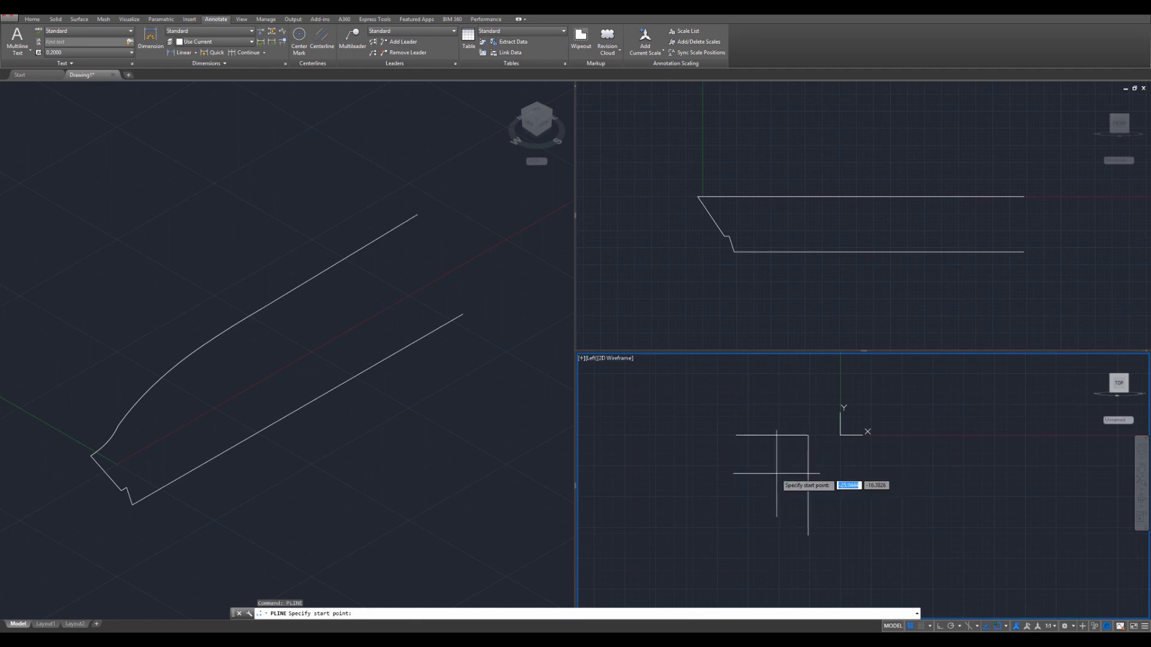
pyautogui.click(736, 435)
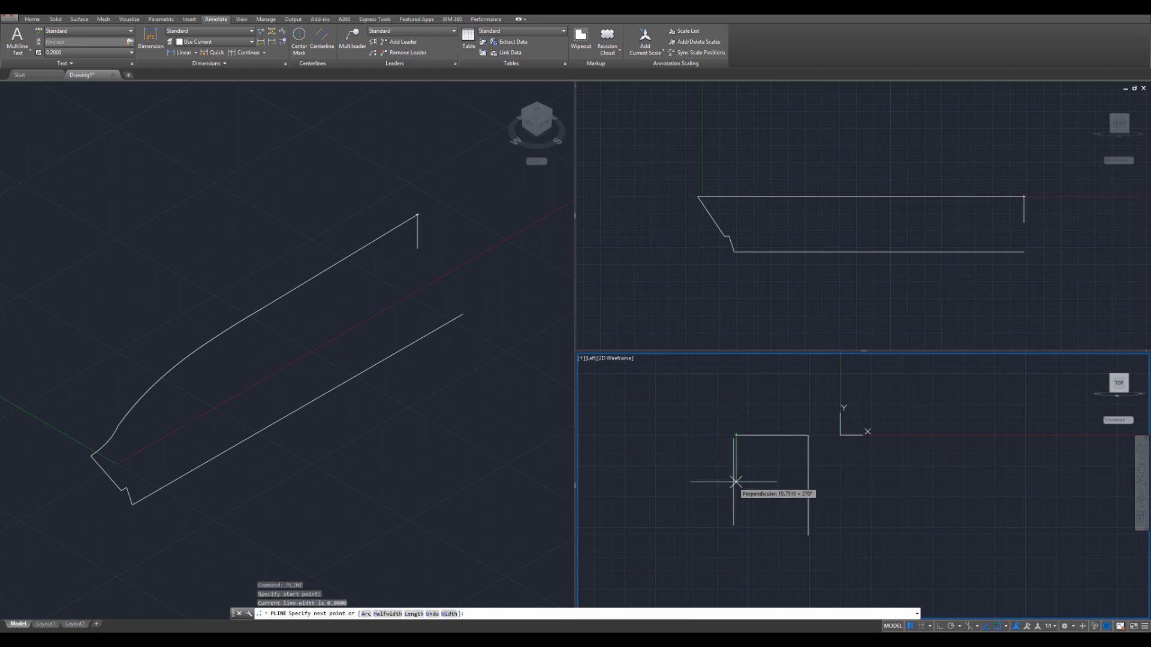
pyautogui.press('F8')
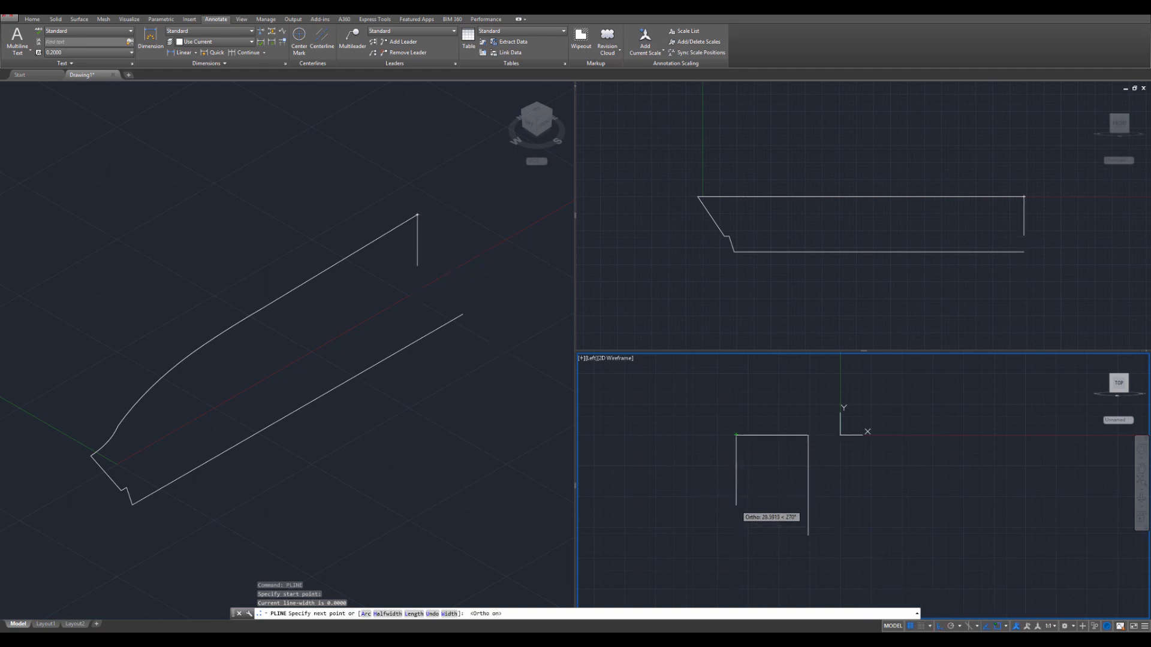
pyautogui.click(737, 505)
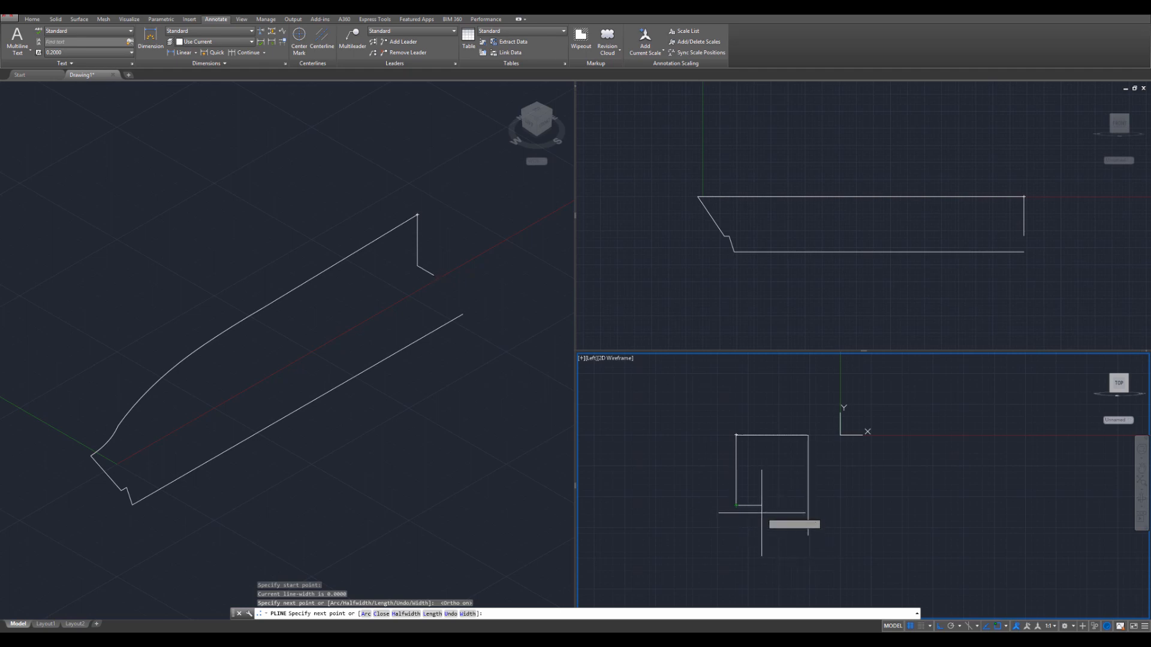
# - Turn Ortho off and finish the stern polyline with a convex arc through a second point, ending at the keel line's stern endpoint
pyautogui.press('F8')
pyautogui.rightClick(777, 500)
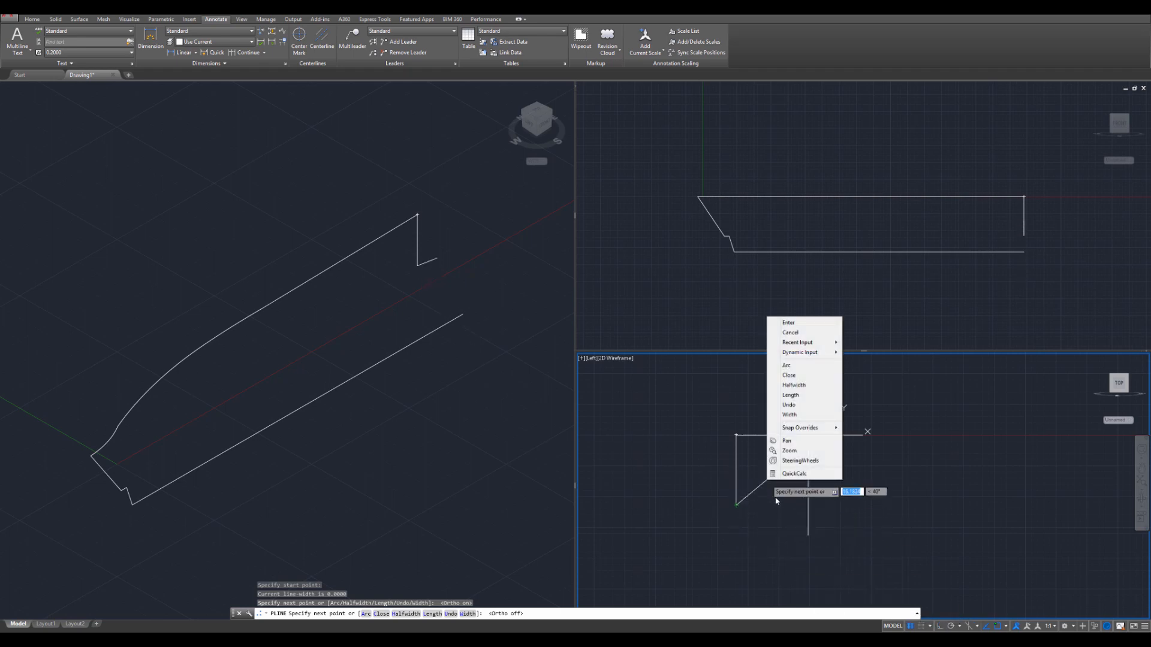
pyautogui.click(787, 365)
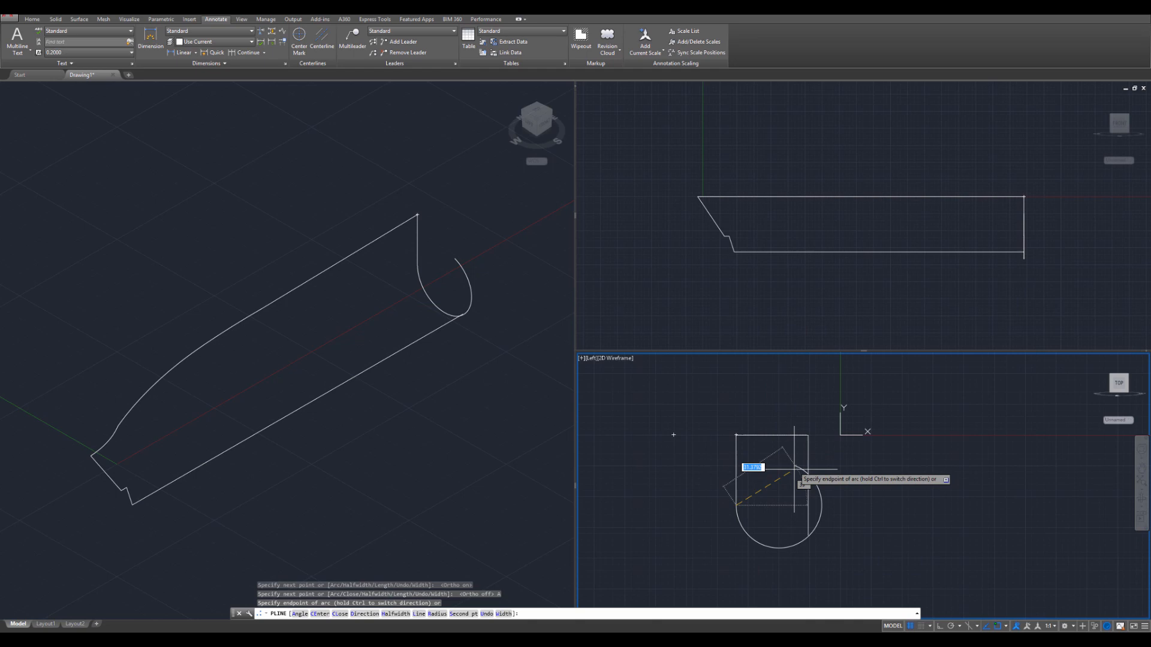
pyautogui.rightClick(776, 507)
pyautogui.click(804, 412)
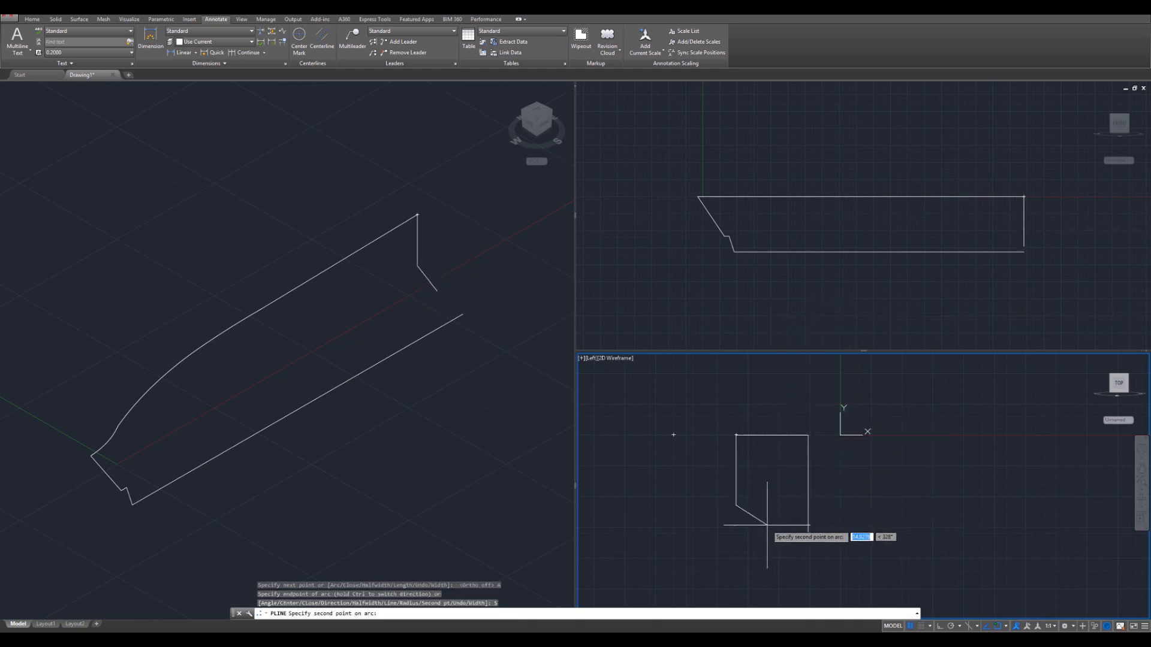
pyautogui.click(760, 523)
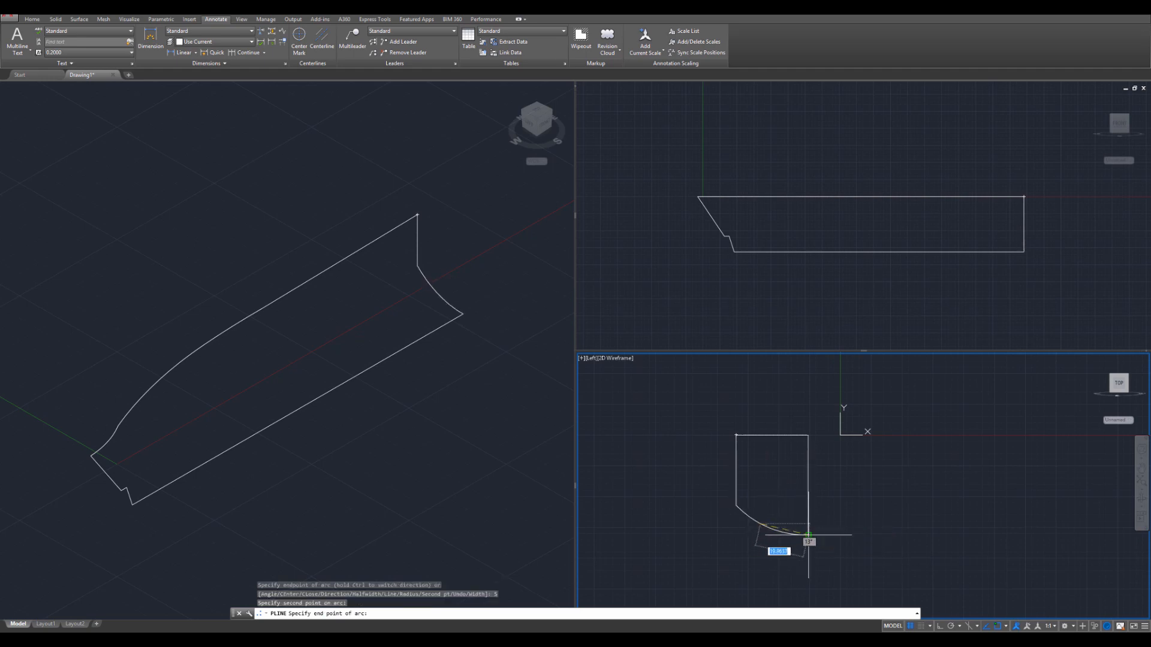
pyautogui.click(808, 534)
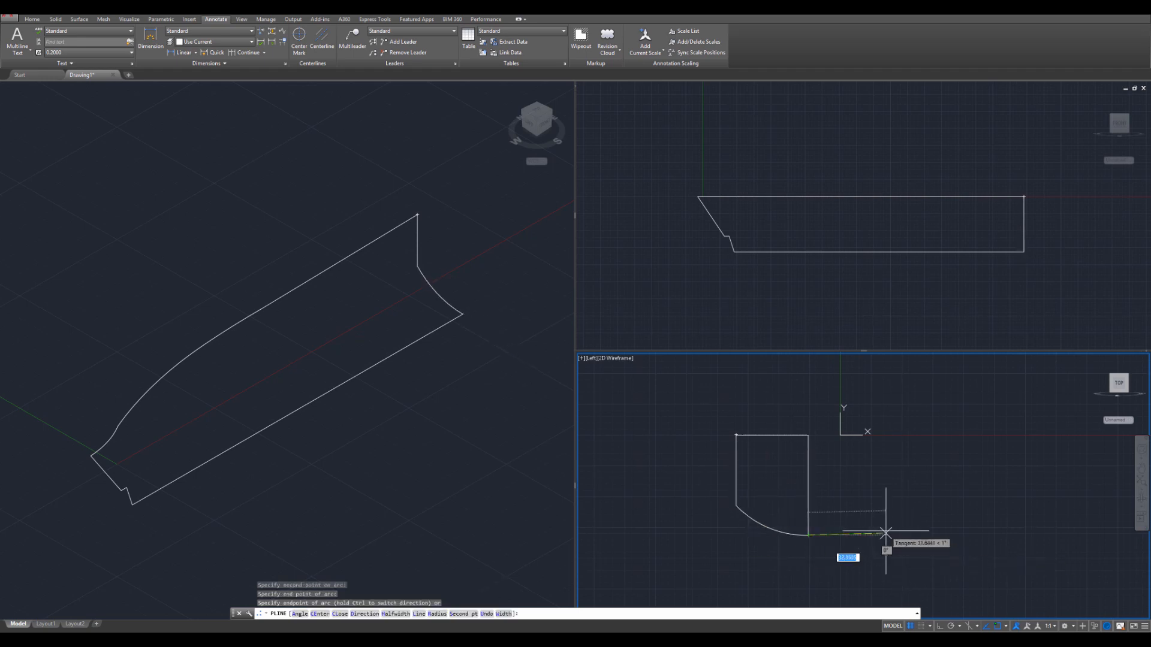
pyautogui.press('Escape')
pyautogui.press('Escape')
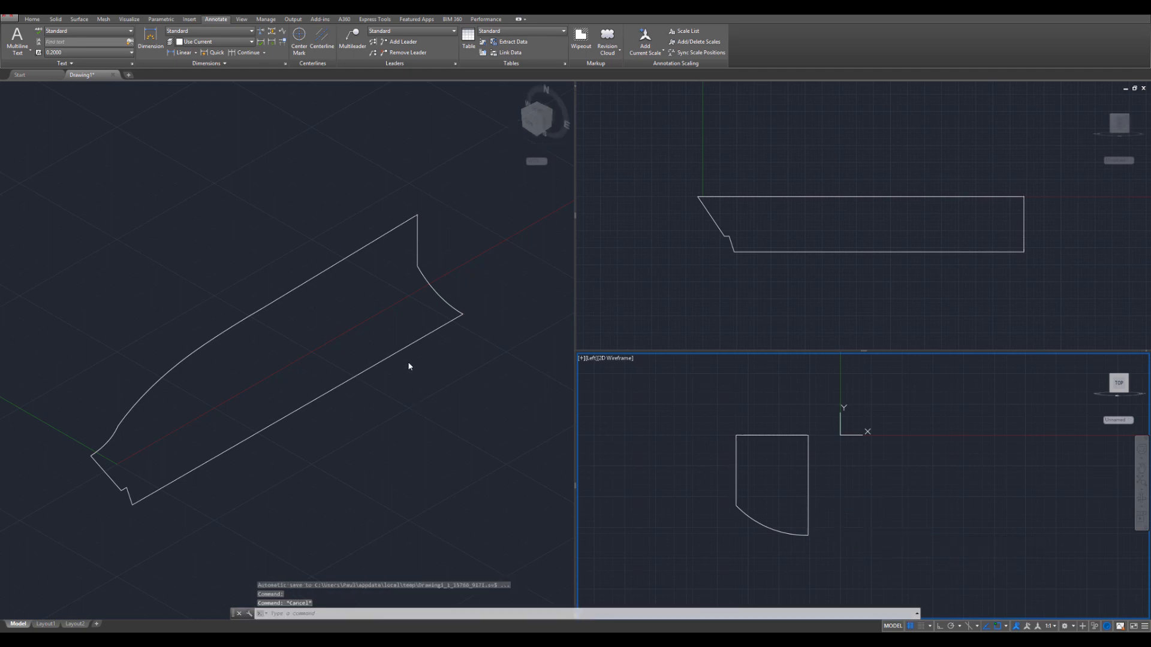
# - Restore the square-on view in the stern cross-section viewport and orbit the large viewport to show the closed hull outline in 3D
pyautogui.keyDown('shift'); pyautogui.moveTo(303, 450); pyautogui.dragTo(298, 462, button='middle'); pyautogui.keyUp('shift')
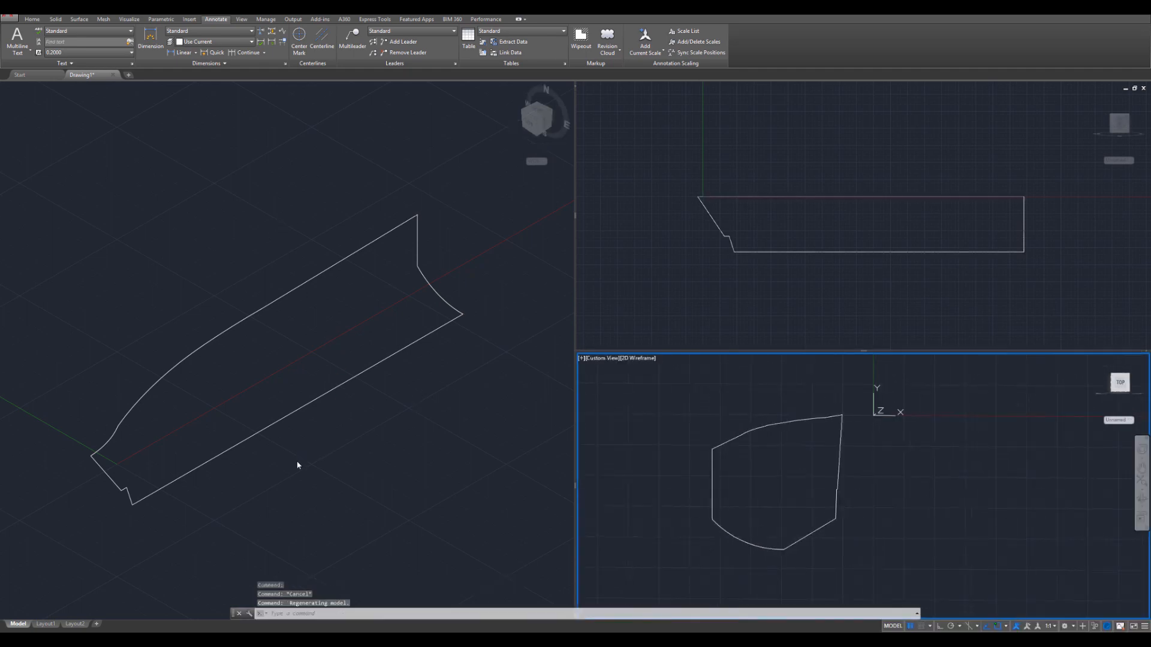
pyautogui.click(1120, 384)
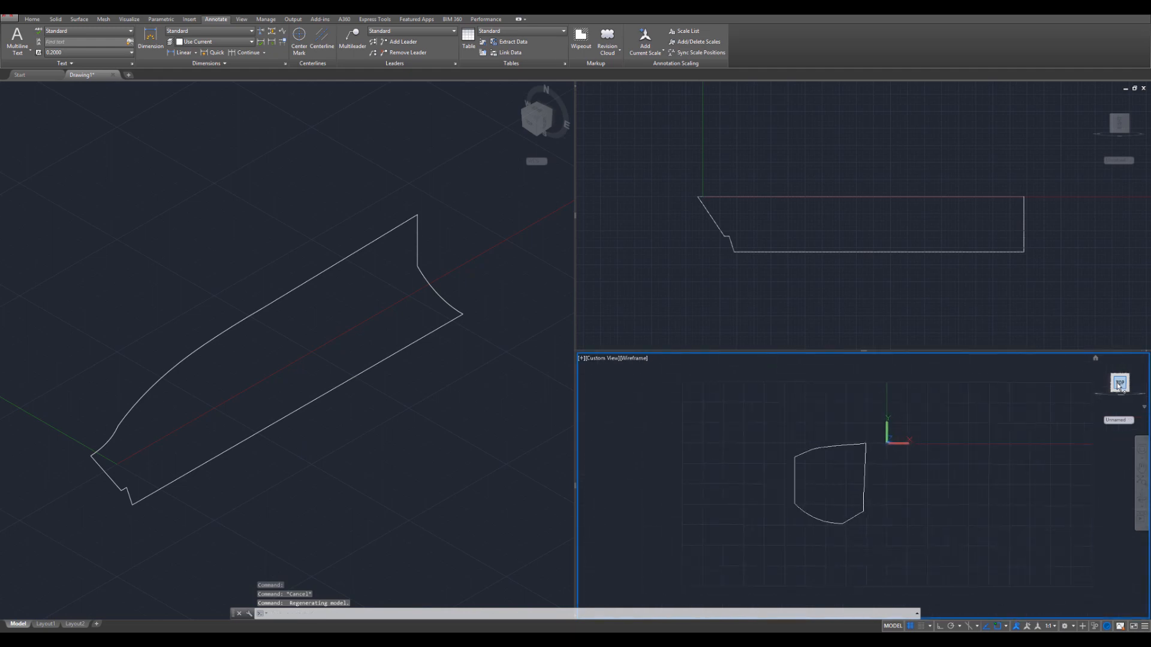
pyautogui.click(371, 386)
pyautogui.keyDown('shift'); pyautogui.moveTo(361, 381); pyautogui.dragTo(331, 444, button='middle'); pyautogui.keyUp('shift')
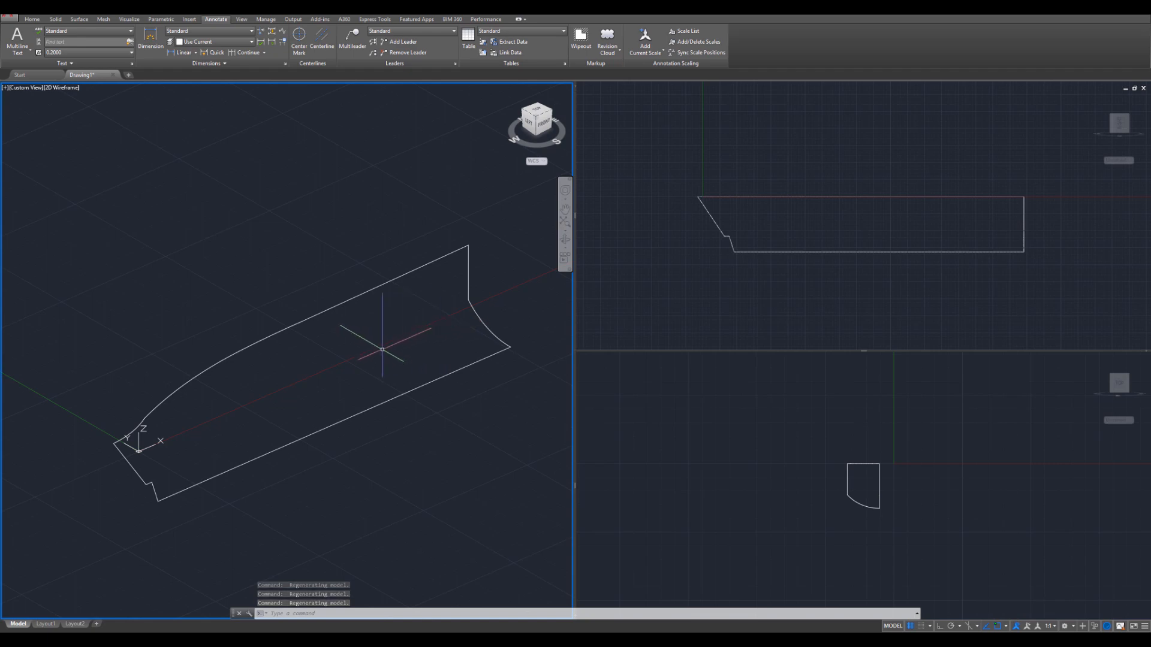
pyautogui.press('Escape')
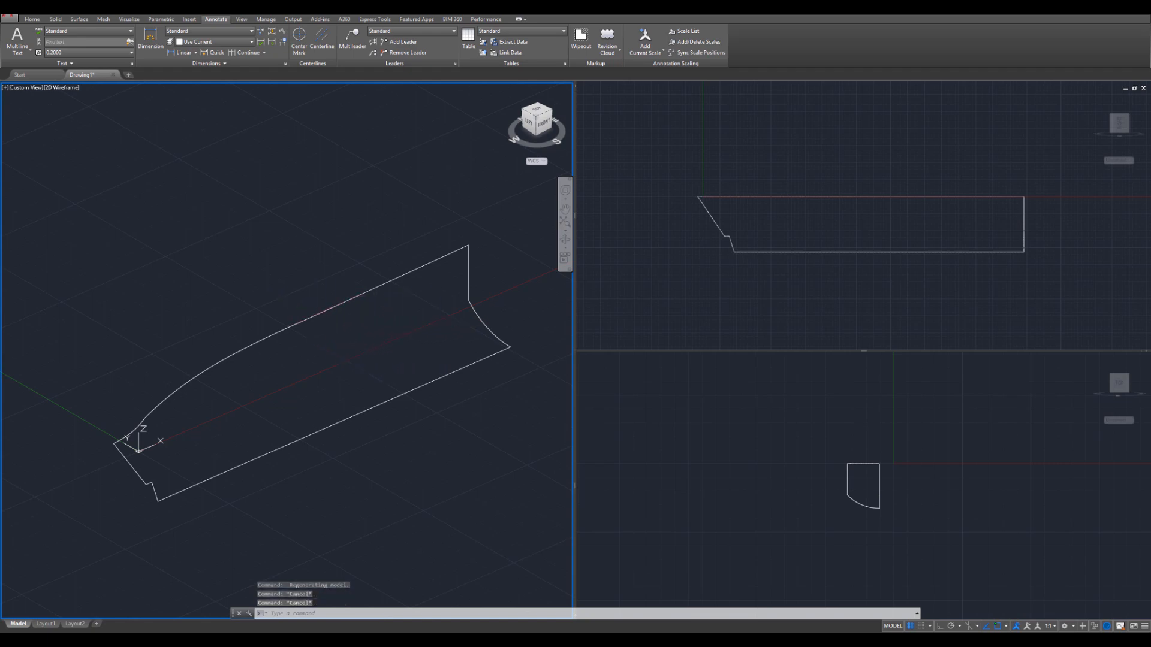
# - Select the deck curve and the bow-keel profile to check which edges are separate objects, and clear the selection
pyautogui.click(314, 317)
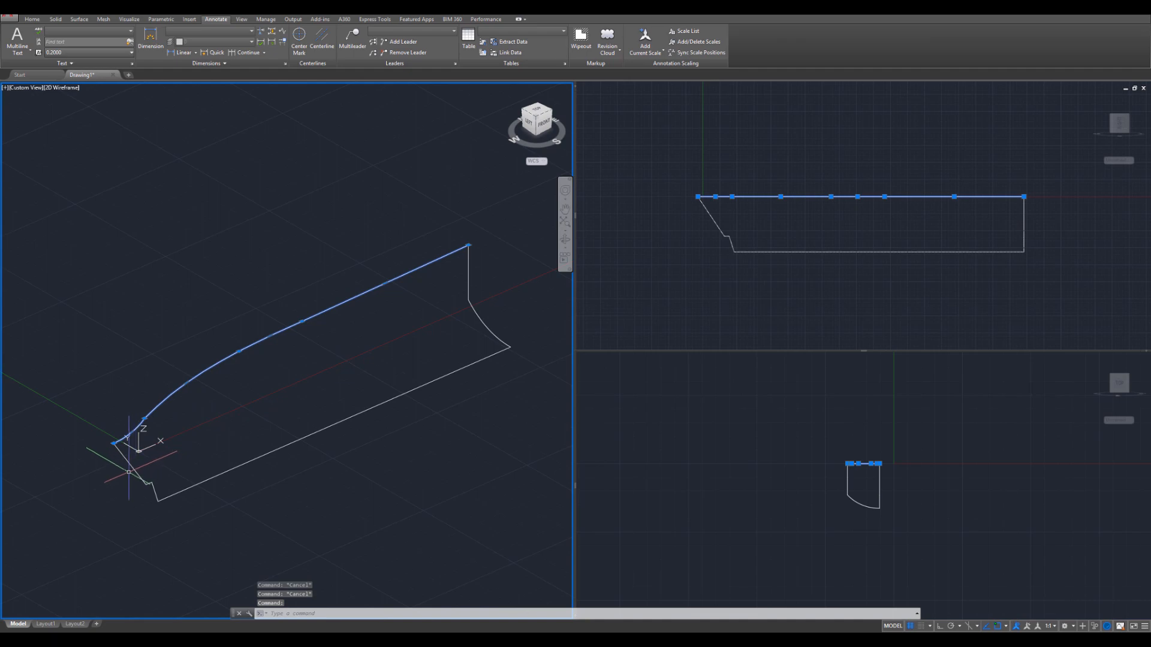
pyautogui.click(136, 466)
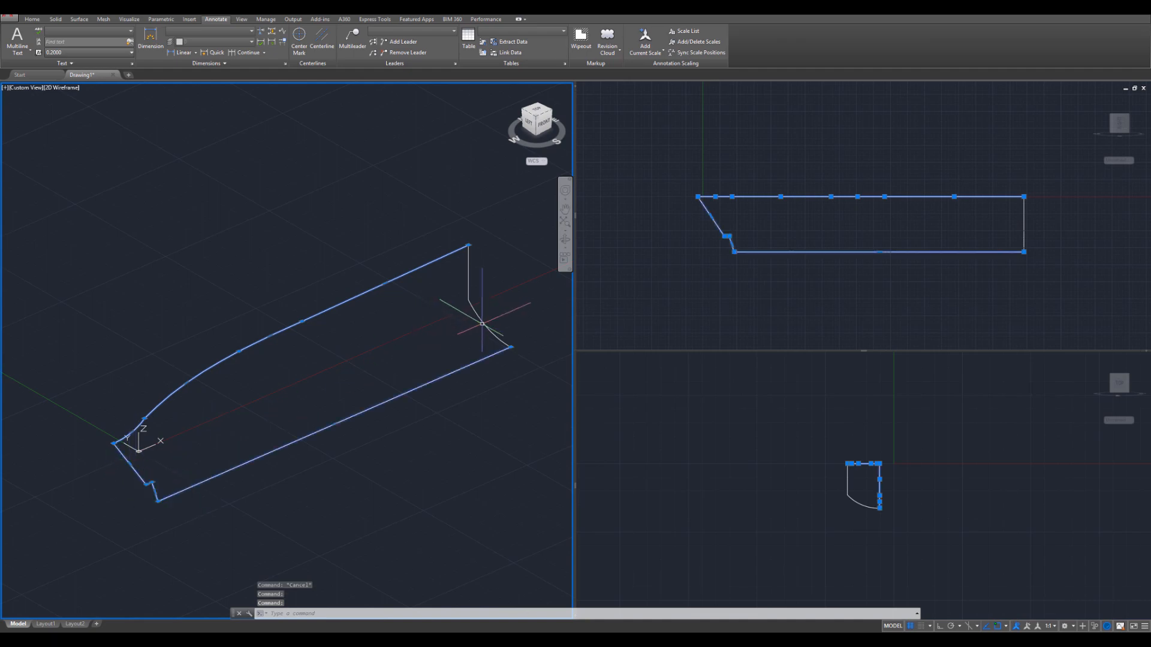
pyautogui.press('Escape')
pyautogui.press('Escape')
pyautogui.press('Escape')
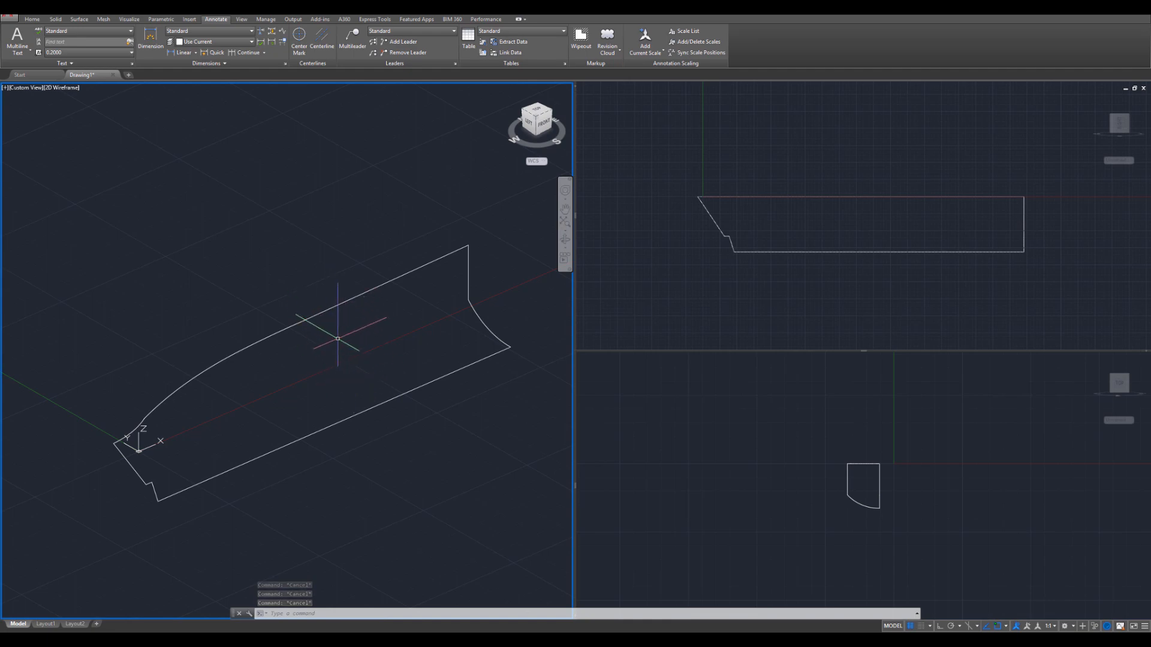
# - Break the bow-keel polyline without a gap at one point near the middle of its long keel segment
pyautogui.write('brwe')
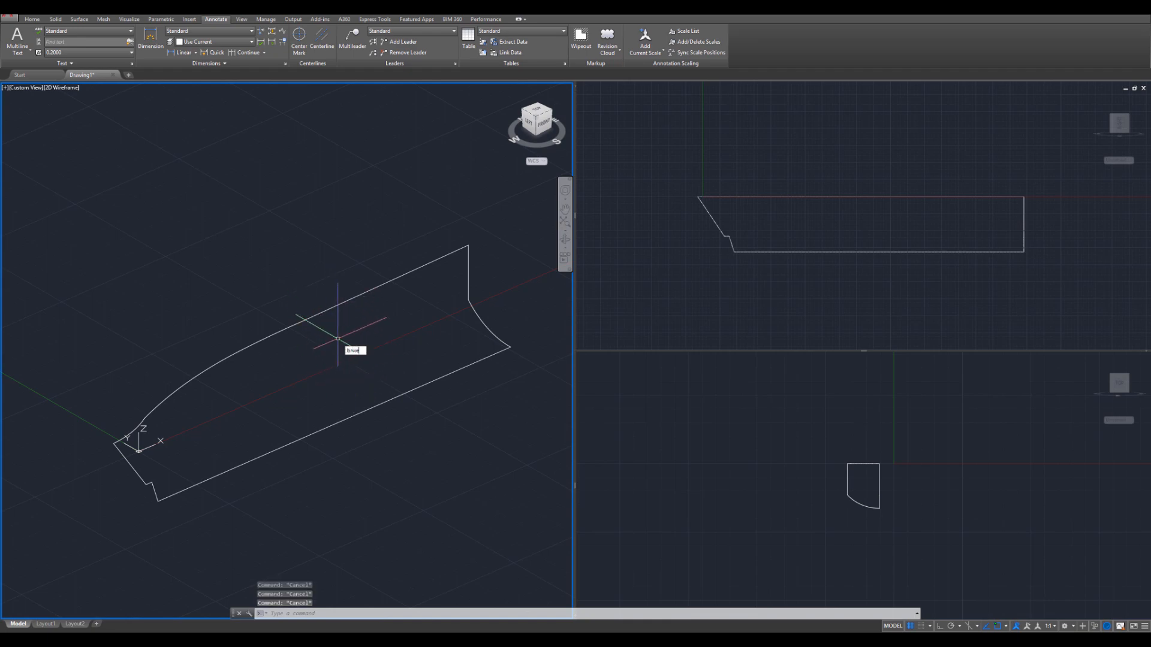
pyautogui.press('BackSpace')
pyautogui.press('BackSpace')
pyautogui.write('eak')
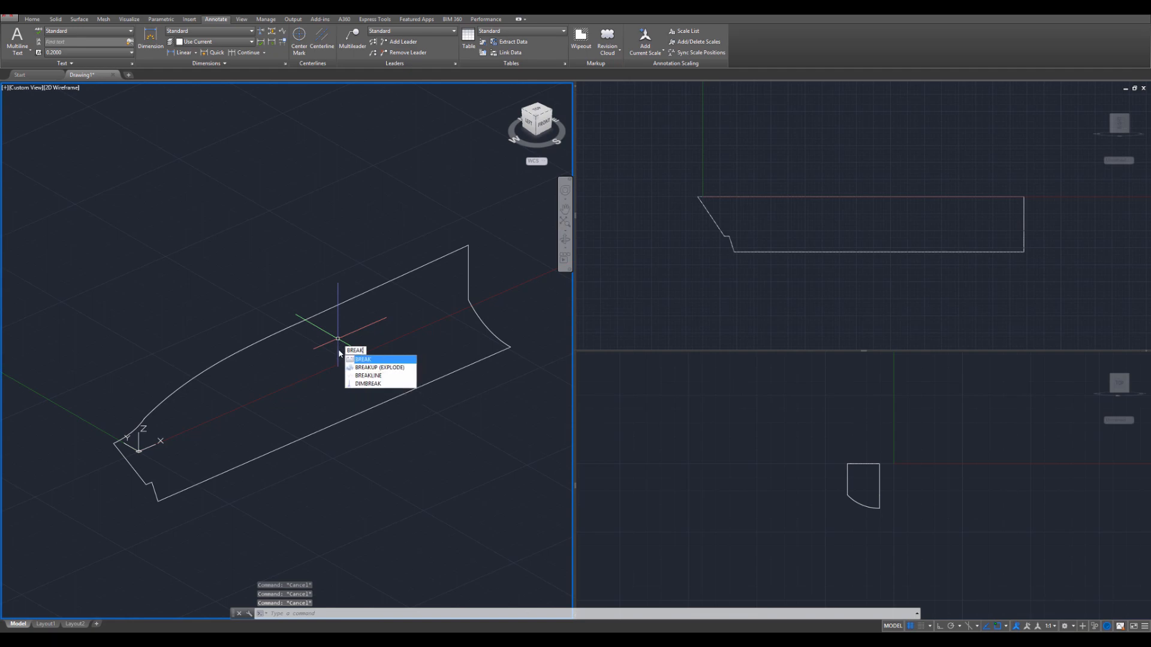
pyautogui.press('Return')
pyautogui.keyDown('shift'); pyautogui.moveTo(239, 409); pyautogui.dragTo(261, 394, button='middle'); pyautogui.keyUp('shift')
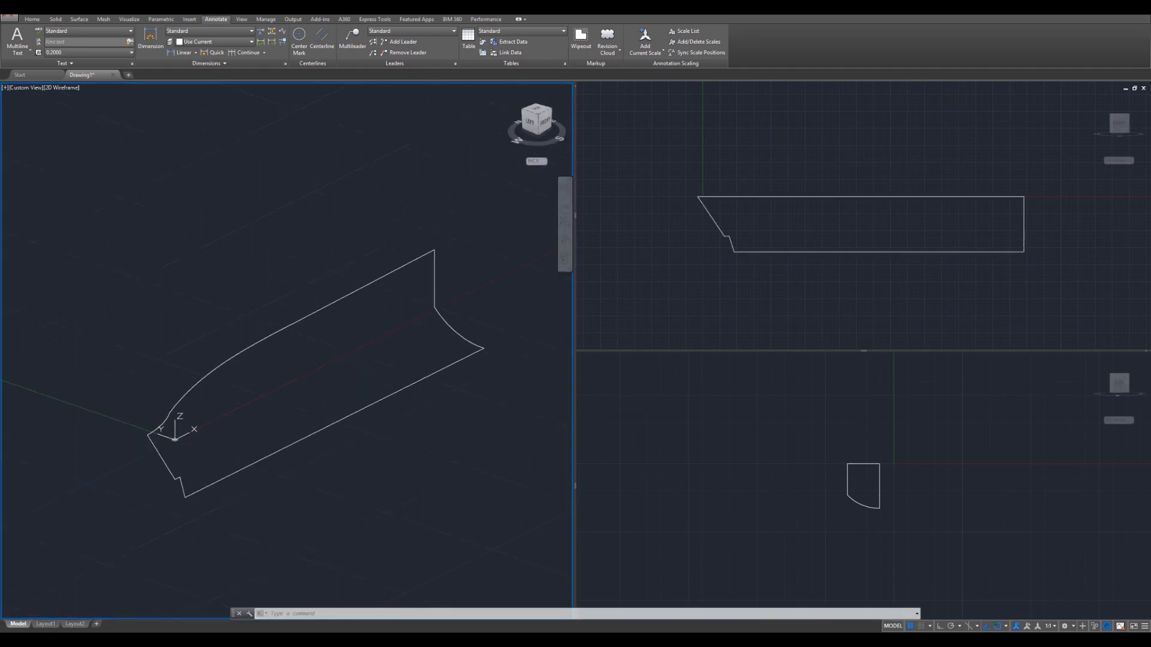
pyautogui.press('Return')
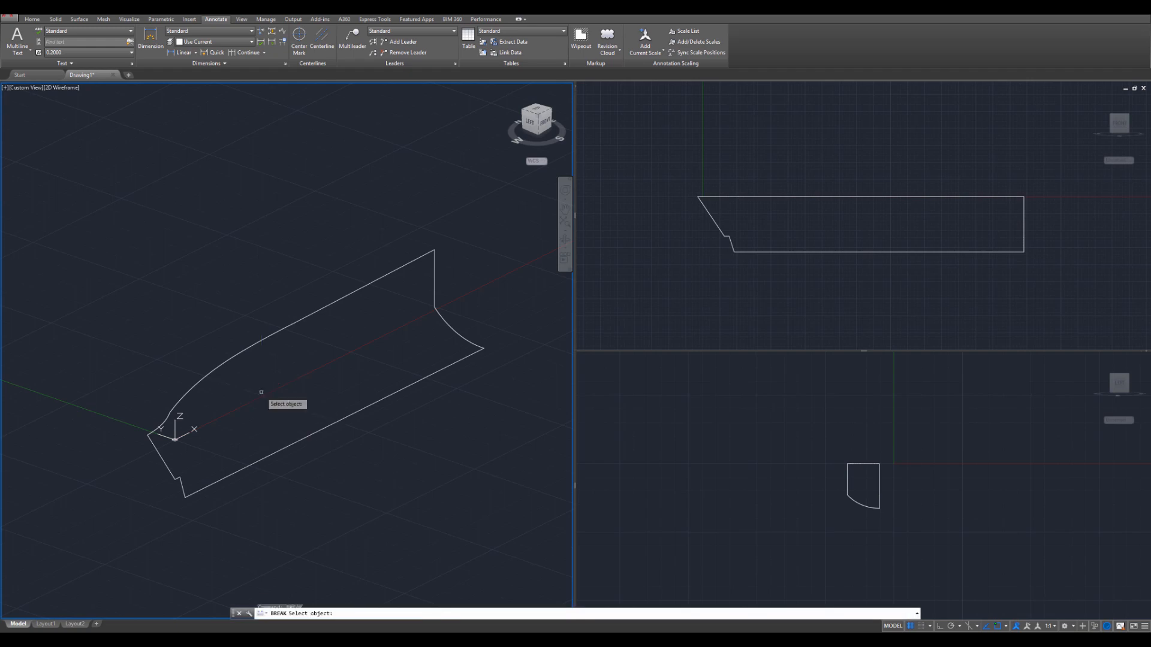
pyautogui.click(350, 415)
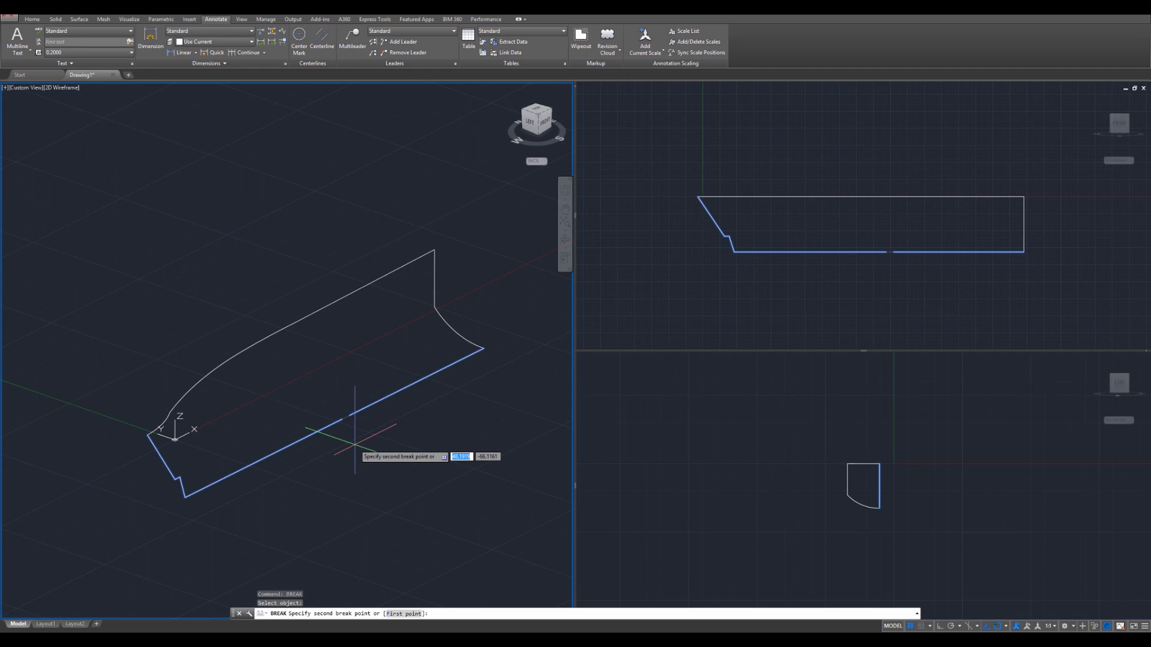
pyautogui.press('F8')
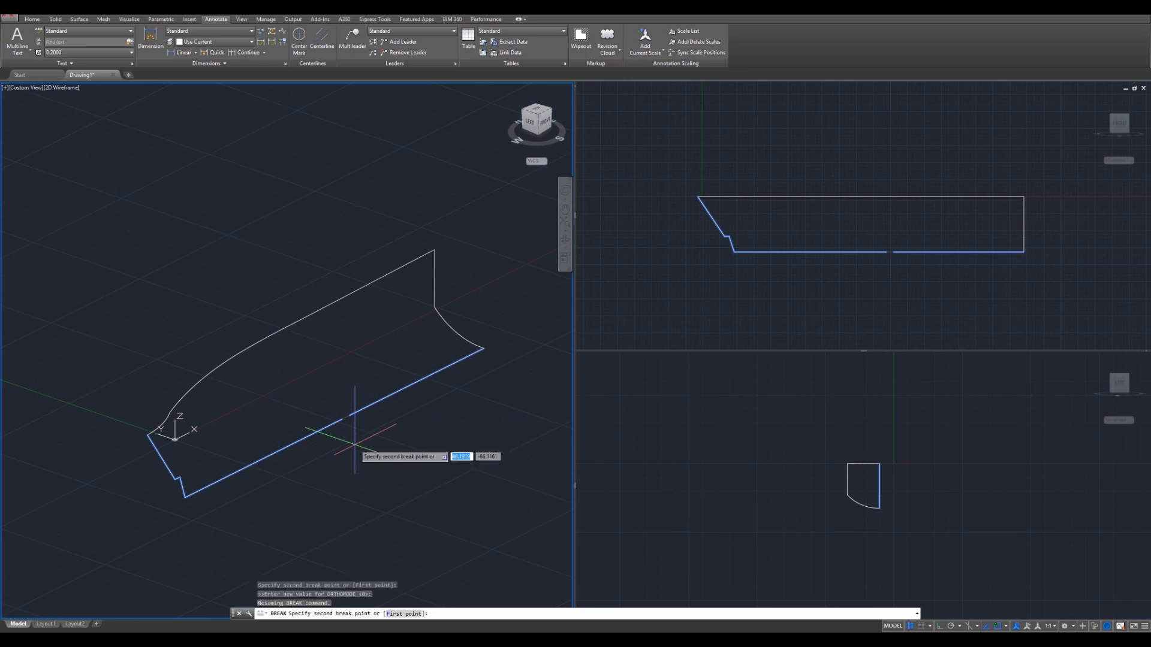
pyautogui.write('@')
pyautogui.press('Return')
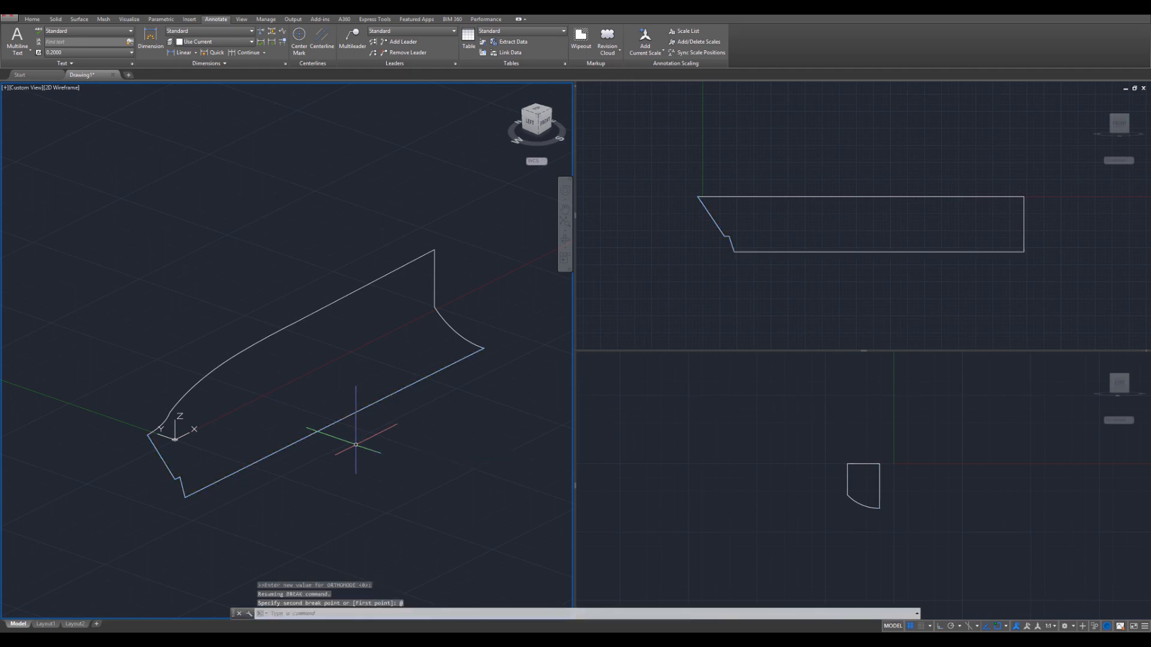
# - Select the stern and bow portions of the broken keel line to check the split, and clear the selection
pyautogui.click(378, 400)
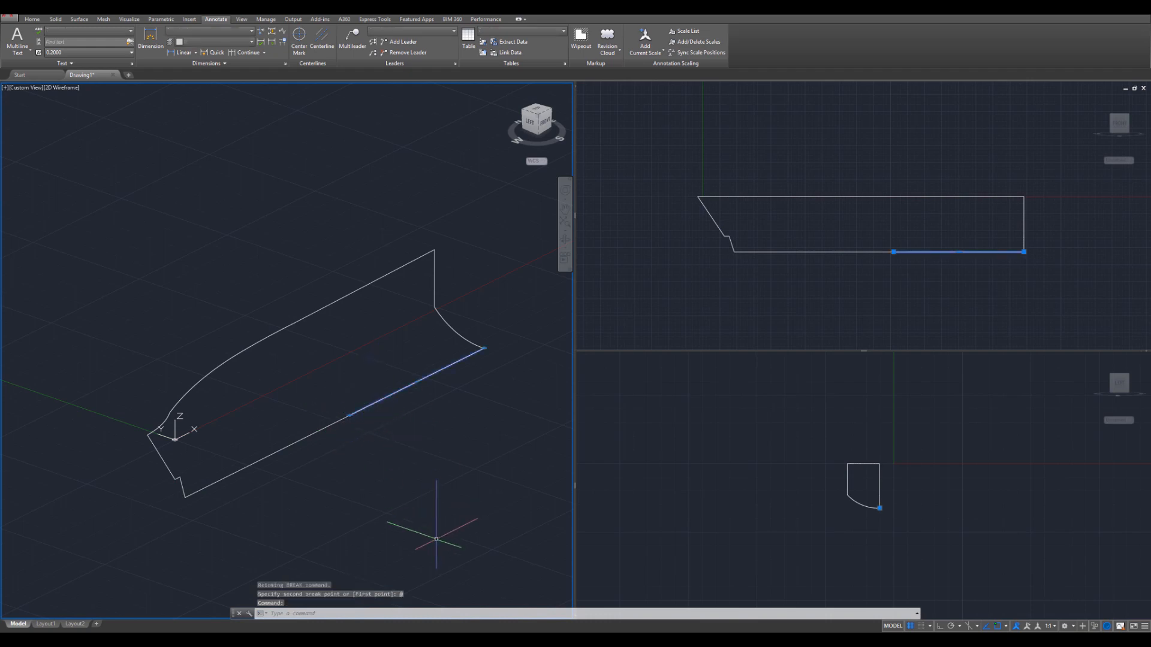
pyautogui.click(303, 436)
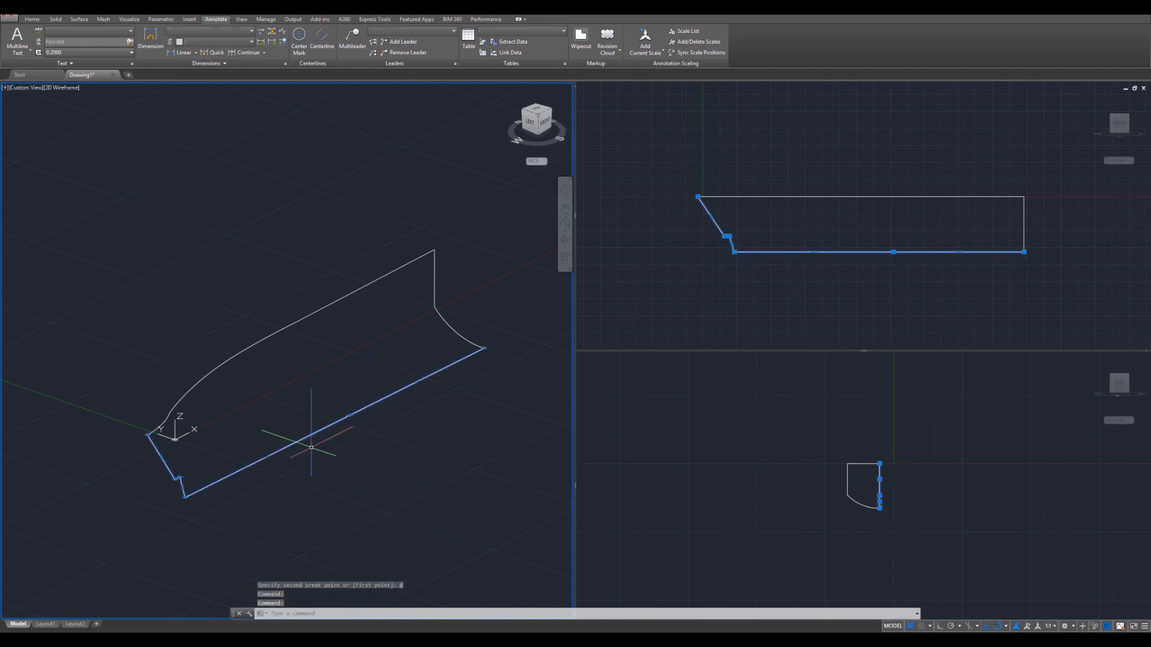
pyautogui.press('Escape')
pyautogui.press('Escape')
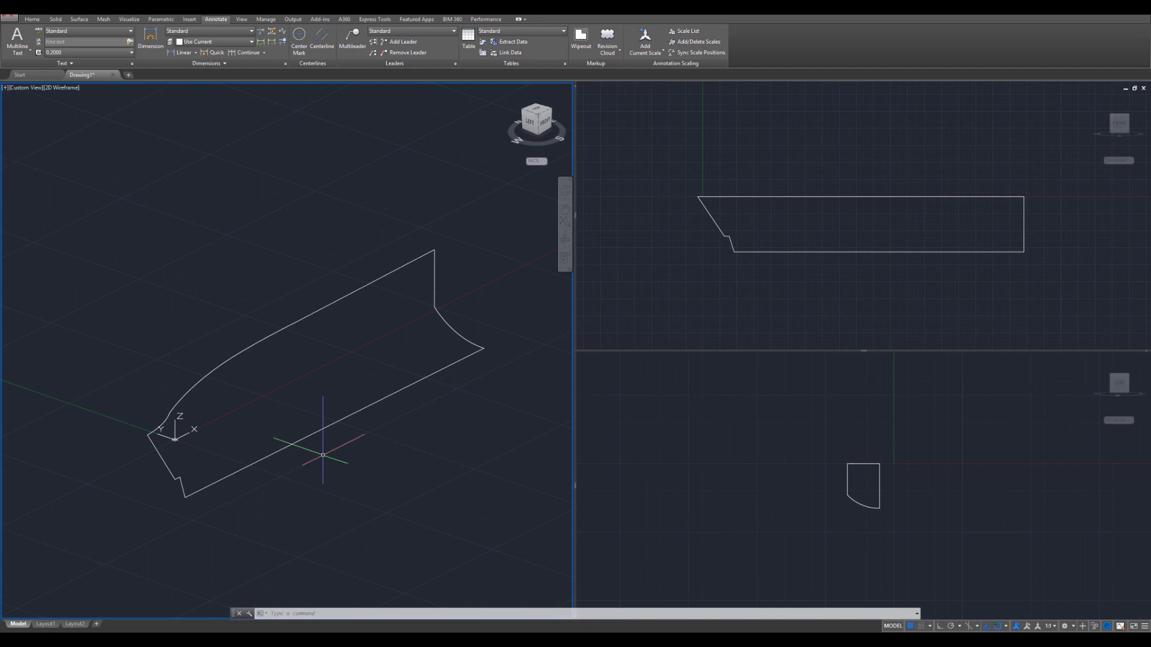
pyautogui.press('Escape')
pyautogui.press('Escape')
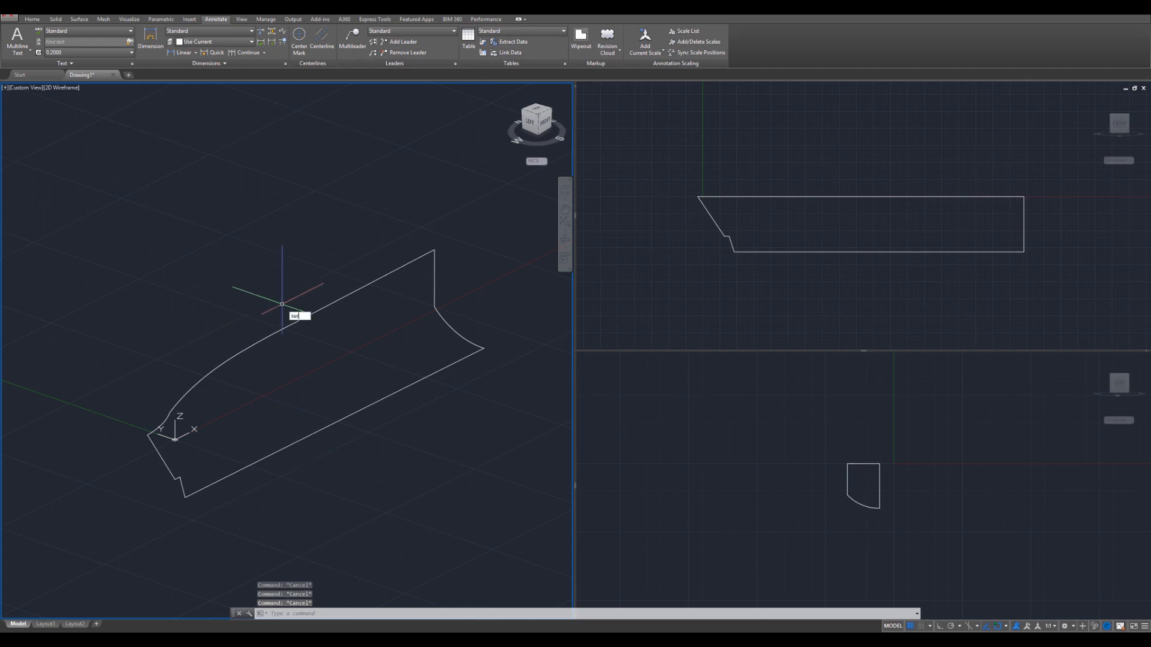
# - Set the SURFTAB1 mesh density to 30
pyautogui.write('surfta')
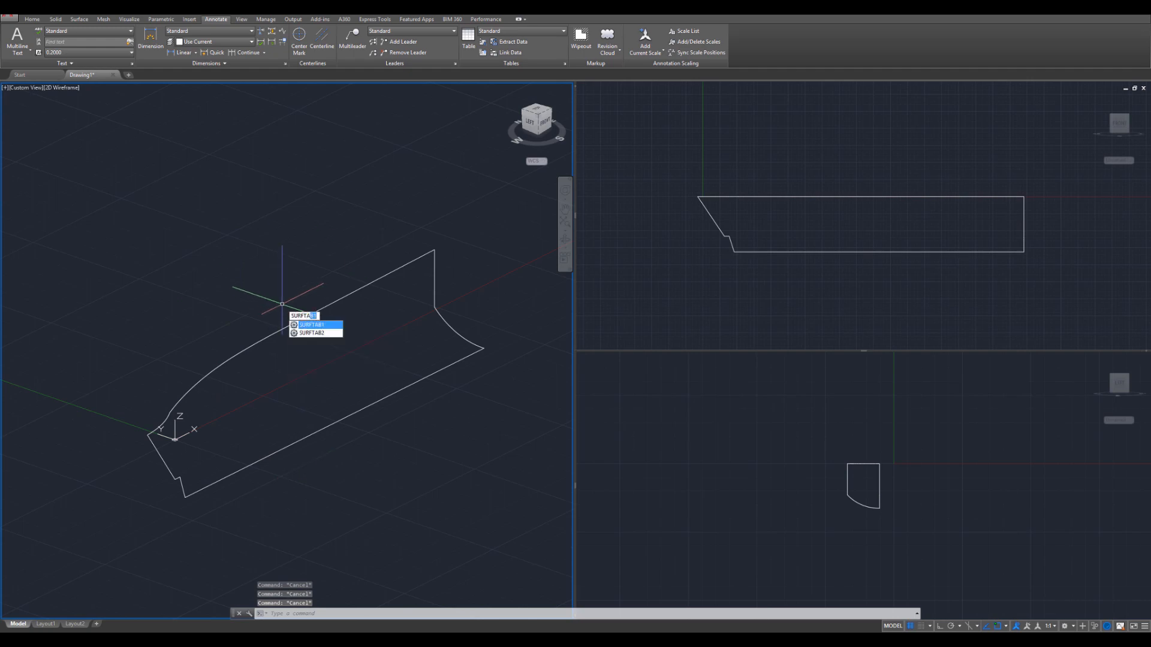
pyautogui.press('Return')
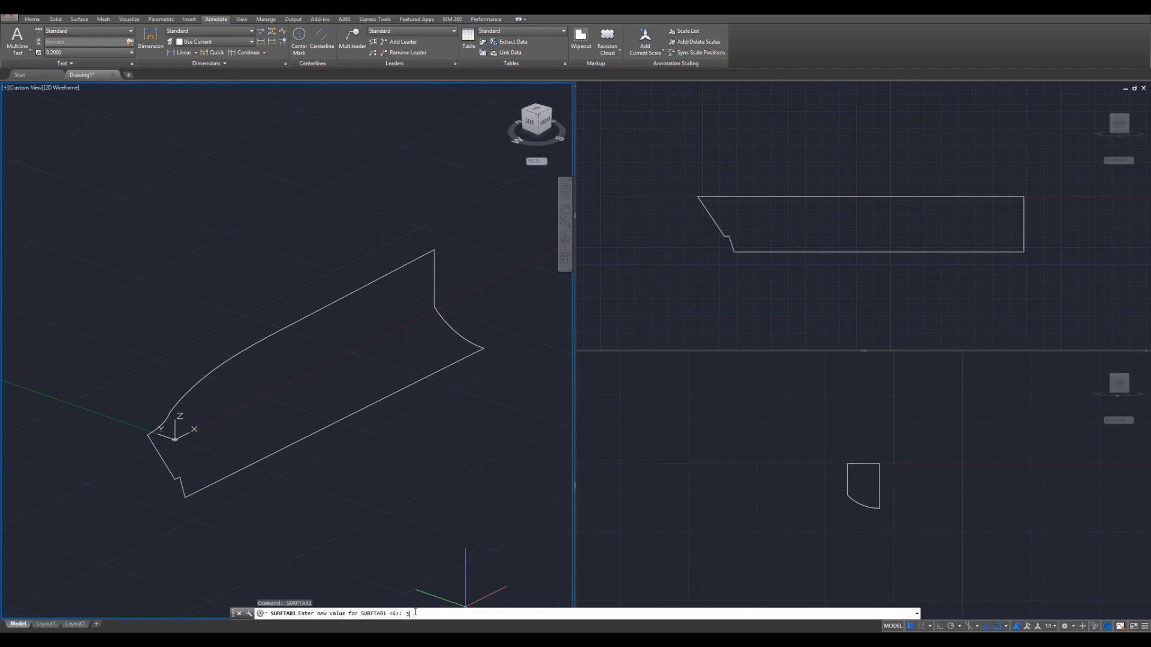
pyautogui.write('0')
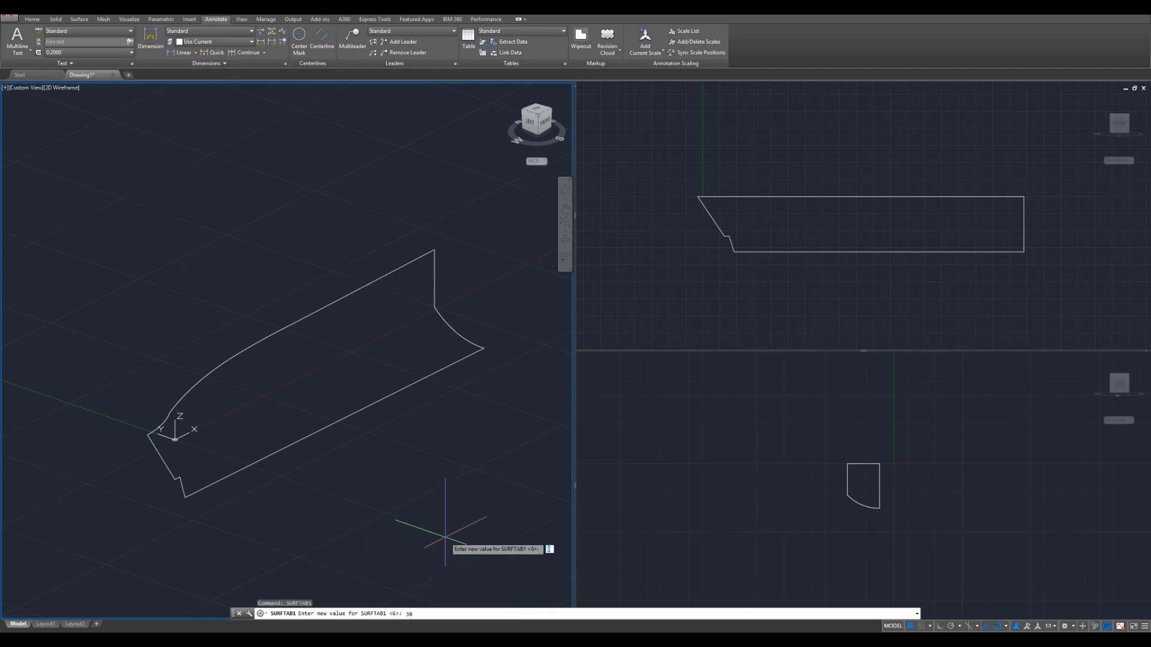
pyautogui.press('Return')
pyautogui.click(390, 498)
pyautogui.press('Escape')
pyautogui.press('Escape')
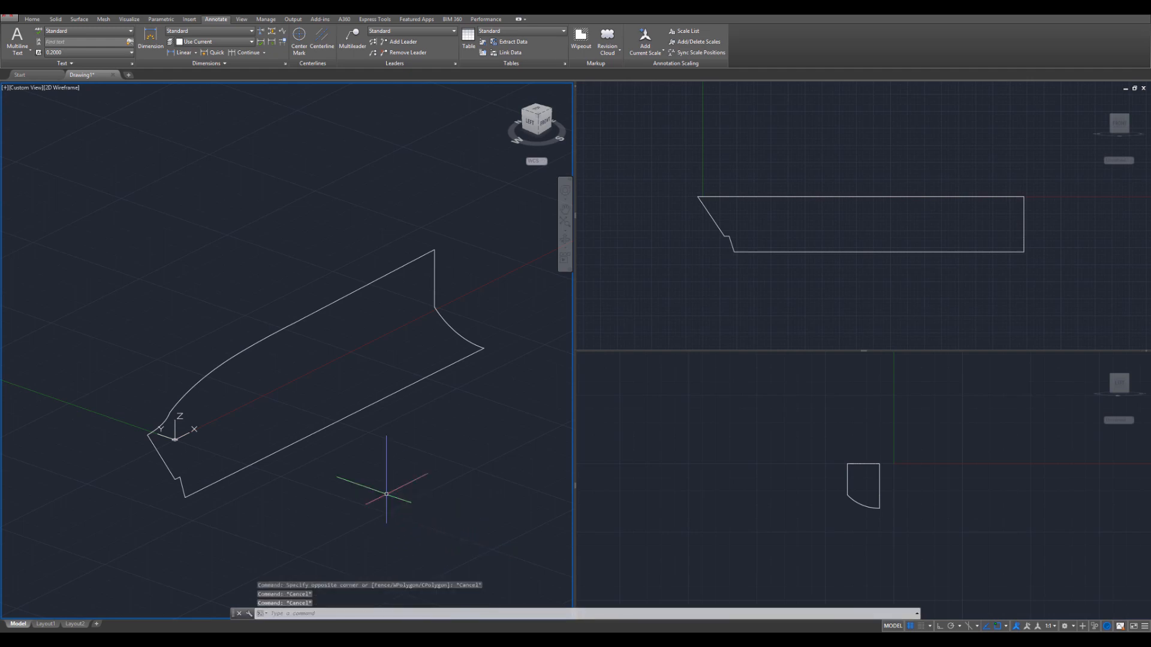
# - Set the SURFTAB2 mesh density to 30
pyautogui.write('surftab2')
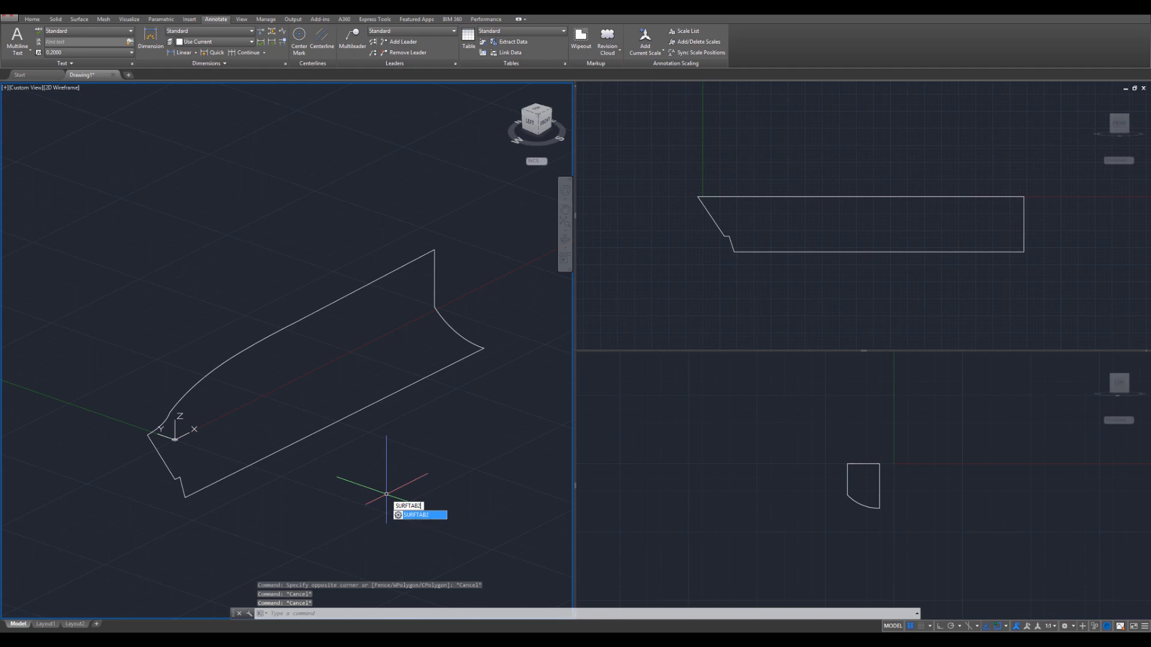
pyautogui.press('Return')
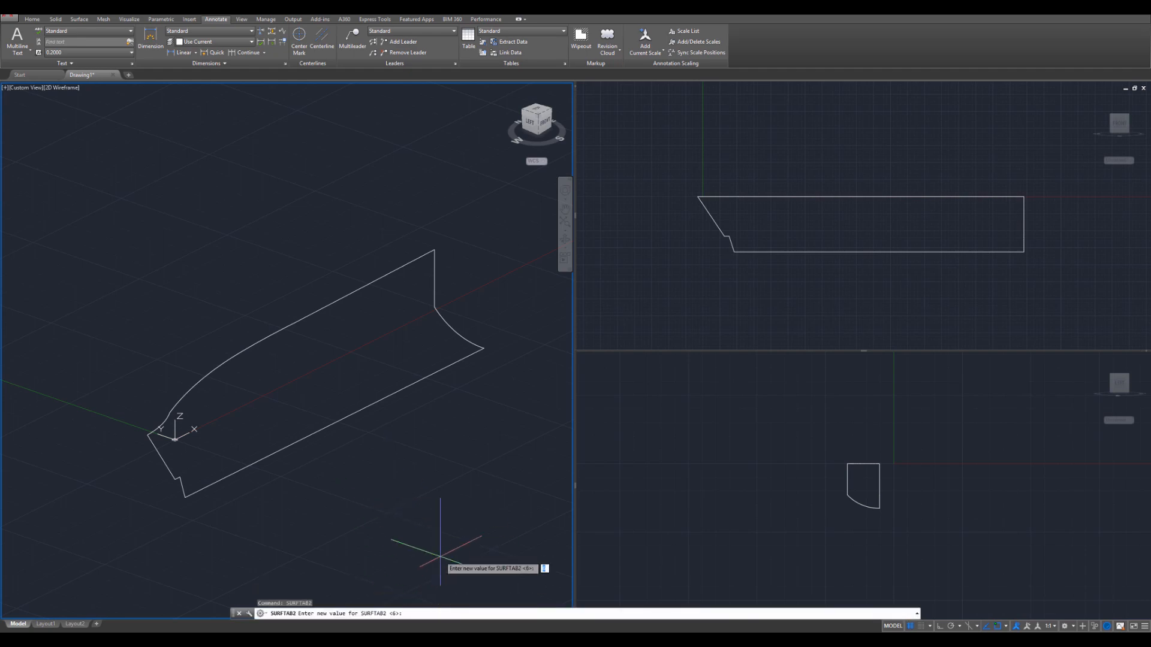
pyautogui.press('Return')
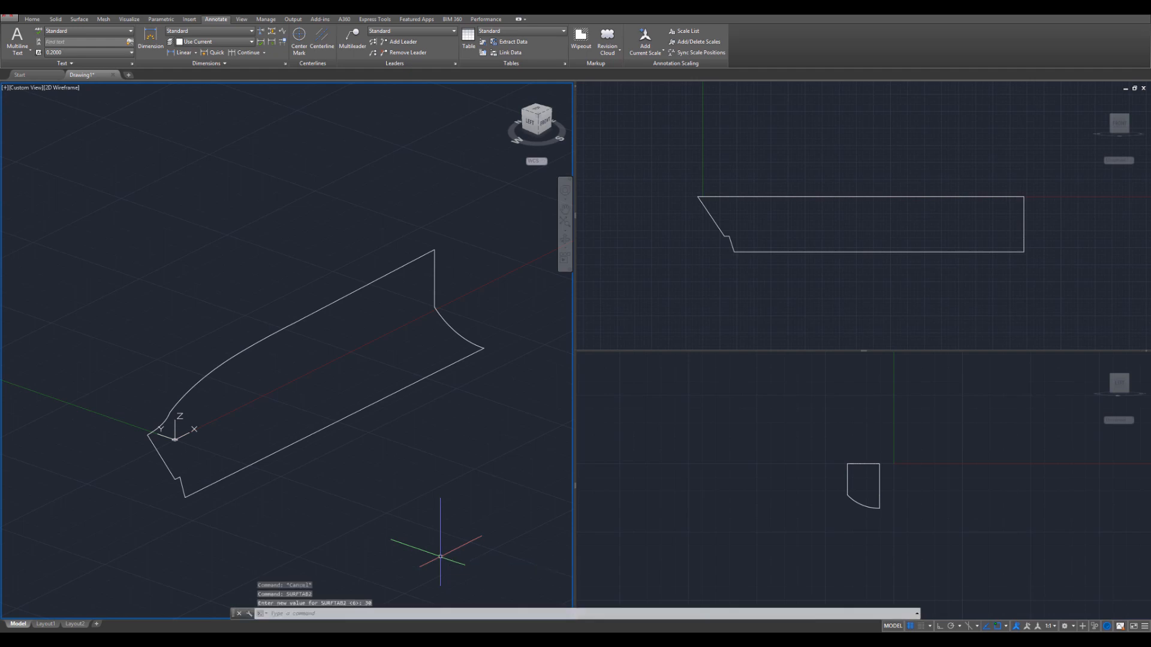
pyautogui.press('Escape')
pyautogui.press('Escape')
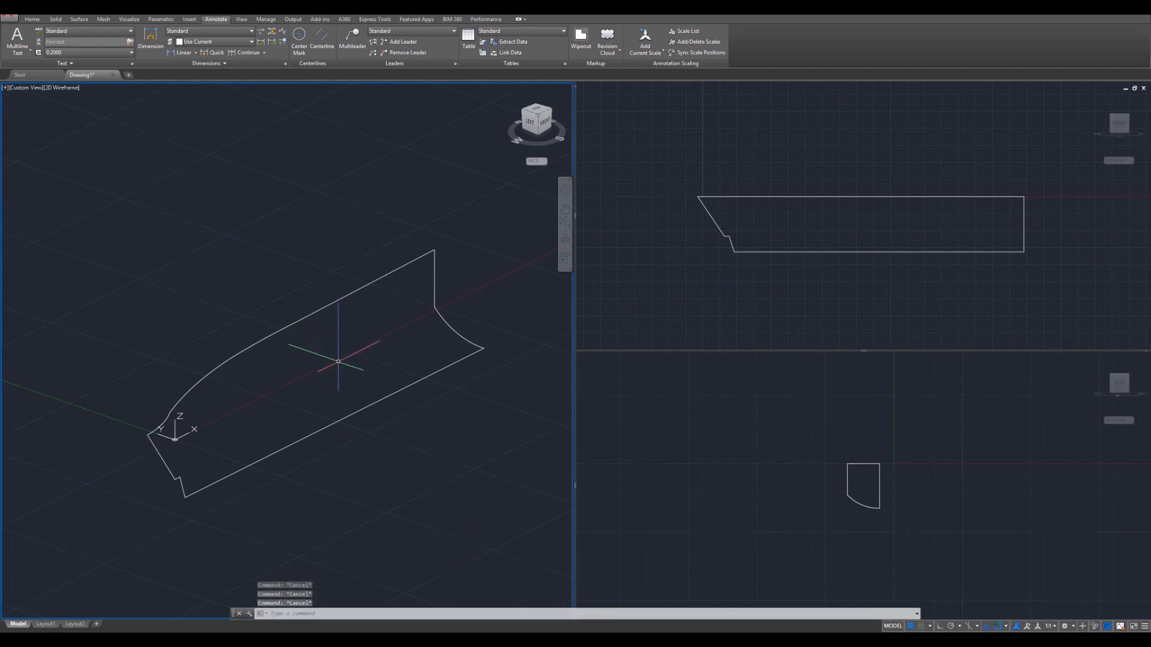
# - Create an edge surface mesh for the half hull from the deck curve, the bow-side keel portion, the stern-side keel line and the stern section
pyautogui.write('edgesu')
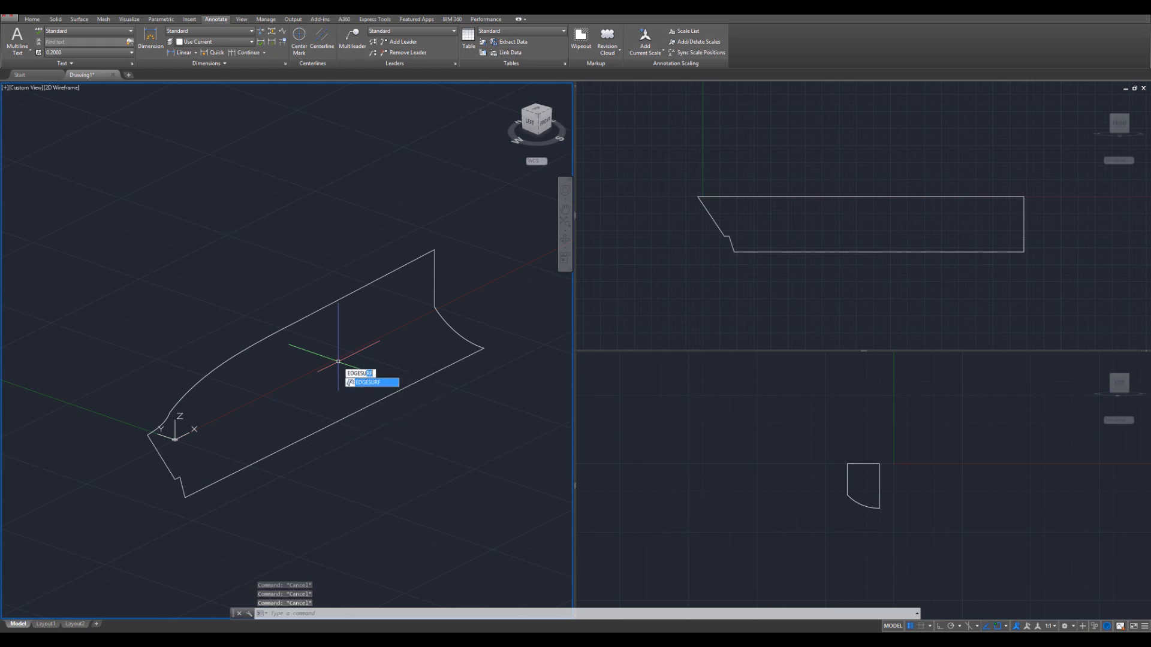
pyautogui.press('Return')
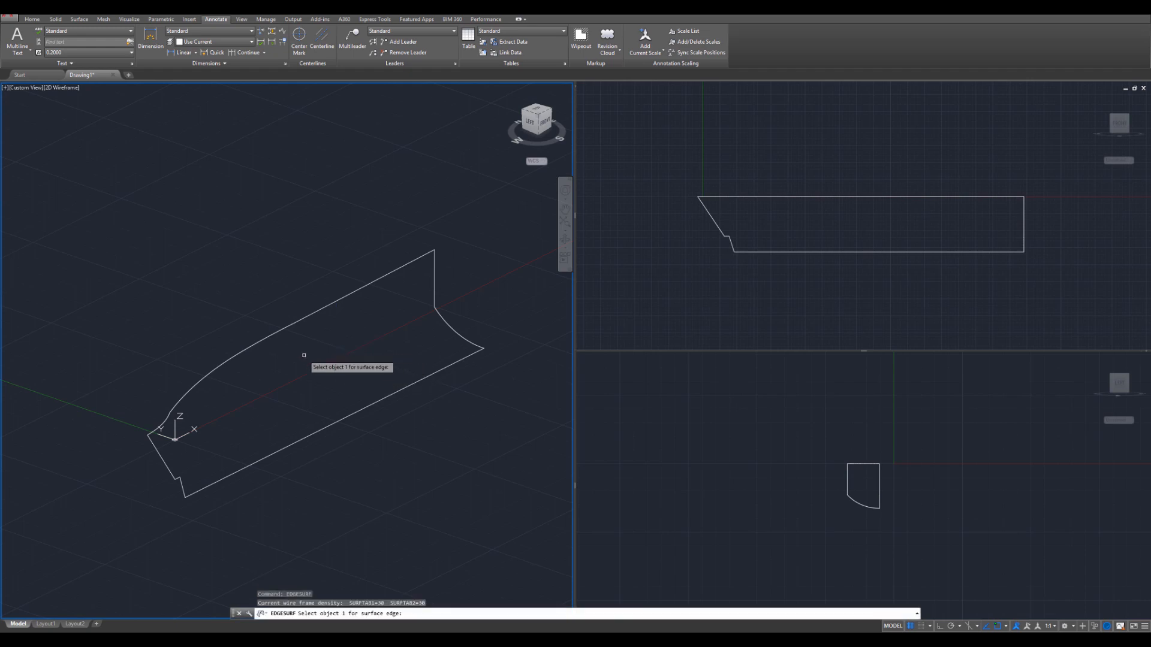
pyautogui.click(292, 325)
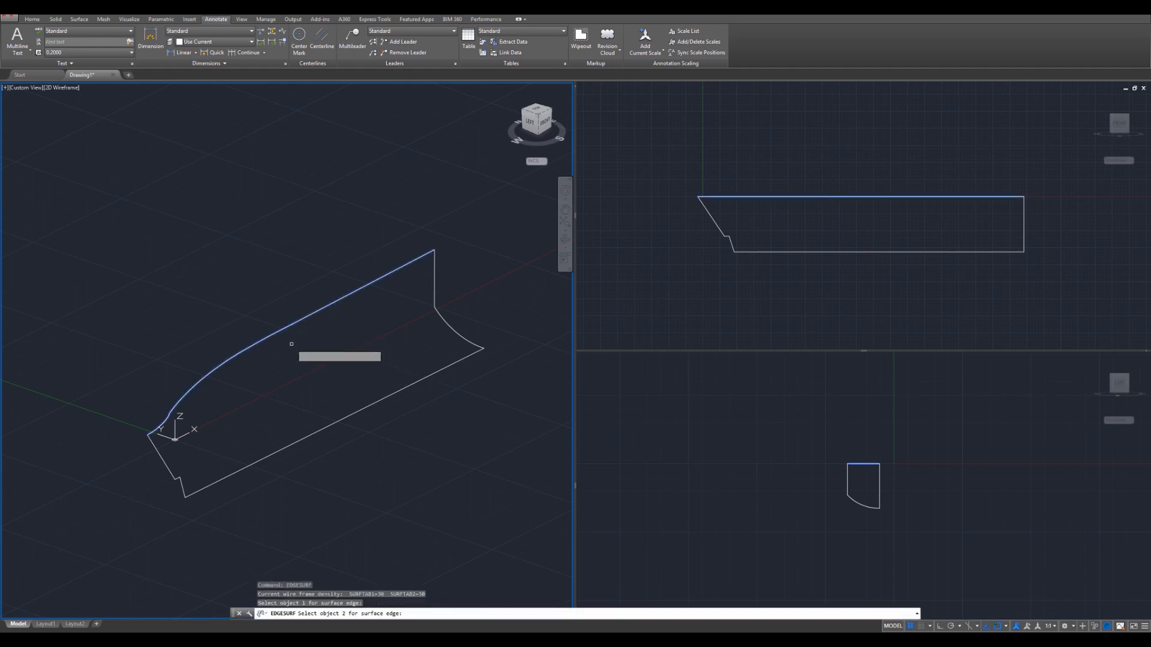
pyautogui.click(169, 472)
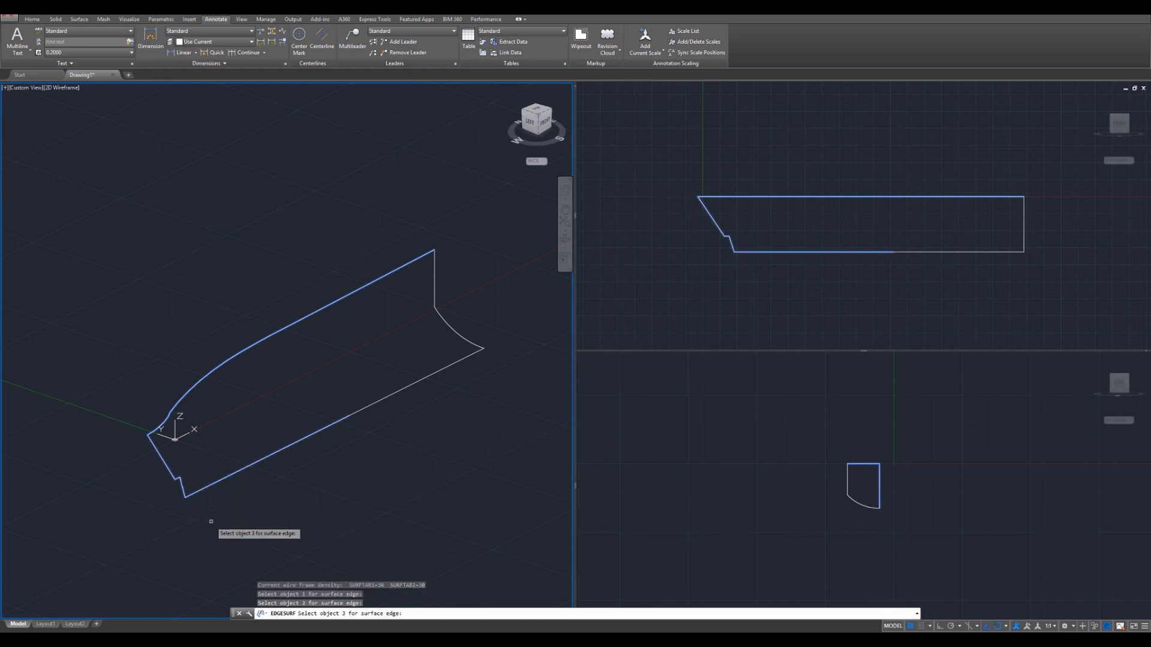
pyautogui.click(383, 398)
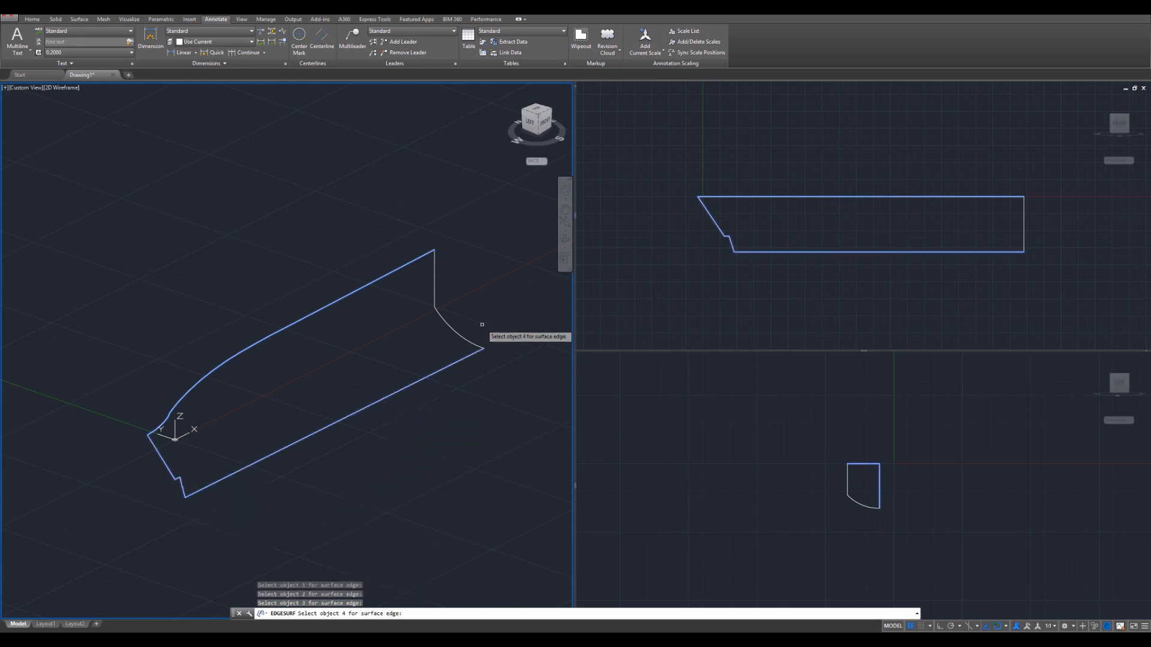
pyautogui.click(452, 333)
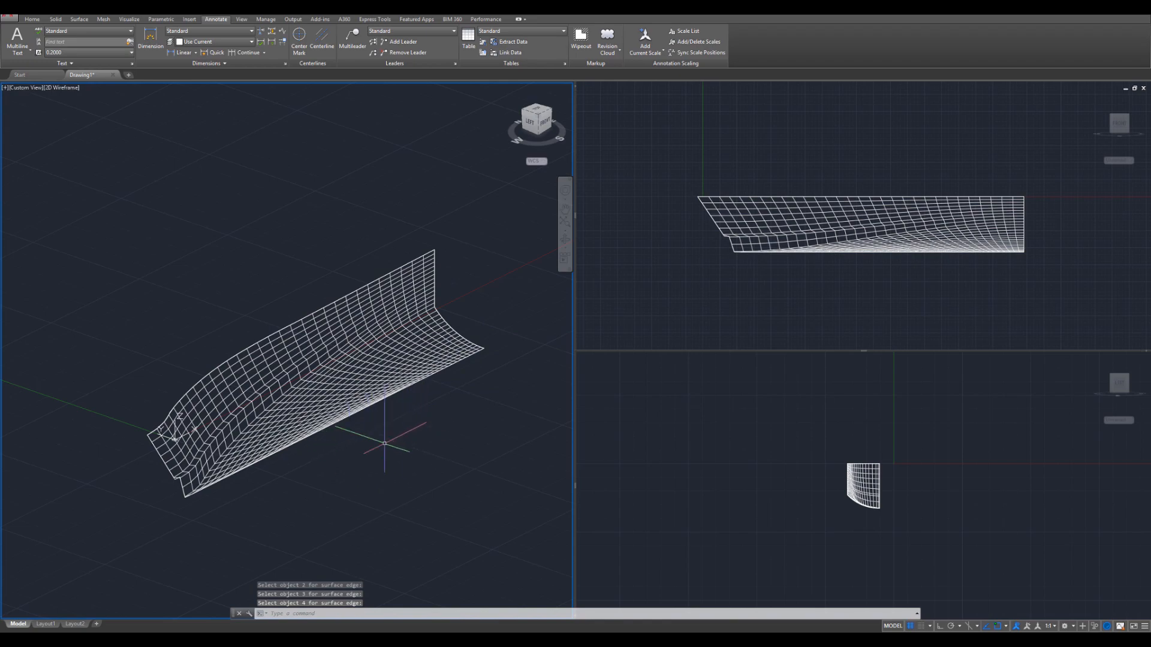
# - Inspect the half hull from the side in the Shaded visual style, and restore the 2D Wireframe style
pyautogui.keyDown('shift'); pyautogui.moveTo(380, 442); pyautogui.dragTo(160, 179, button='middle'); pyautogui.keyUp('shift')
pyautogui.click(66, 88)
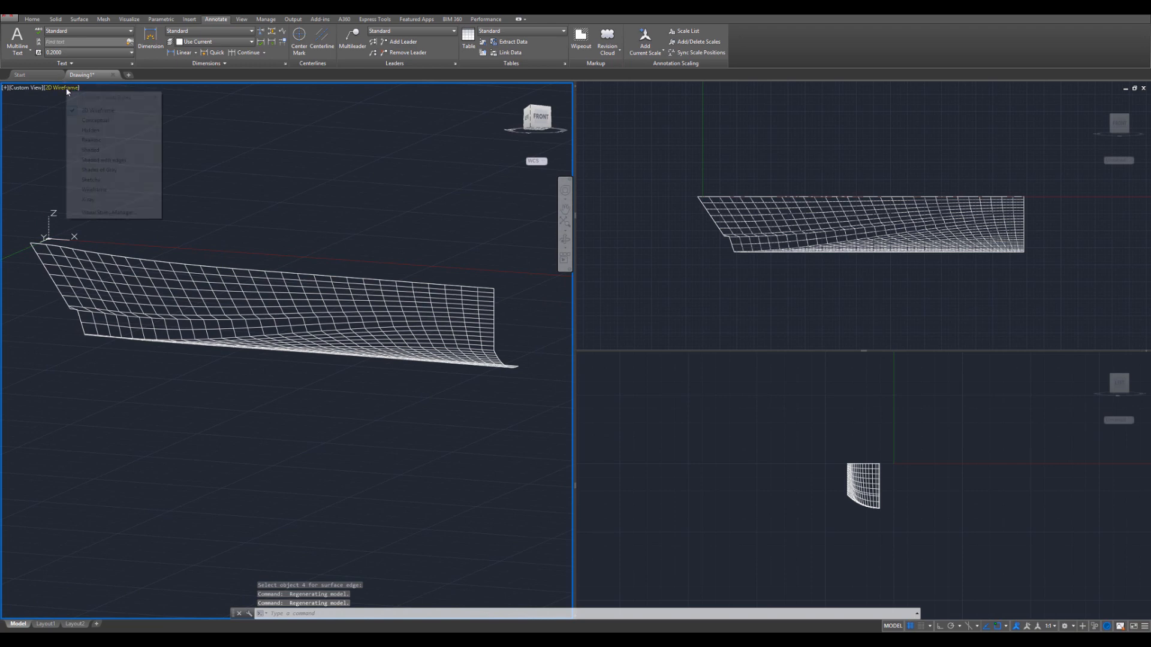
pyautogui.click(120, 150)
pyautogui.moveTo(277, 357)
pyautogui.keyDown('shift'); pyautogui.mouseDown(button='middle')
pyautogui.moveTo(301, 429)
pyautogui.moveTo(306, 383)
pyautogui.moveTo(419, 348)
pyautogui.moveTo(284, 360)
pyautogui.mouseUp(button='middle'); pyautogui.keyUp('shift')
pyautogui.moveTo(426, 82); pyautogui.dragTo(411, 110, button='middle')
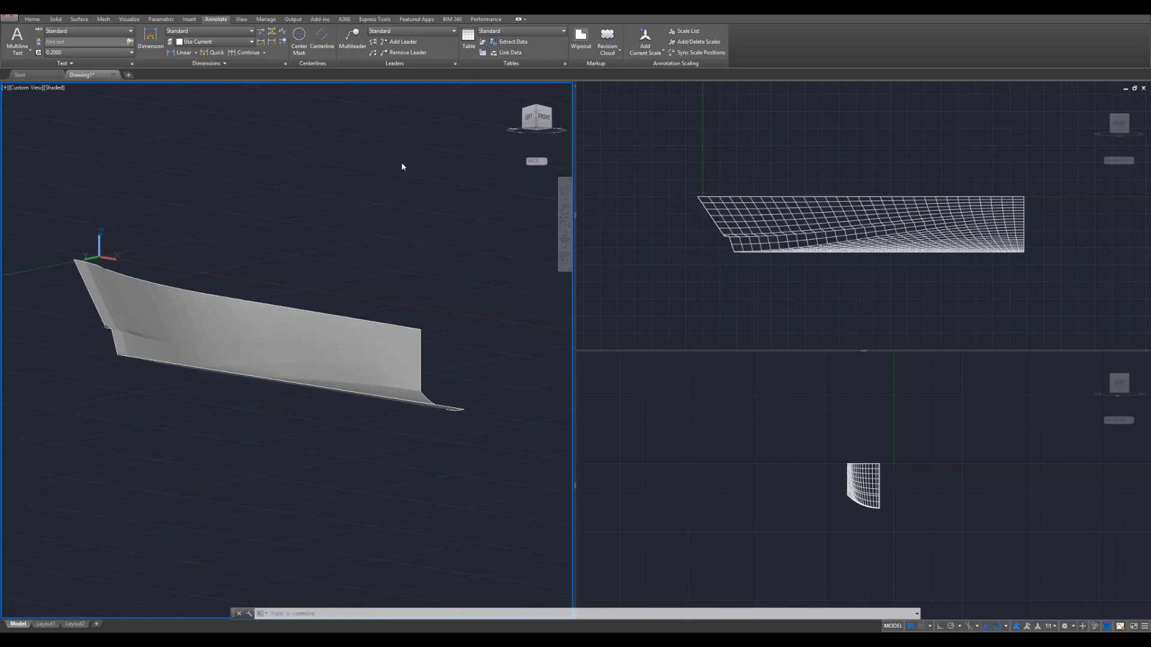
pyautogui.click(52, 88)
pyautogui.click(87, 111)
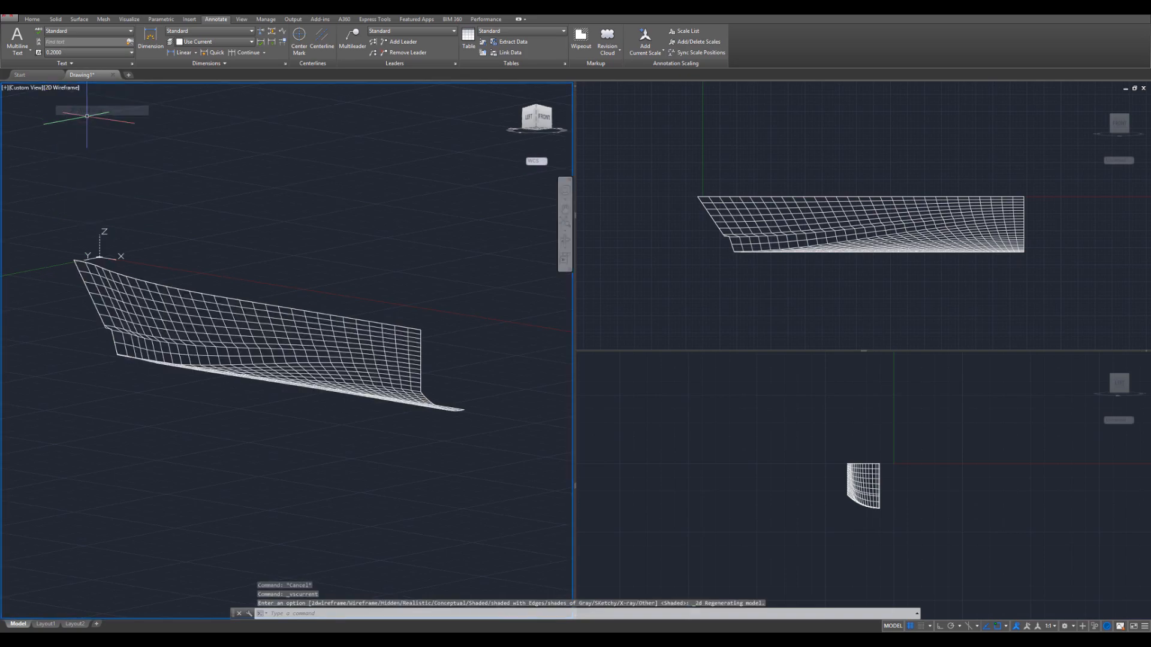
# - Set the large viewport to the Bottom view of the half hull and turn on Ortho mode
pyautogui.keyDown('shift'); pyautogui.moveTo(540, 214); pyautogui.dragTo(441, 109, button='middle'); pyautogui.keyUp('shift')
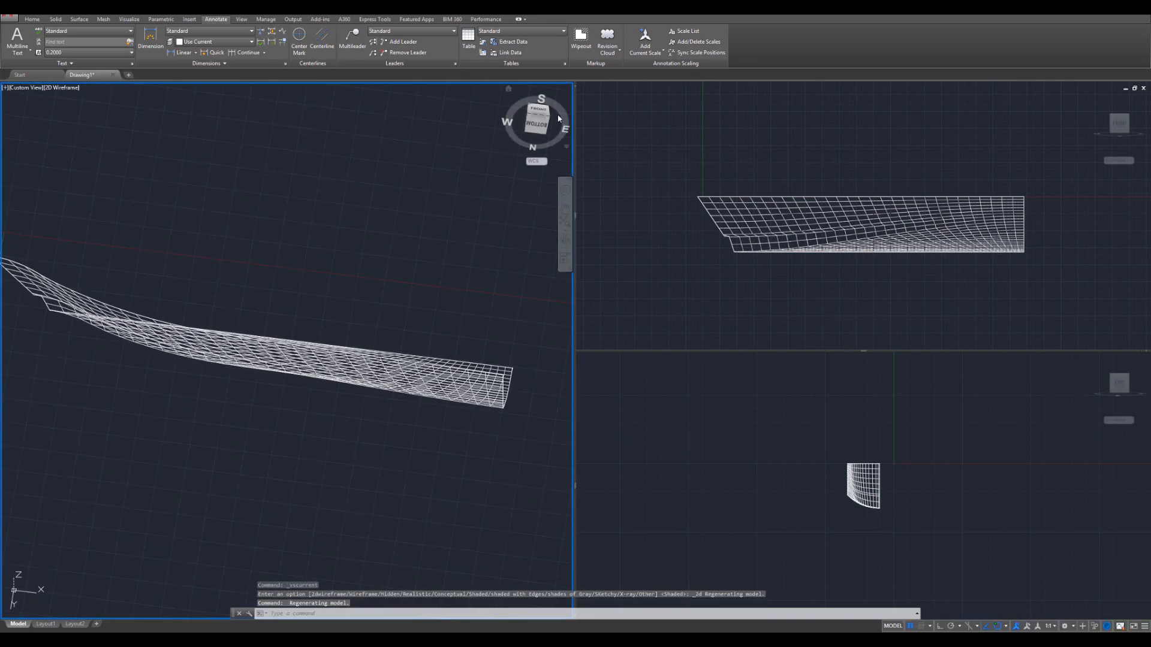
pyautogui.click(539, 128)
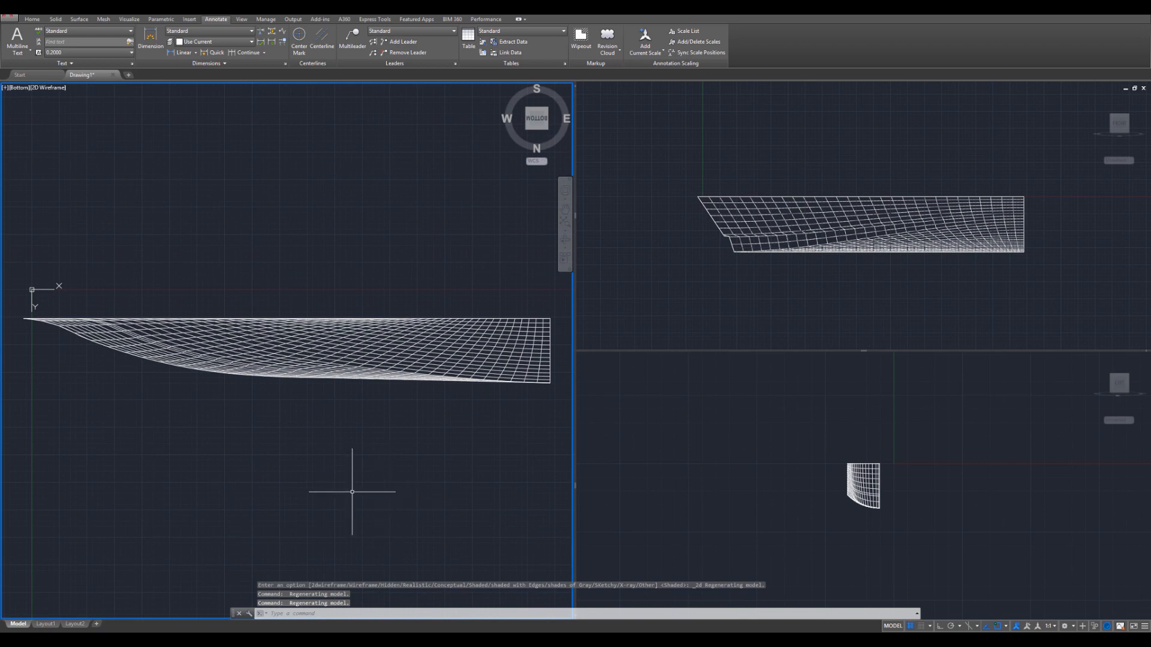
pyautogui.click(940, 626)
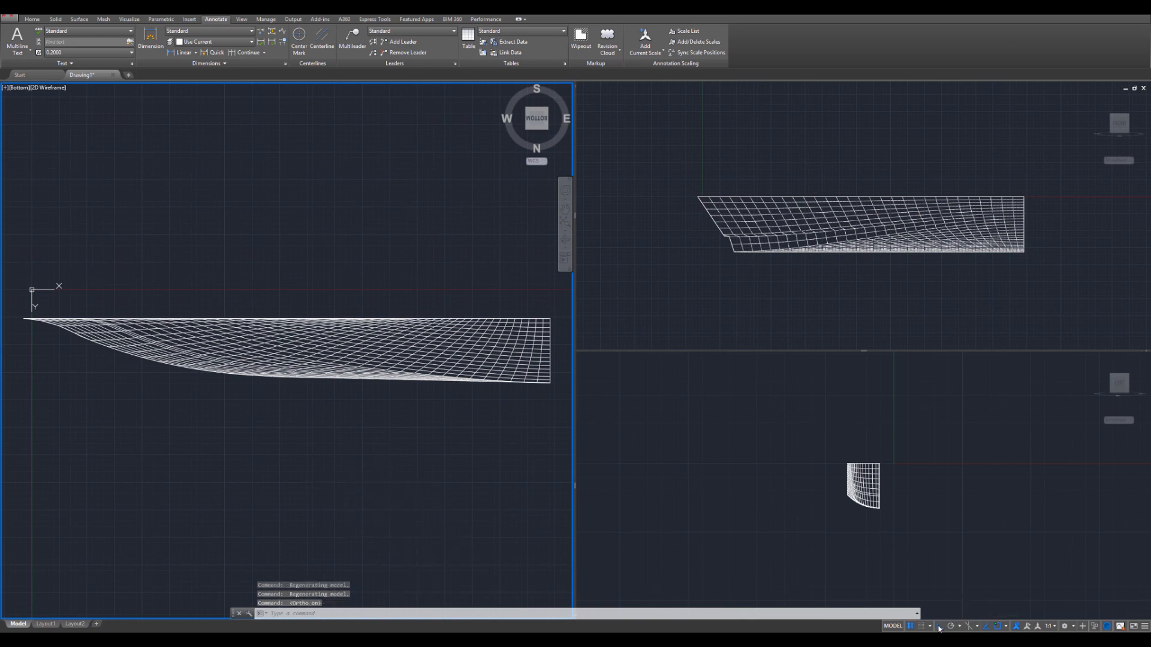
pyautogui.press('Escape')
pyautogui.press('Escape')
# - Mirror the whole half hull with its edge curves across the straight centreline through the bow tip, keeping the source objects
pyautogui.click(267, 264)
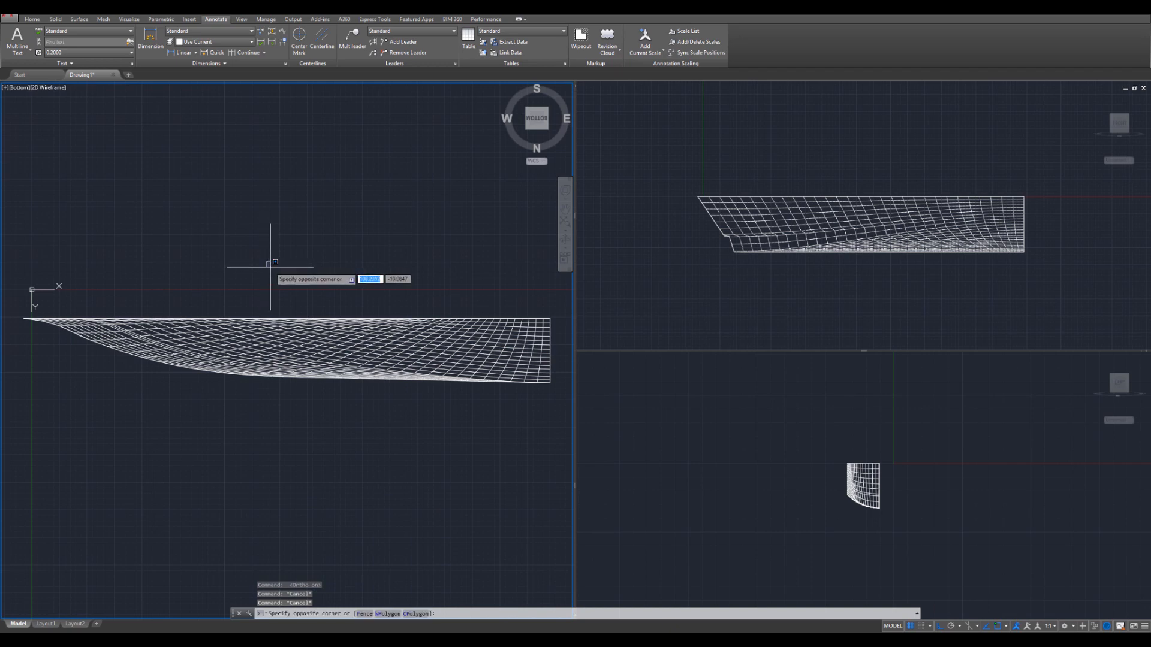
pyautogui.press('Return')
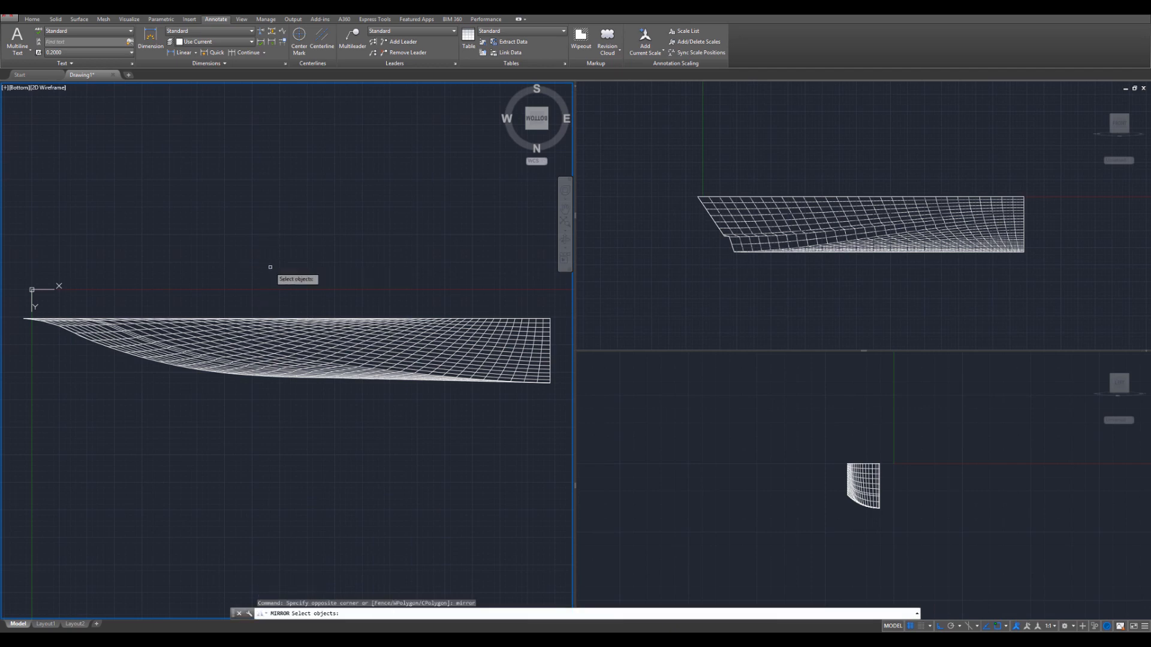
pyautogui.click(439, 500)
pyautogui.click(240, 199)
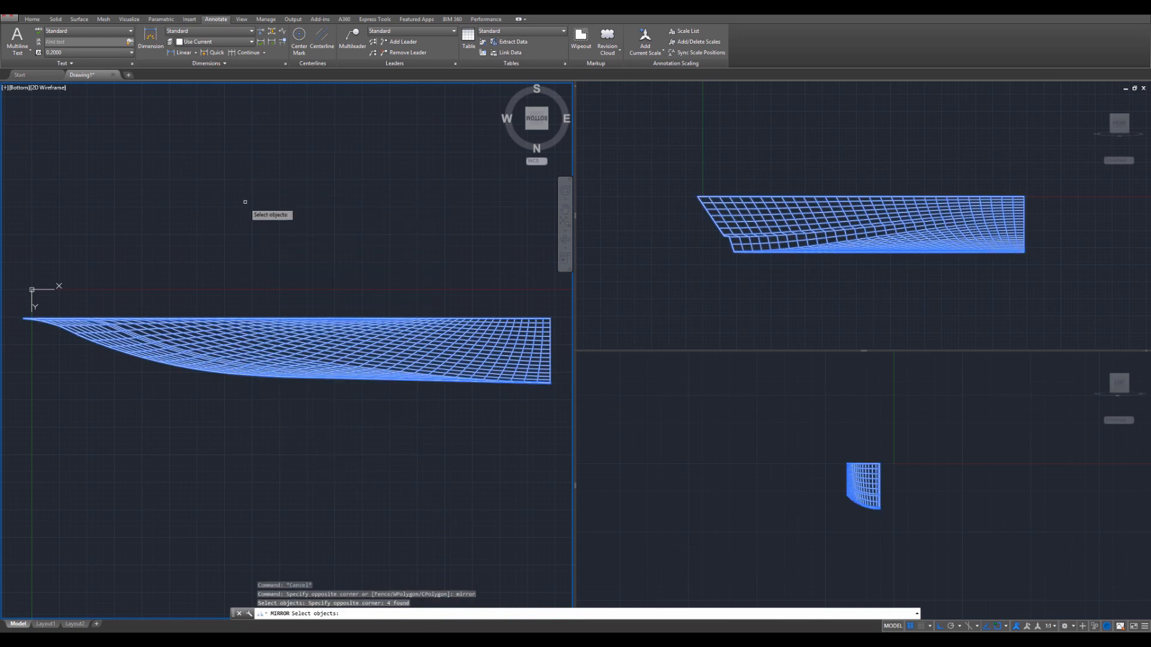
pyautogui.moveTo(165, 221); pyautogui.dragTo(260, 209, button='middle')
pyautogui.press('Return')
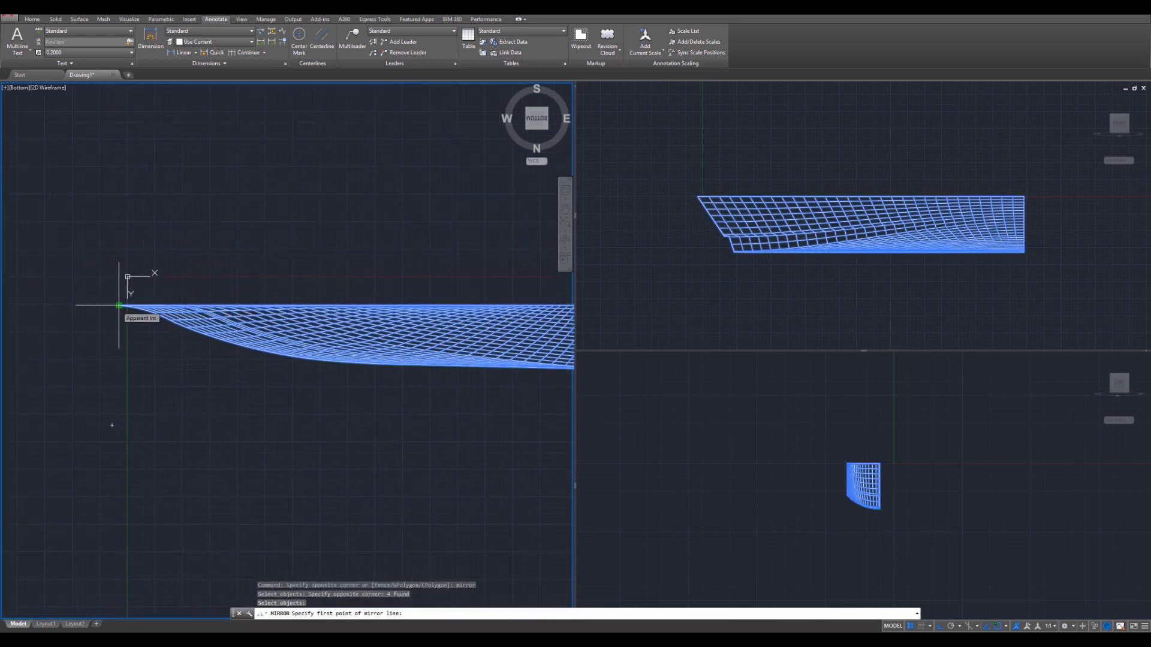
pyautogui.click(119, 306)
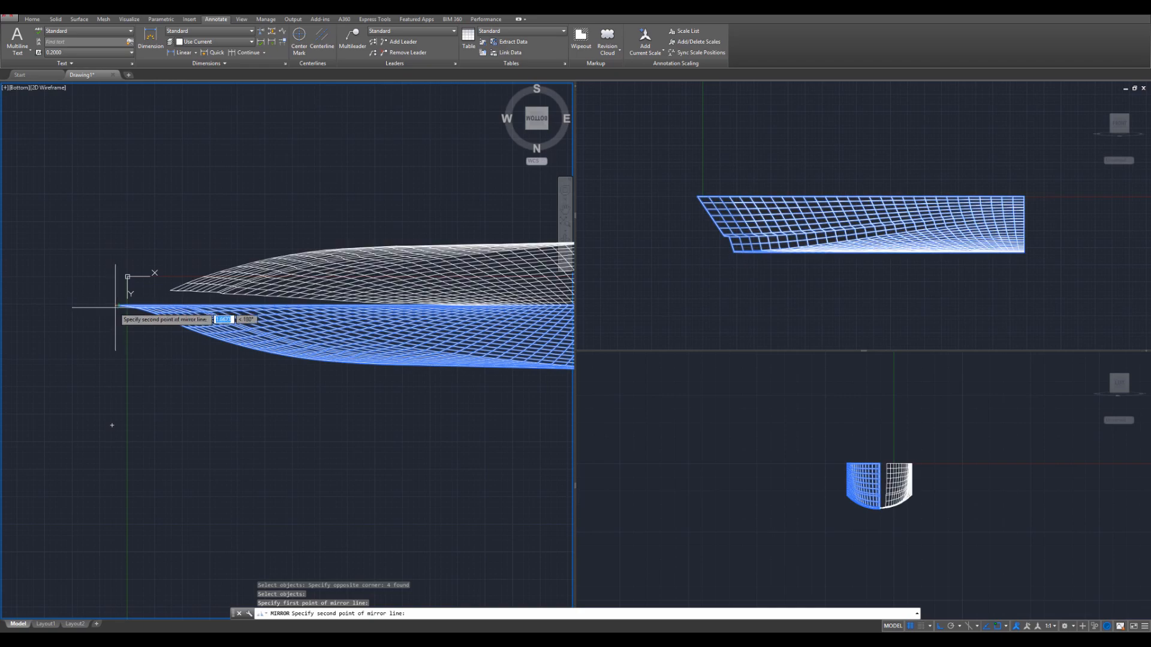
pyautogui.click(70, 305)
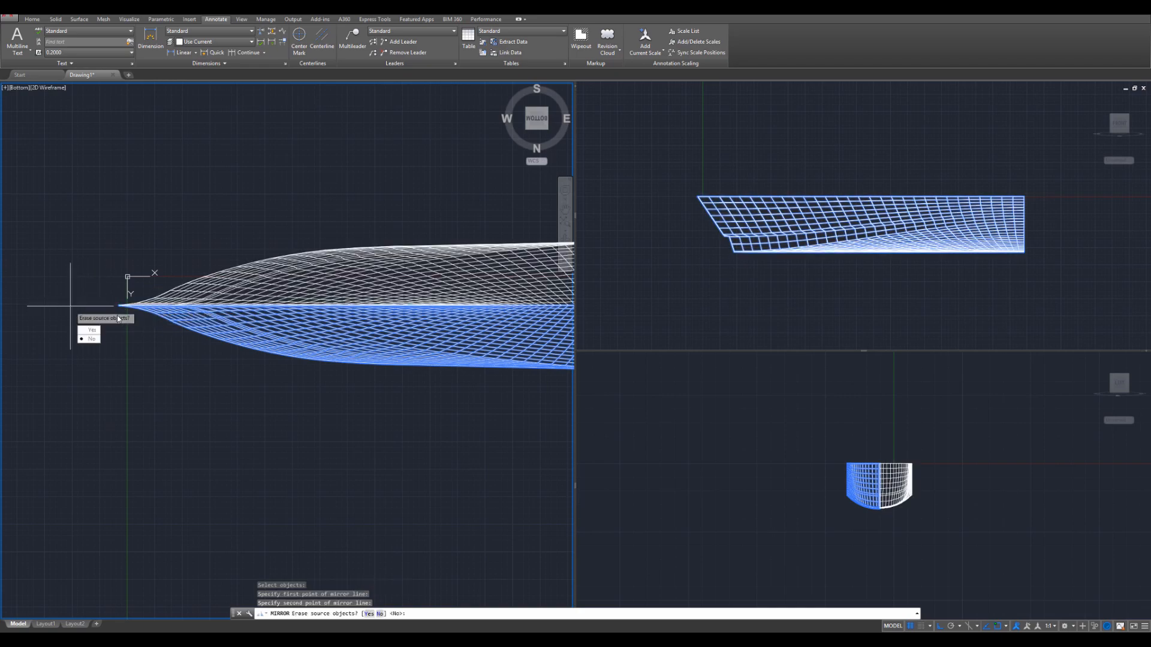
pyautogui.click(90, 339)
pyautogui.moveTo(314, 354)
pyautogui.mouseDown(button='middle')
pyautogui.moveTo(193, 304)
pyautogui.moveTo(257, 327)
pyautogui.moveTo(301, 473)
pyautogui.moveTo(486, 478)
pyautogui.moveTo(228, 485)
pyautogui.moveTo(278, 478)
pyautogui.moveTo(373, 490)
pyautogui.moveTo(522, 472)
pyautogui.mouseUp(button='middle')
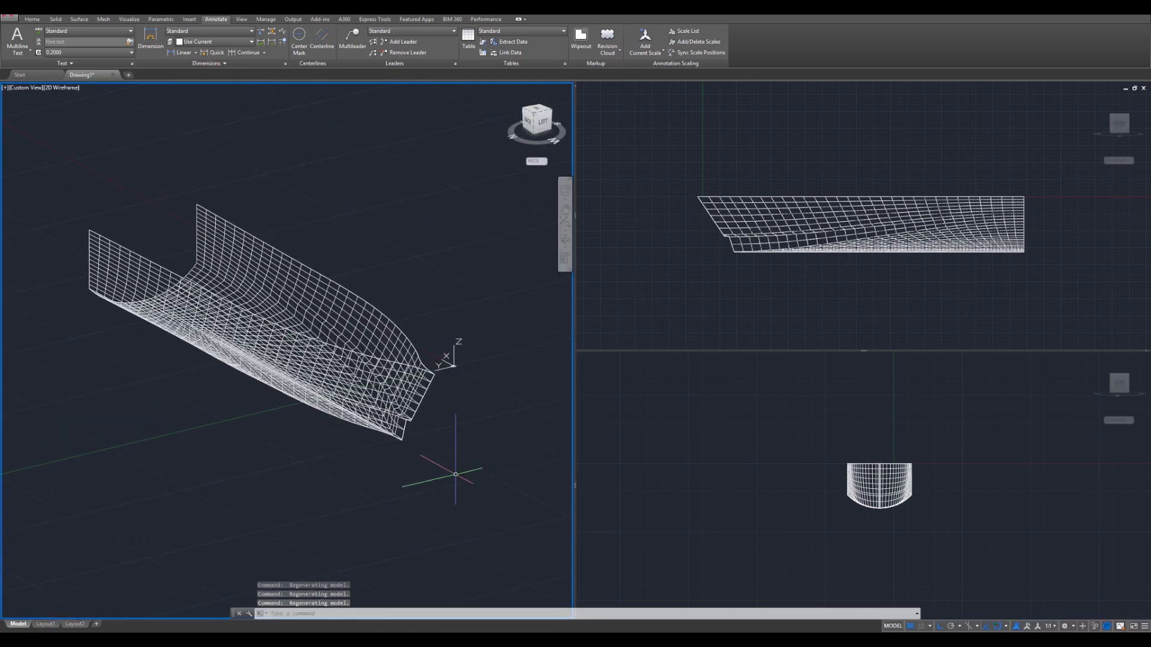